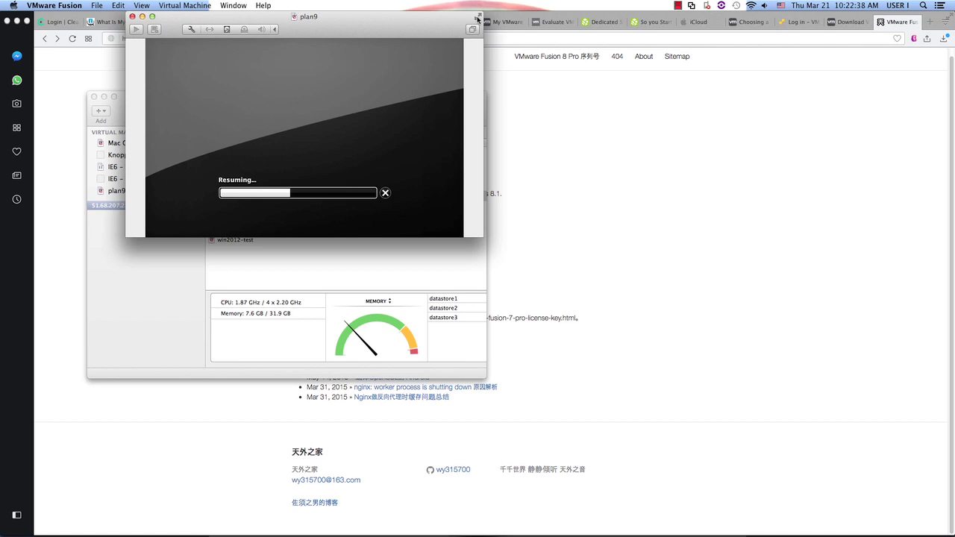
# Make the plan9 virtual machine full screen and boot Plan 9 from the CD using option 2.
pyautogui.click(478, 17)
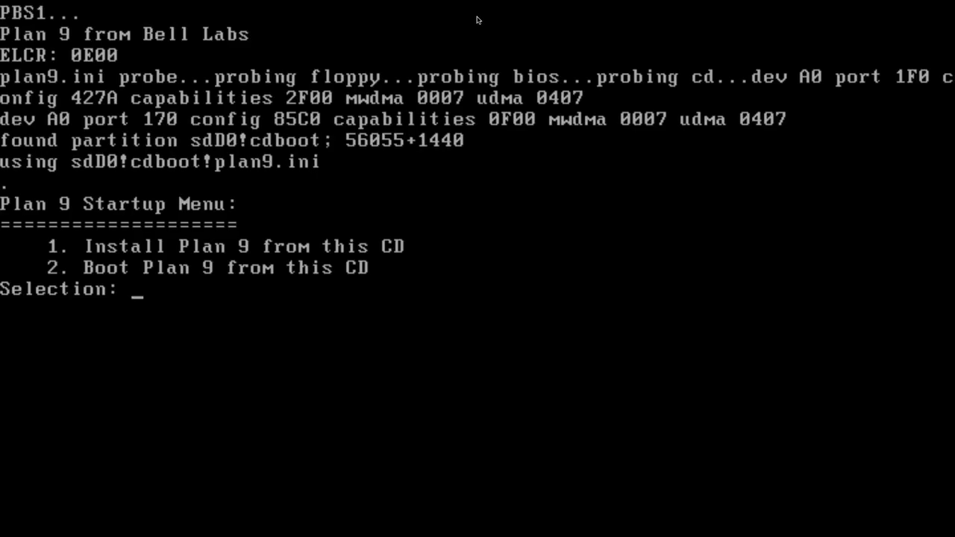
pyautogui.hotkey('ctrl', 'alt', 'Delete')
pyautogui.write('2')
pyautogui.press('Return')
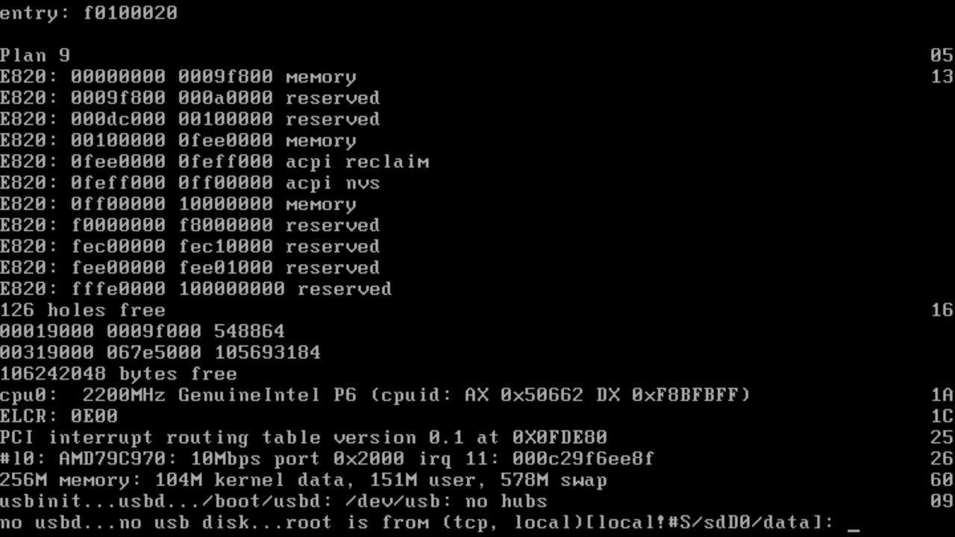
# Accept the default root and mouse port, and set the VGA size to 1600x1200x32 and the monitor to 445x.
pyautogui.press('Return')
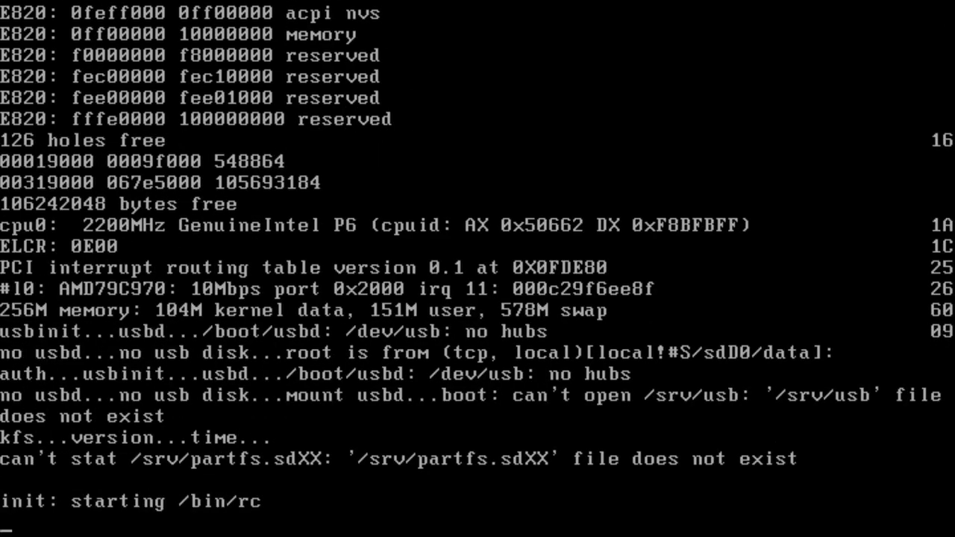
pyautogui.press('Return')
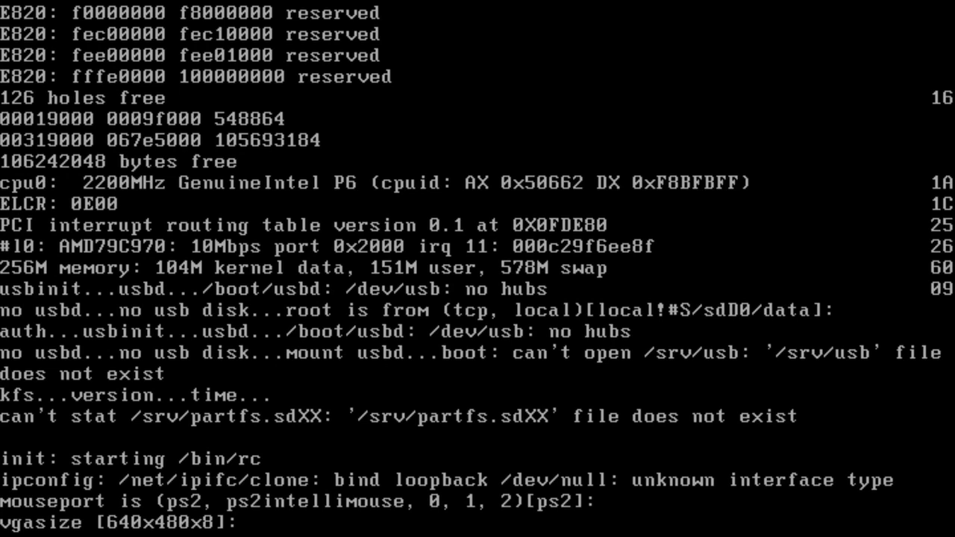
pyautogui.write('1600')
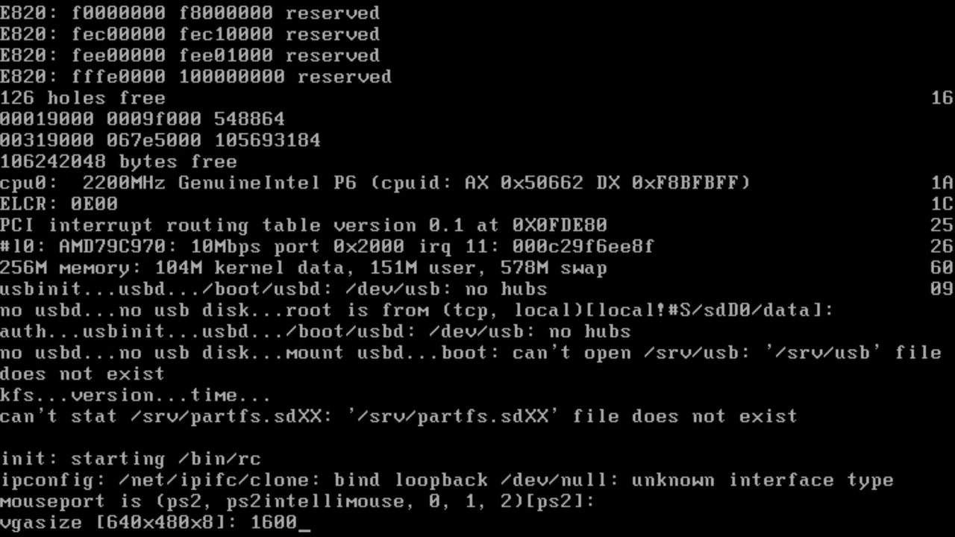
pyautogui.write('x120')
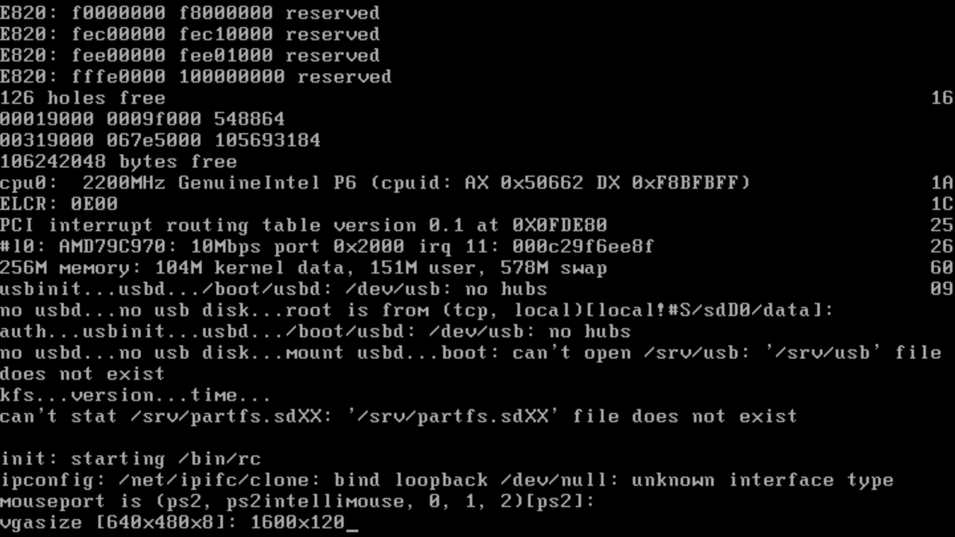
pyautogui.write('0x32')
pyautogui.press('Return')
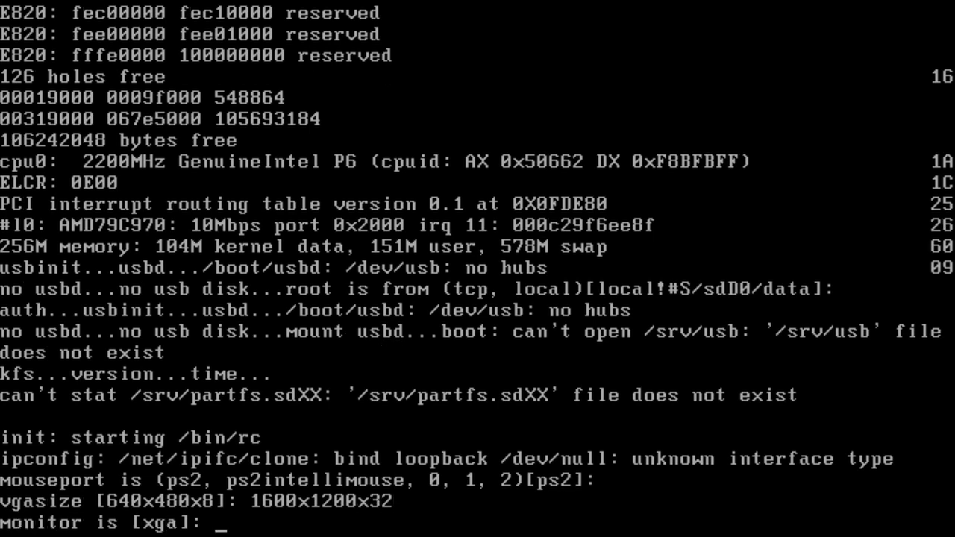
pyautogui.write('445x')
pyautogui.press('Return')
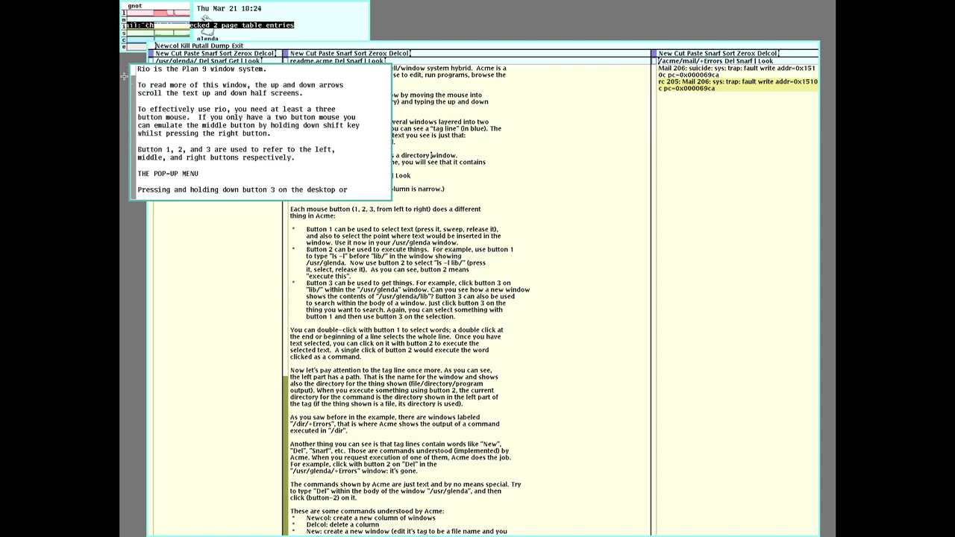
# Delete the rio readme window and exit Acme.
pyautogui.rightClick(125, 78)
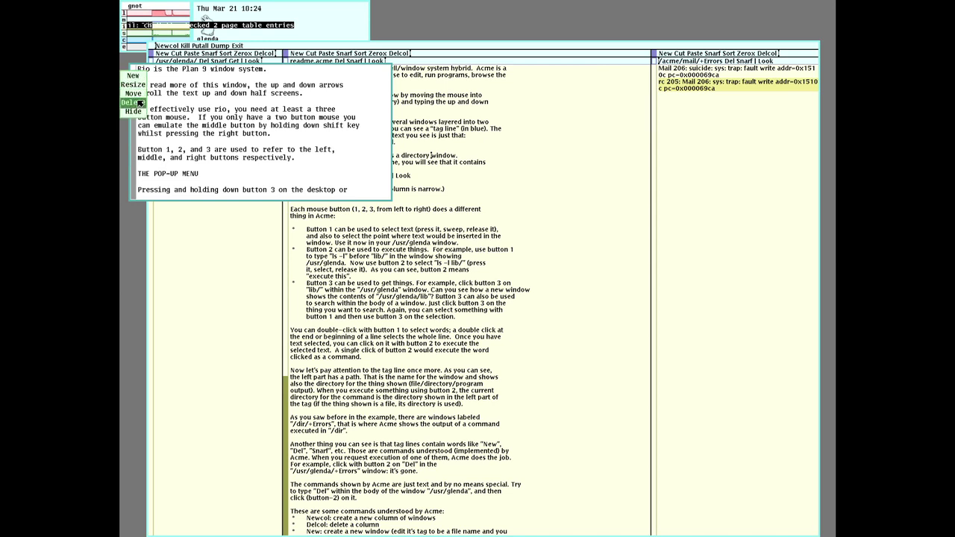
pyautogui.rightClick(140, 103)
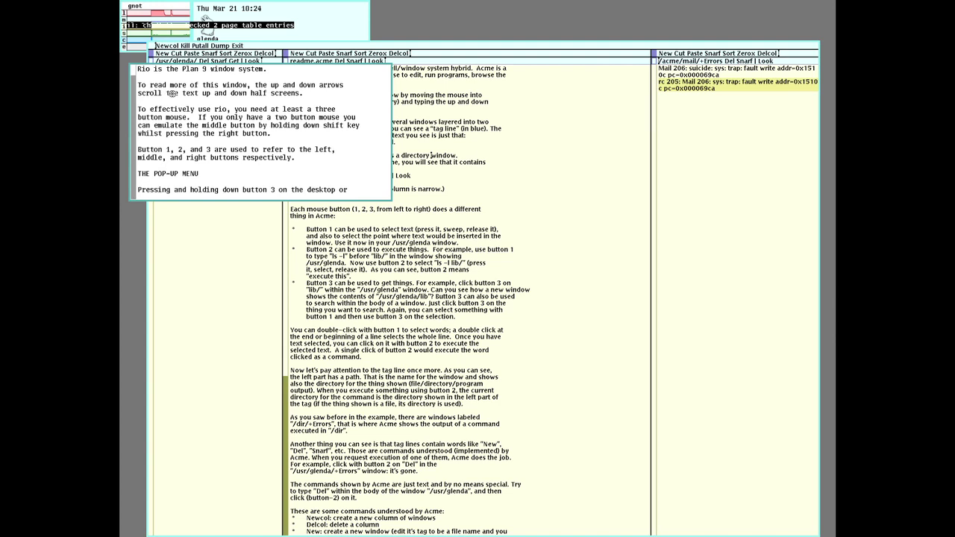
pyautogui.rightClick(173, 94)
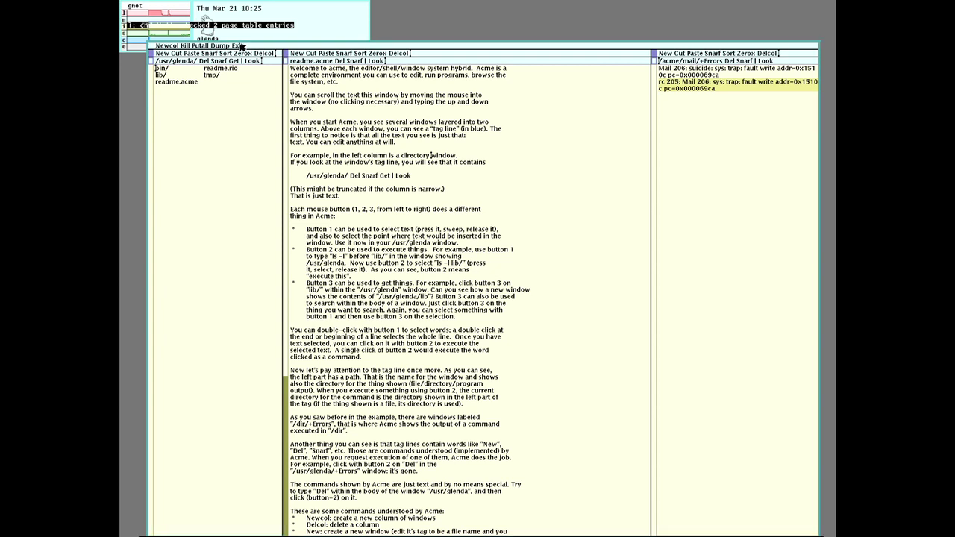
pyautogui.middleClick(238, 45)
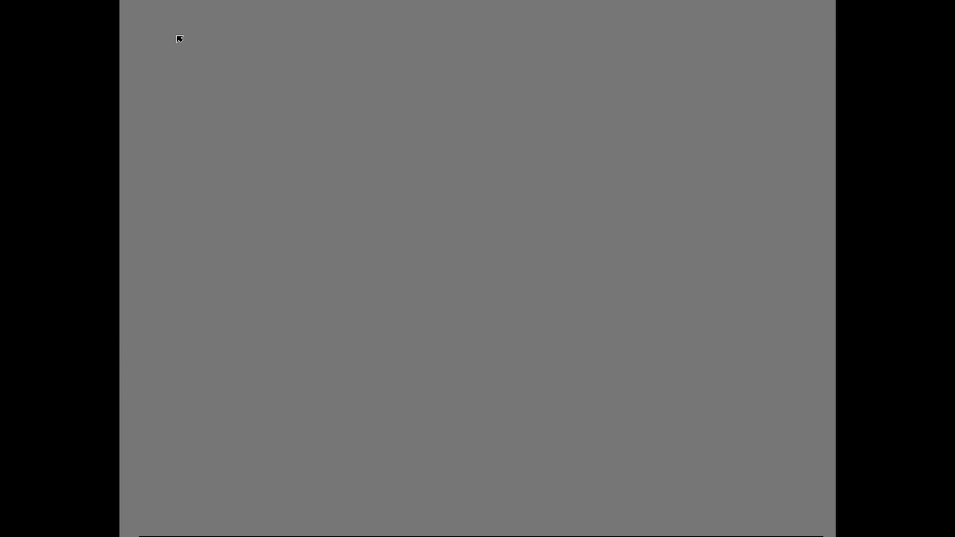
# Create a new terminal window that fills nearly the whole rio desktop.
pyautogui.rightClick(124, 6)
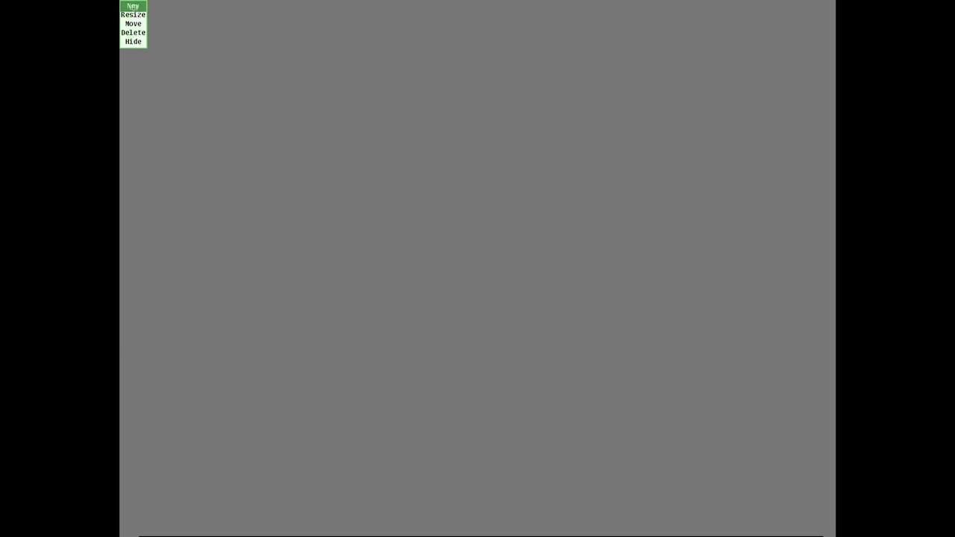
pyautogui.rightClick(133, 7)
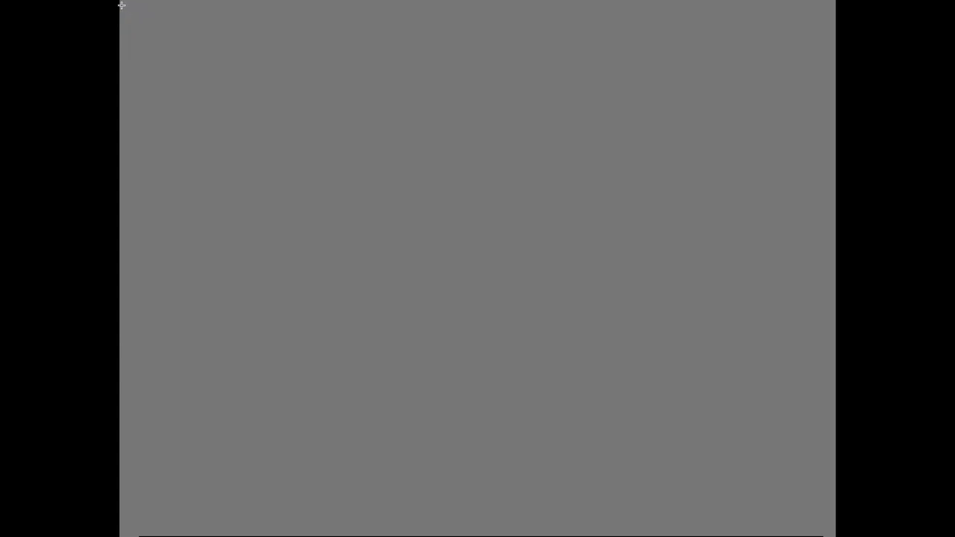
pyautogui.moveTo(121, 5); pyautogui.dragTo(838, 534)
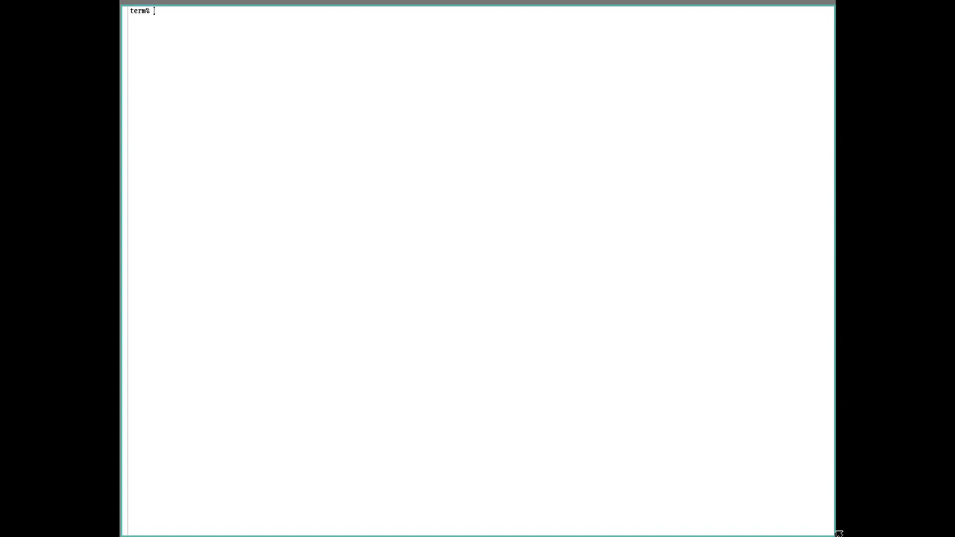
# List the contents of the home directory in columns with lc.
pyautogui.write('ma')
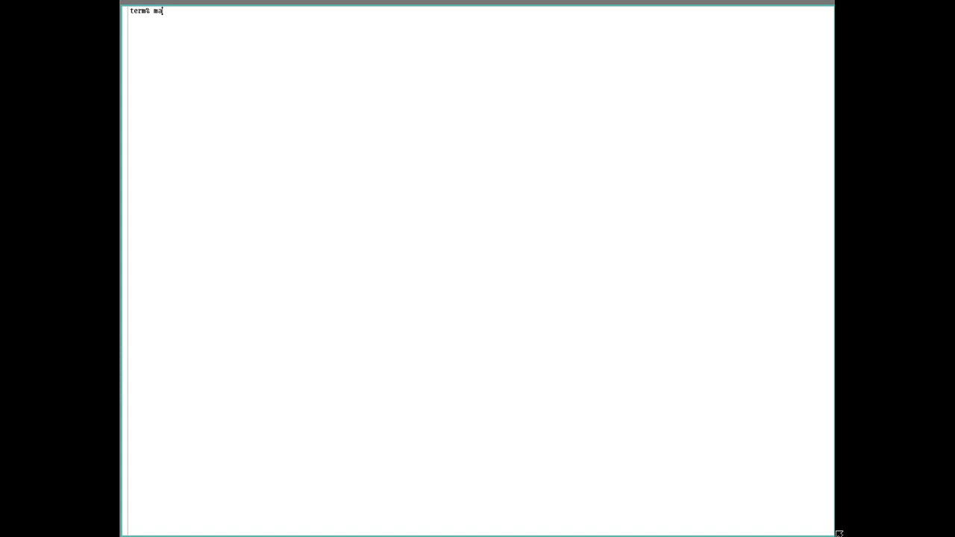
pyautogui.write('n')
pyautogui.press('BackSpace')
pyautogui.press('BackSpace')
pyautogui.press('BackSpace')
pyautogui.write('lc')
pyautogui.press('Return')
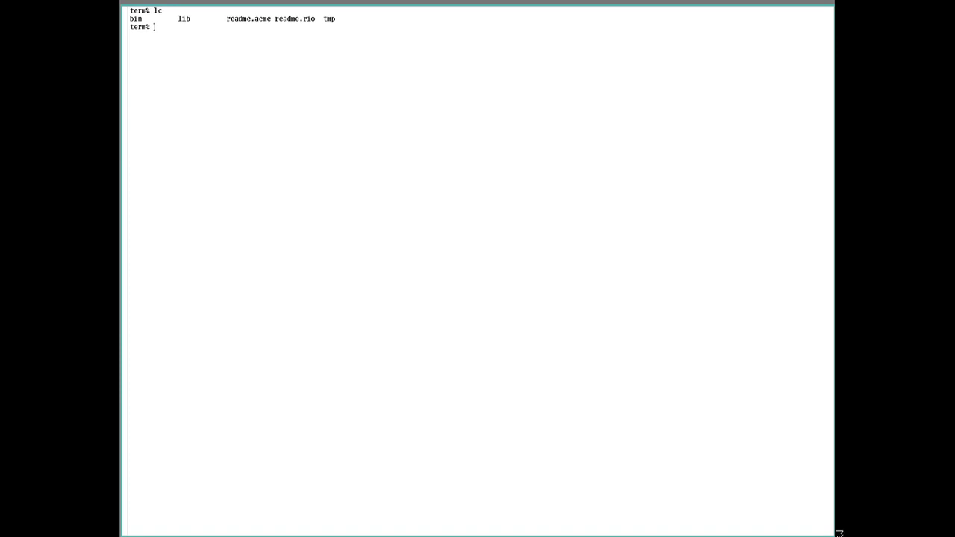
# Start ed on a new file named otto and append the line "The quick brown fox jumped over the fence.".
pyautogui.write('ed')
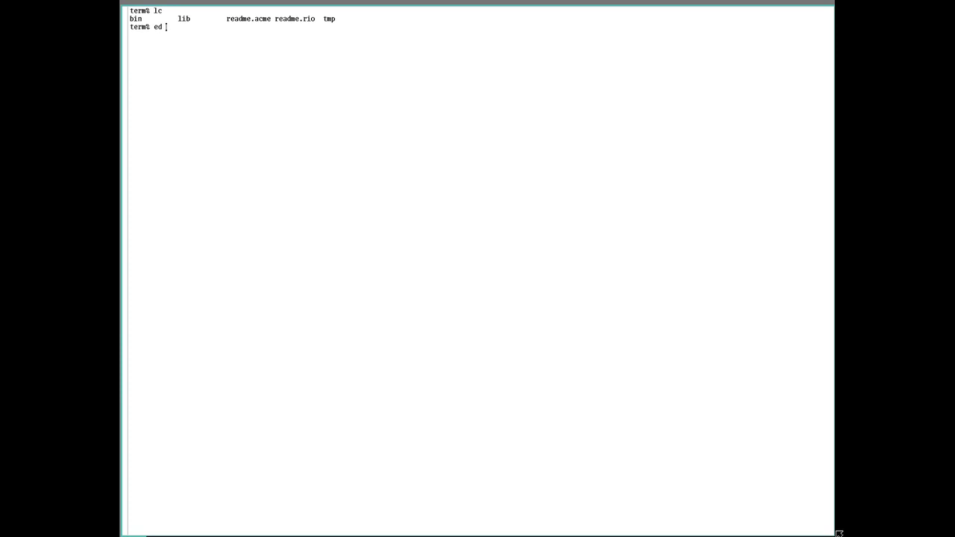
pyautogui.write(' otto')
pyautogui.press('Return')
pyautogui.write('a')
pyautogui.press('Return')
pyautogui.write('The quick brown fo')
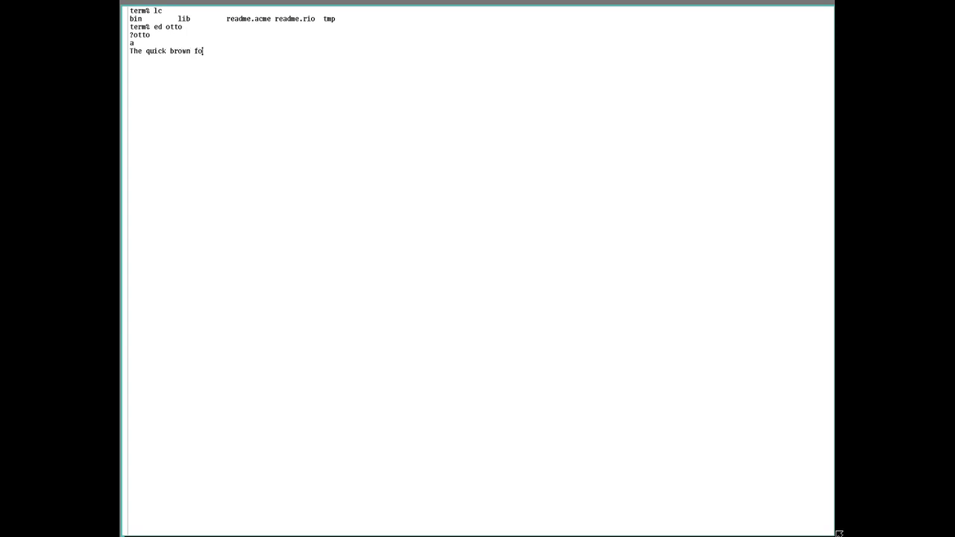
pyautogui.write('x jumped over the fence.')
pyautogui.press('Return')
# Add the lines "He did this repeatedly." and "Isn't that wonderful?" to the ed buffer and end the append.
pyautogui.write('He did')
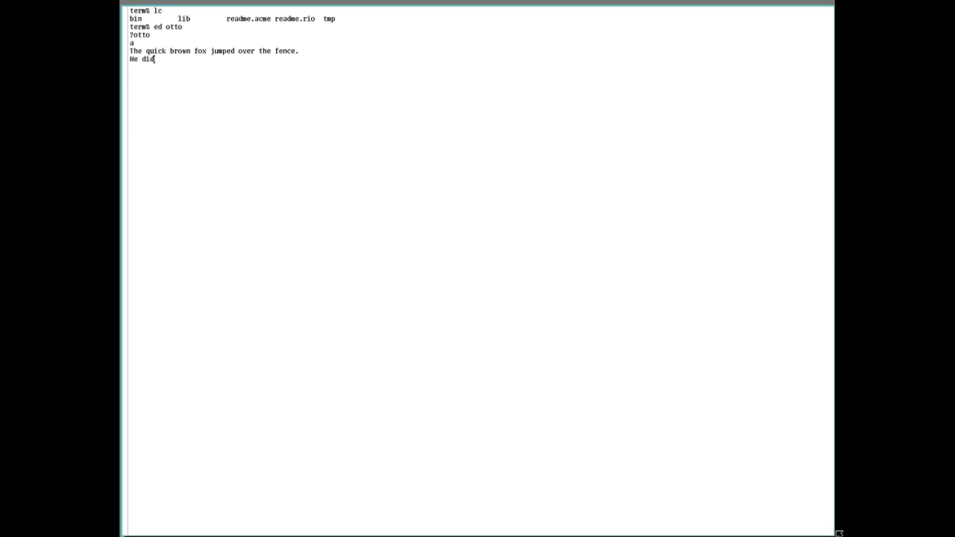
pyautogui.write(' this repea')
pyautogui.write('tedly')
pyautogui.write('. ')
pyautogui.write('I')
pyautogui.write("sn't that ")
pyautogui.write('wo')
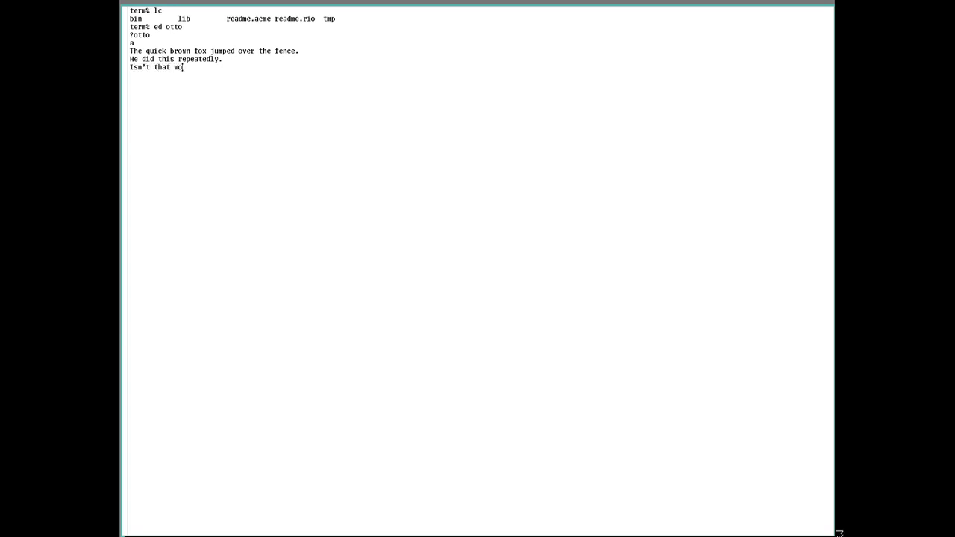
pyautogui.write('nderful?')
pyautogui.press('Return')
pyautogui.write('.')
pyautogui.press('Return')
# Try to write otto with w and w!, and force ed to quit with Q.
pyautogui.write('w')
pyautogui.press('Return')
pyautogui.write('w!')
pyautogui.press('Return')
pyautogui.press('Return')
pyautogui.write('q!')
pyautogui.press('Return')
pyautogui.write('Q')
pyautogui.press('Return')
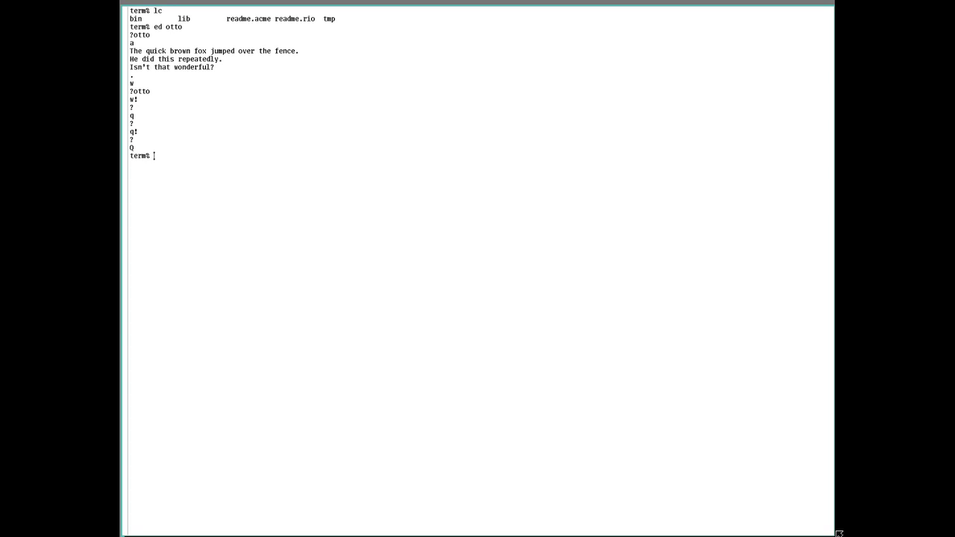
# List the home directory with lc and in long format with ls -l to check for otto and the permissions.
pyautogui.write('lc')
pyautogui.press('Return')
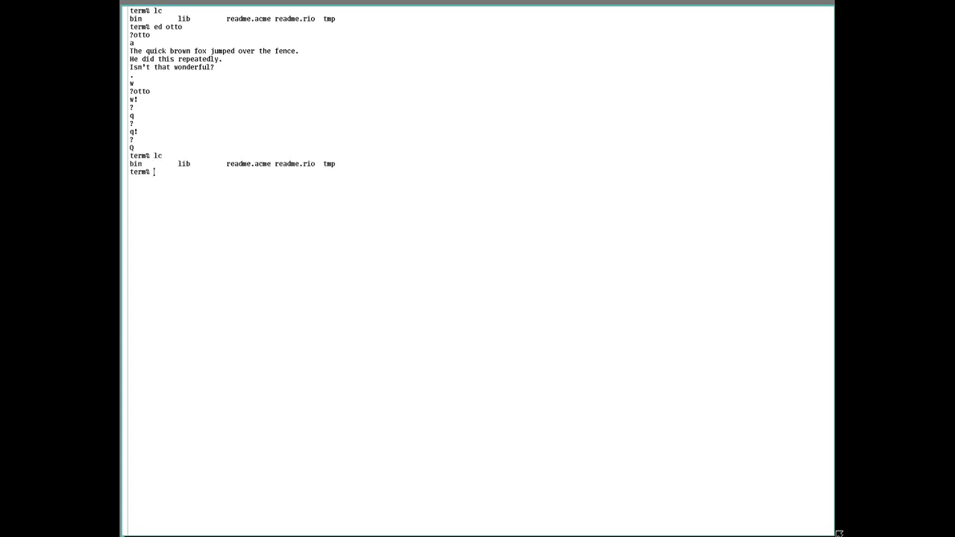
pyautogui.write('ls -l')
pyautogui.press('Return')
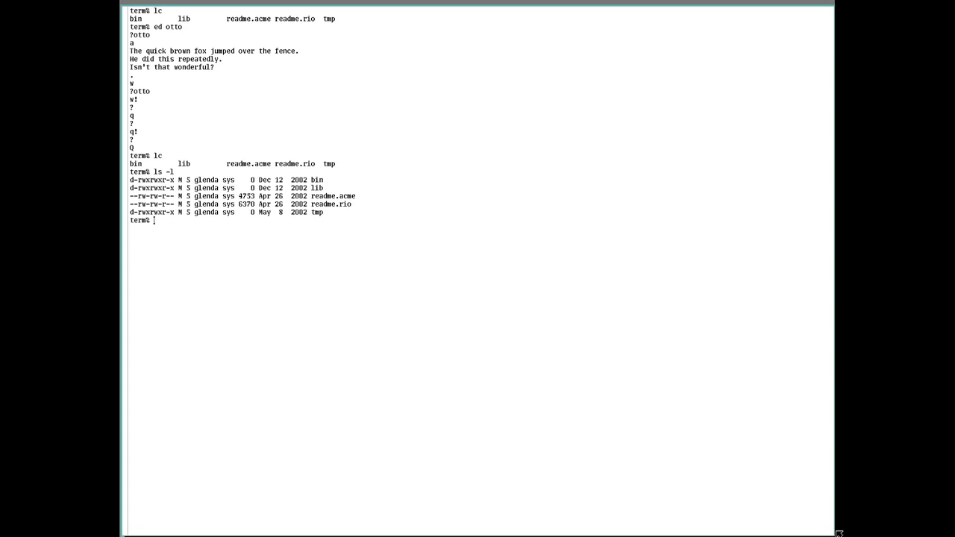
# Change to the tmp directory and start ed on a new file named otto.
pyautogui.write('cd tmp')
pyautogui.press('Return')
pyautogui.write('ed otto')
pyautogui.press('Return')
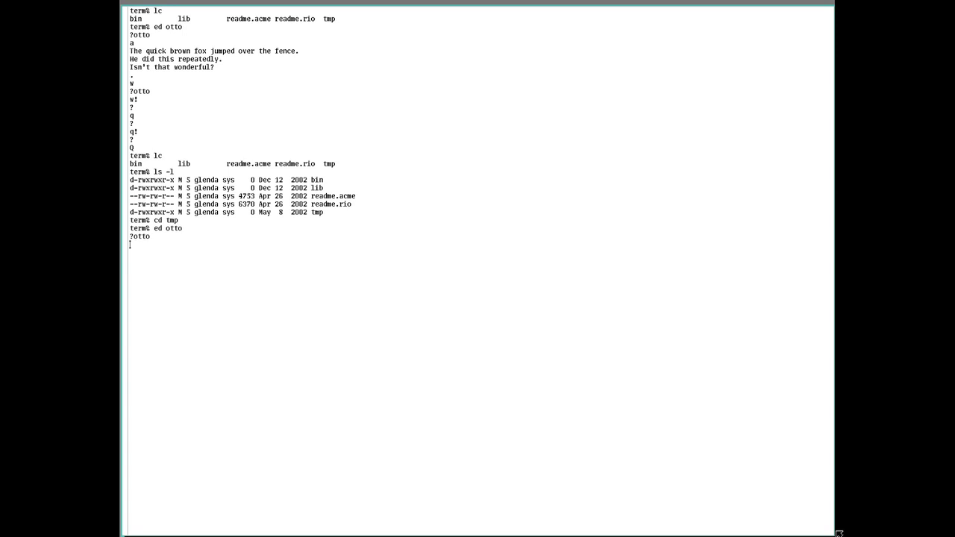
# Append three filler lines to otto: "tytytytytyuyuuyuyu", "ioioioioiooioiooioi" and "opopopopopopopopopo", and end the append.
pyautogui.write('a')
pyautogui.press('Return')
pyautogui.write('tytytytytyuyuuyuyu')
pyautogui.press('Return')
pyautogui.write('ioioioioiooio')
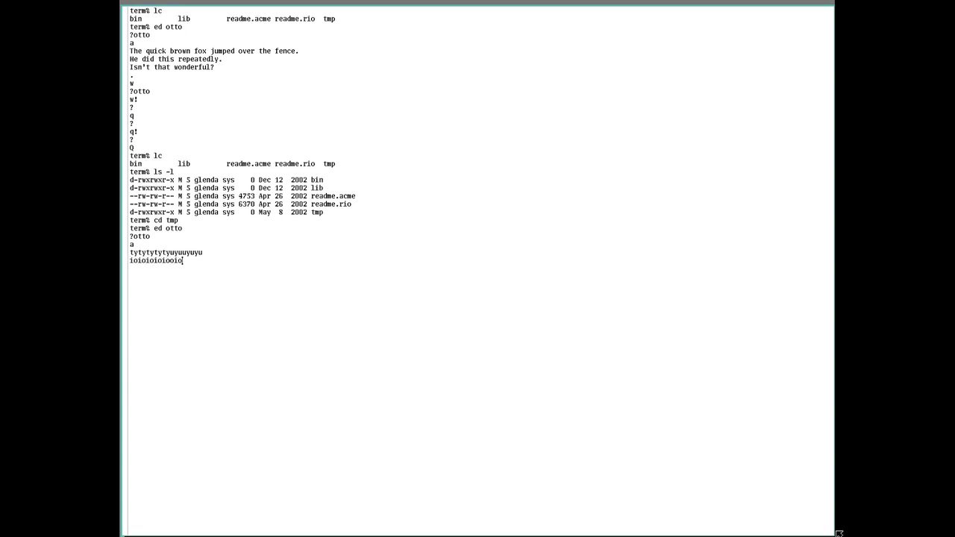
pyautogui.write('iooioi')
pyautogui.press('Return')
pyautogui.write('opopopopopopopopopo')
pyautogui.press('Return')
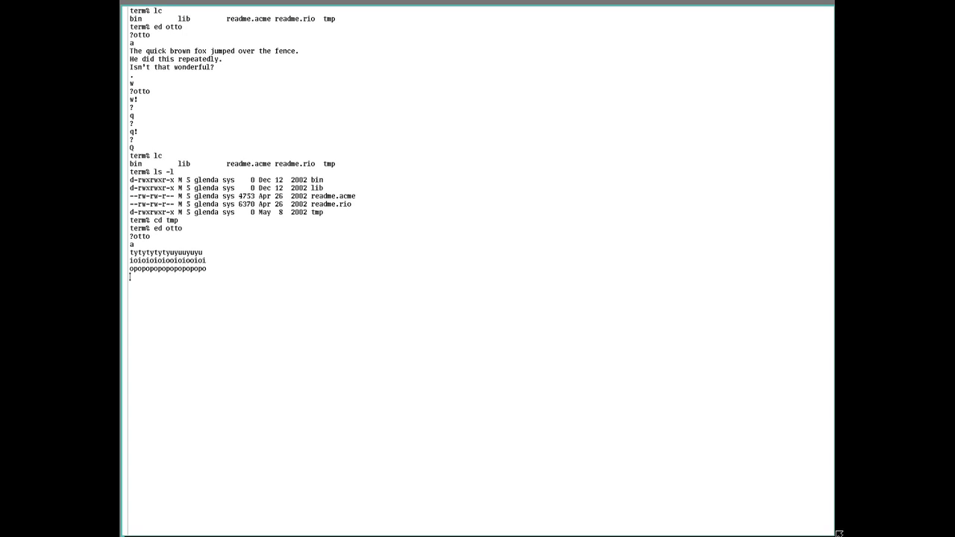
pyautogui.write('.')
pyautogui.press('Return')
# Try to write otto in the tmp directory and leave ed with Q.
pyautogui.write('w')
pyautogui.press('Return')
pyautogui.write('Q')
pyautogui.press('Return')
# Reboot the system and choose option 1 to install Plan 9 from the CD.
pyautogui.write('reboot')
pyautogui.press('Return')
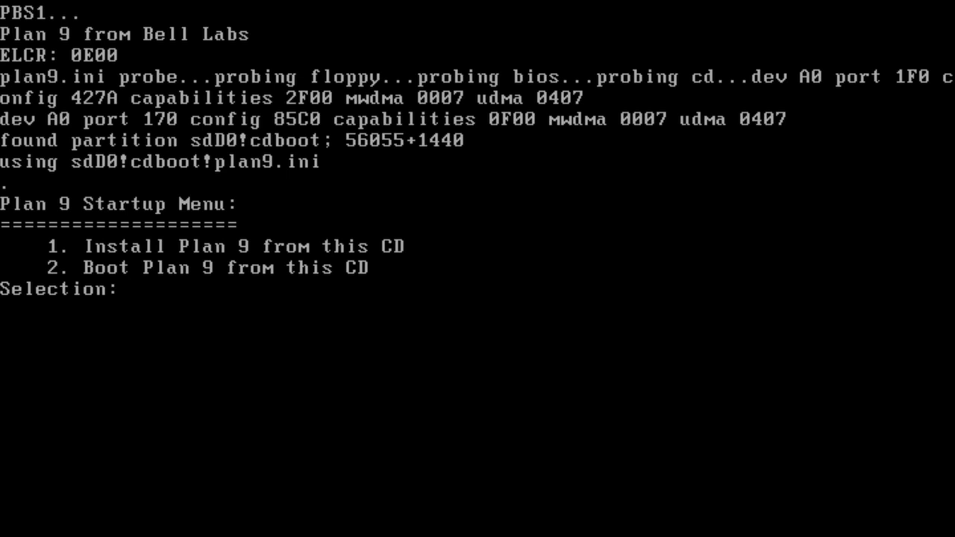
pyautogui.write('1')
pyautogui.press('Return')
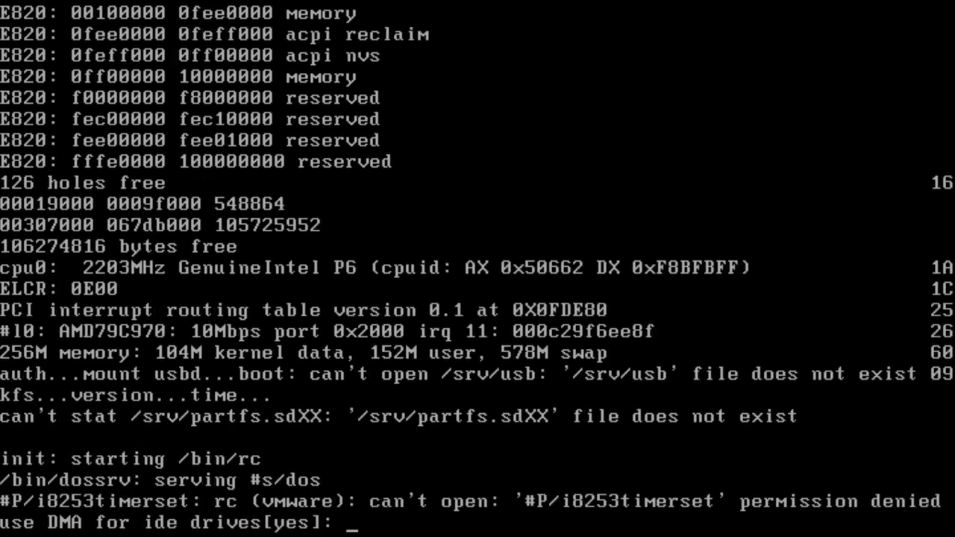
# Accept the default DMA and mouse port settings, and set the VGA size to 1600x1200x32 and the monitor to 445x.
pyautogui.press('Return')
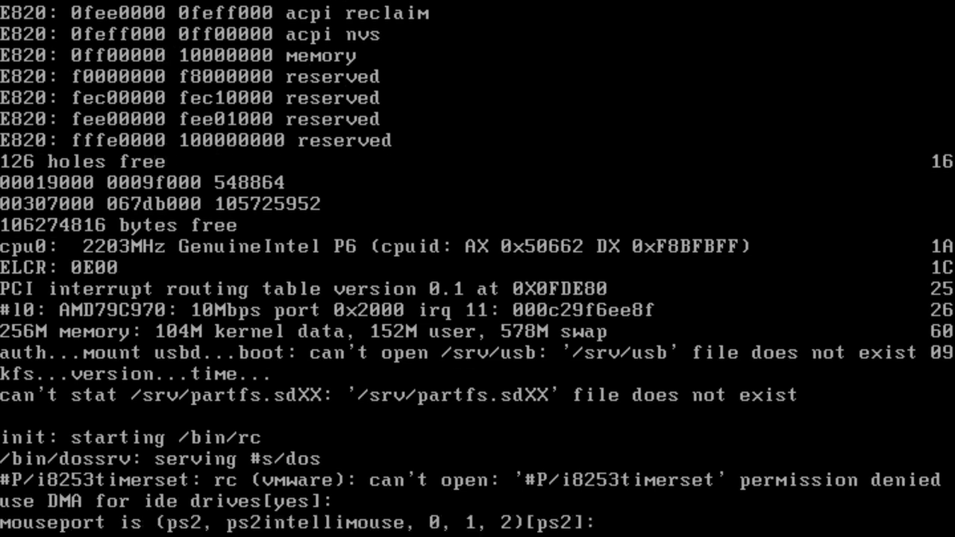
pyautogui.press('Return')
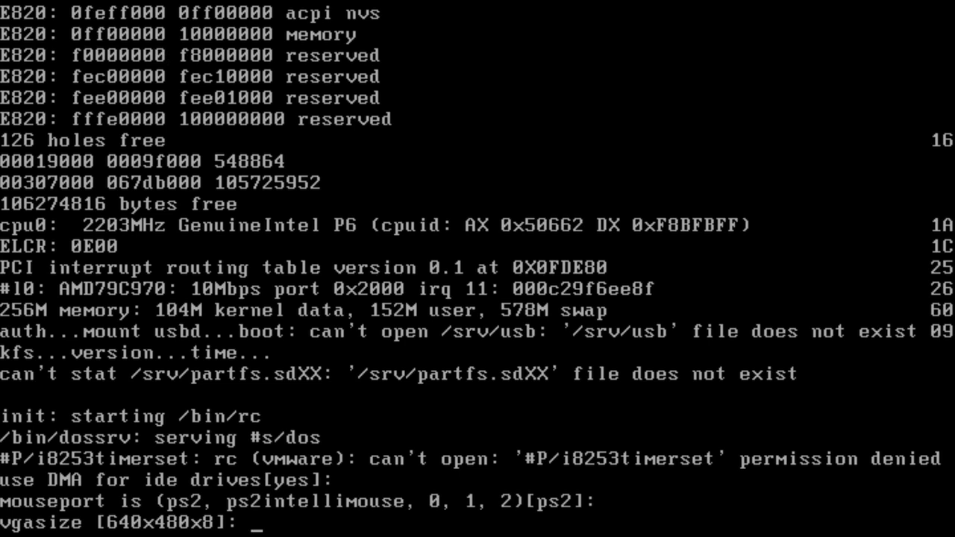
pyautogui.write('1600x1')
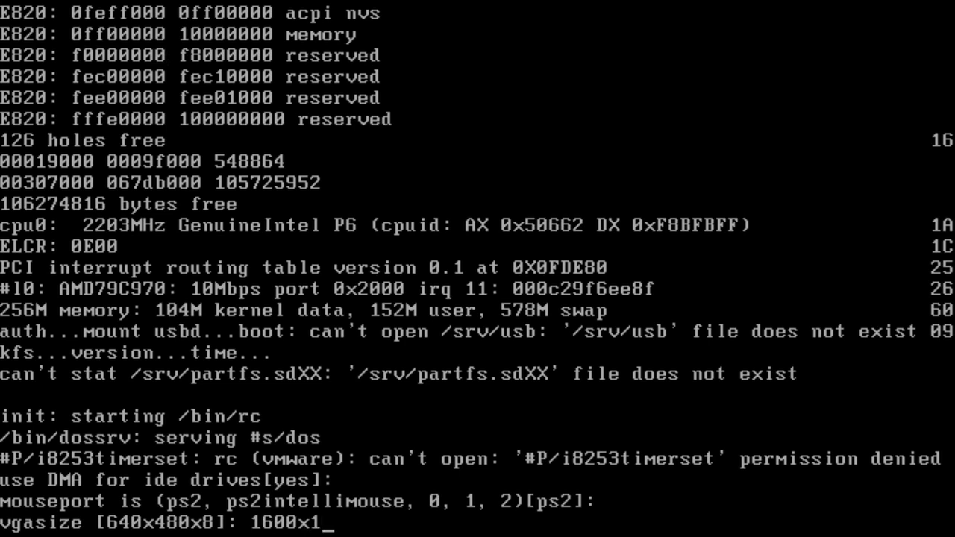
pyautogui.write('200x')
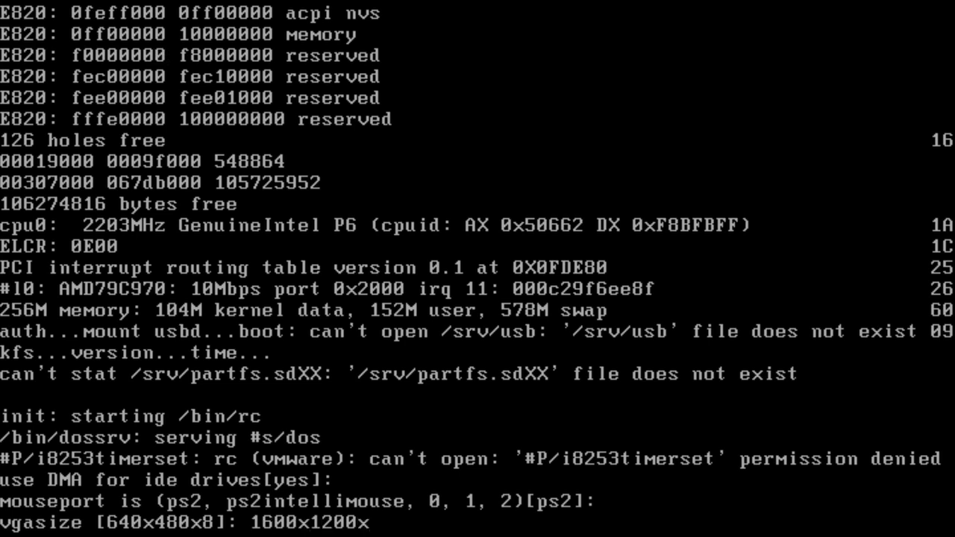
pyautogui.write('32')
pyautogui.press('Return')
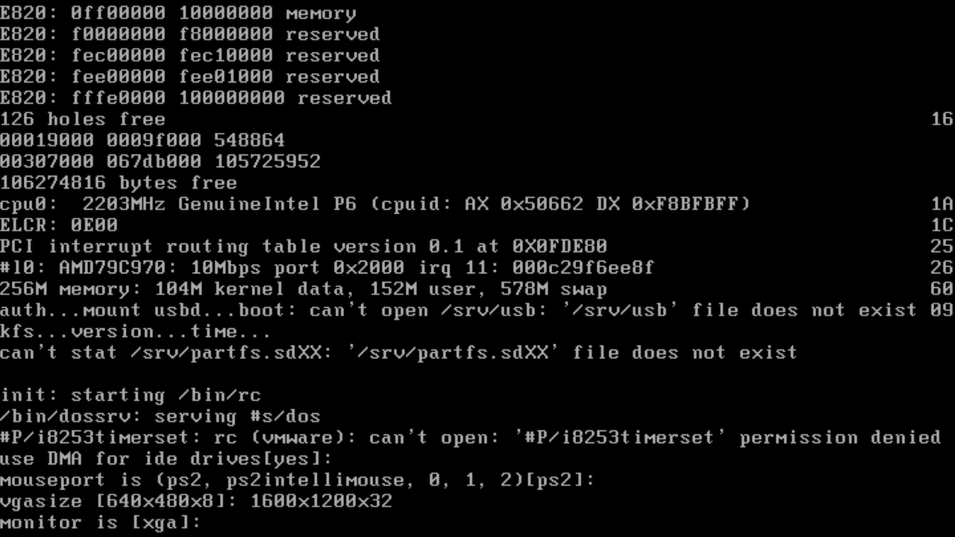
pyautogui.write('445x')
pyautogui.press('Return')
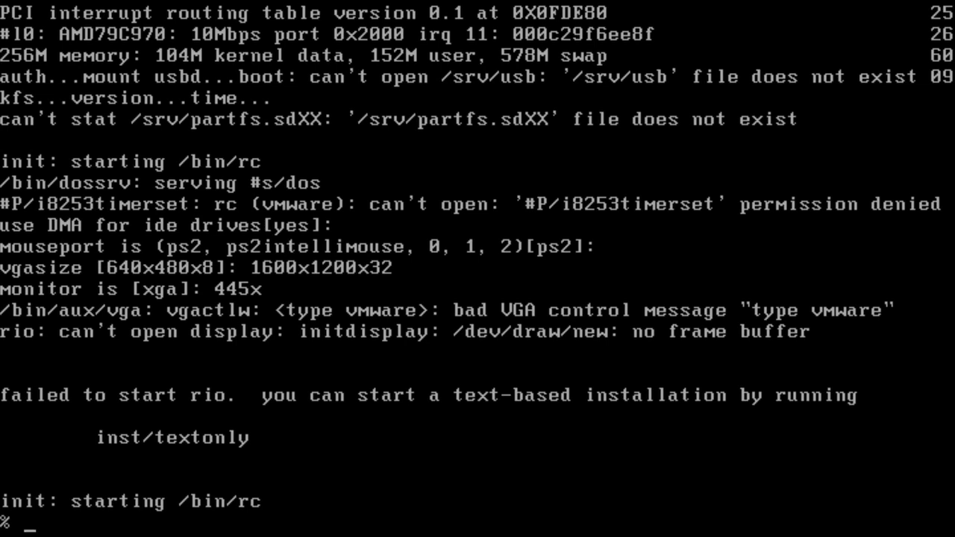
# Start the text-based installation with inst/textonly and run configfs, choosing fossil as the file system.
pyautogui.write('inst/textonly')
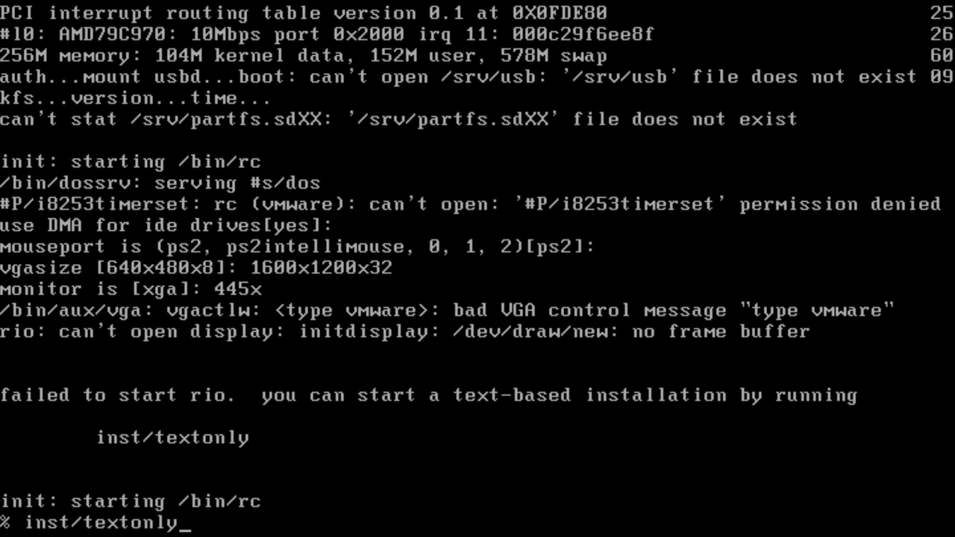
pyautogui.press('Return')
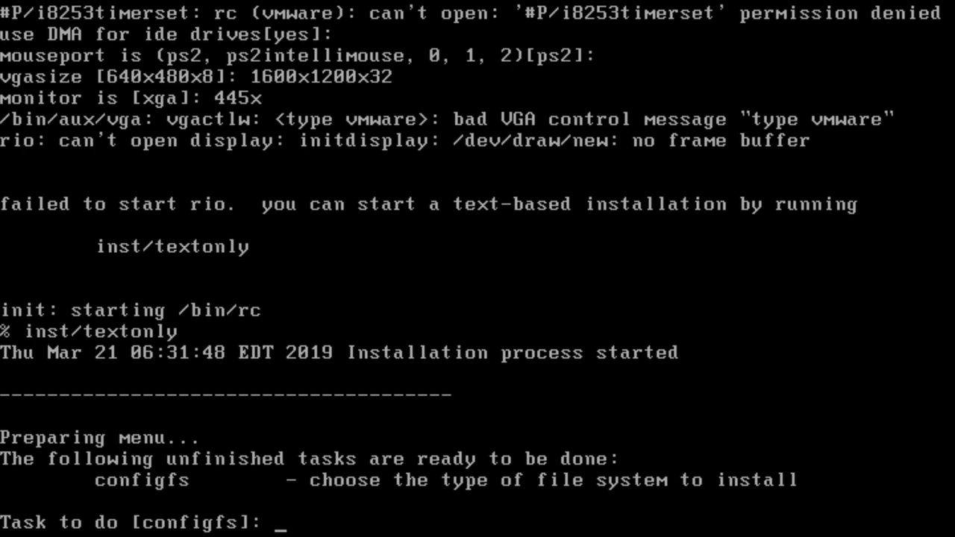
pyautogui.press('Return')
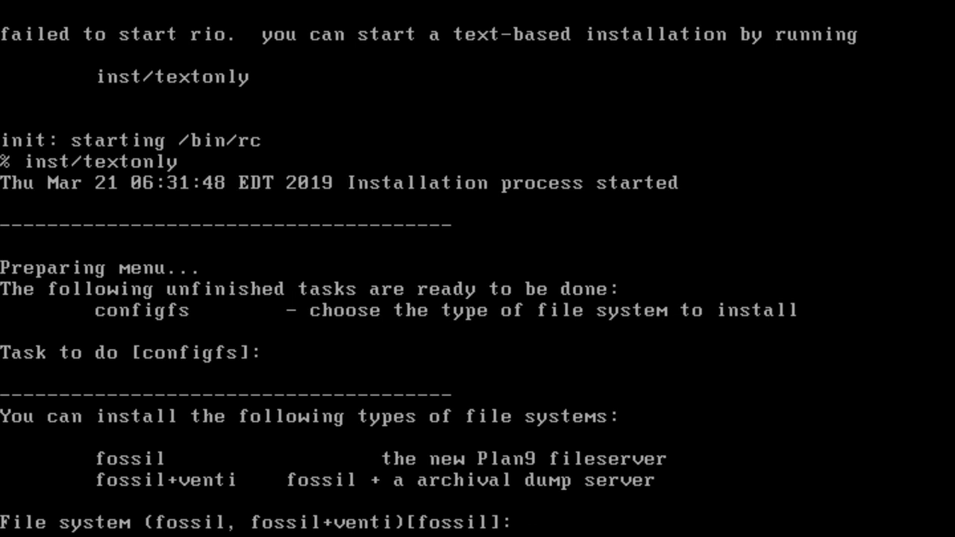
pyautogui.write('fossil')
pyautogui.press('Return')
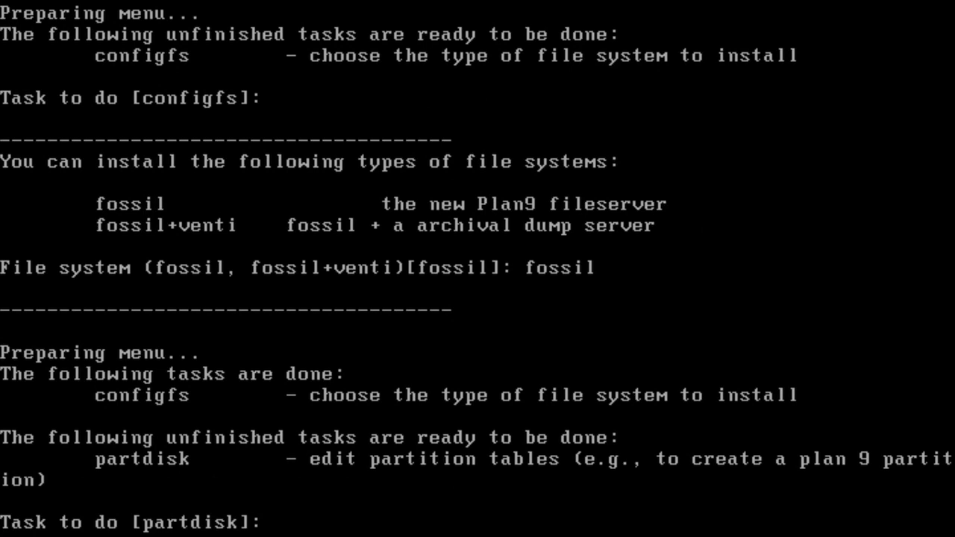
# Run the partdisk task on the hard drive sdC0 and install a default master boot record on it.
pyautogui.press('Return')
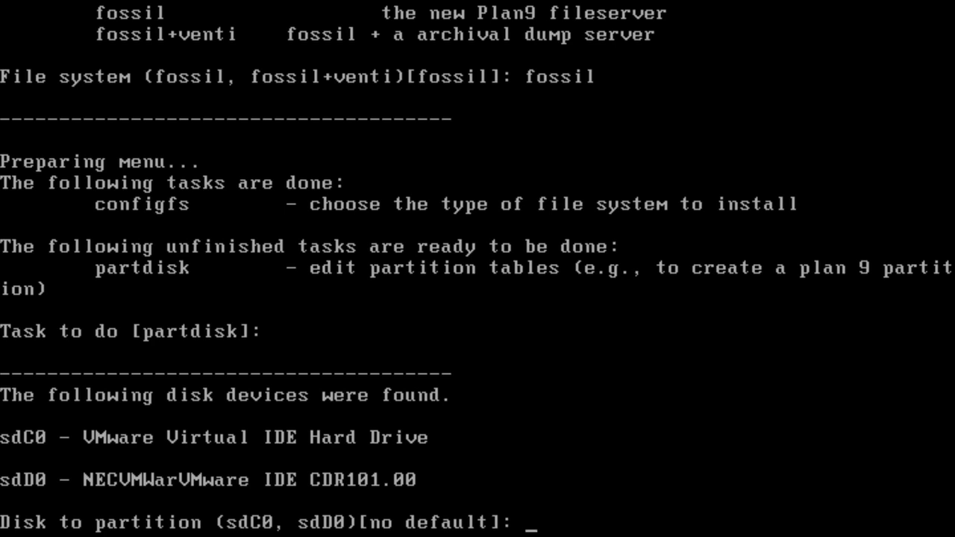
pyautogui.write('sdC0')
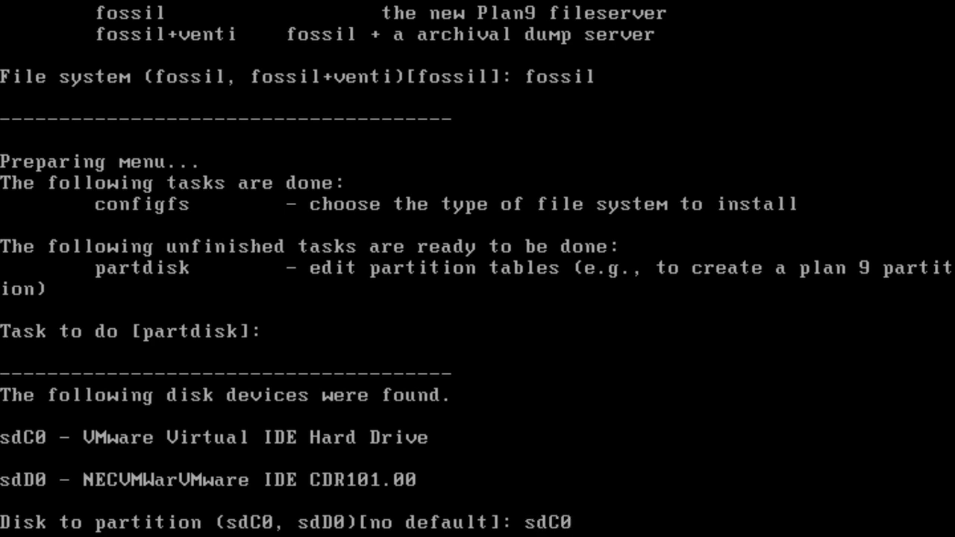
pyautogui.press('Return')
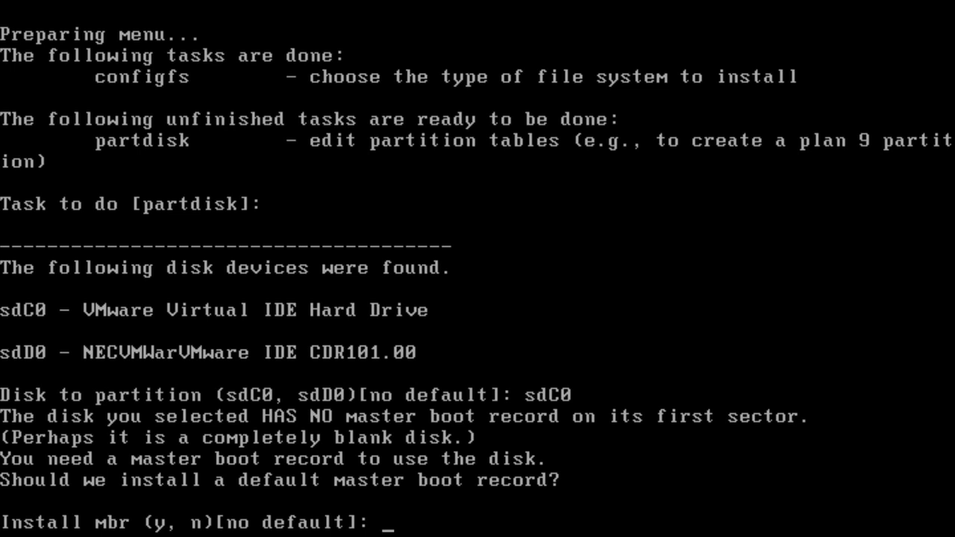
pyautogui.write('y')
pyautogui.press('Return')
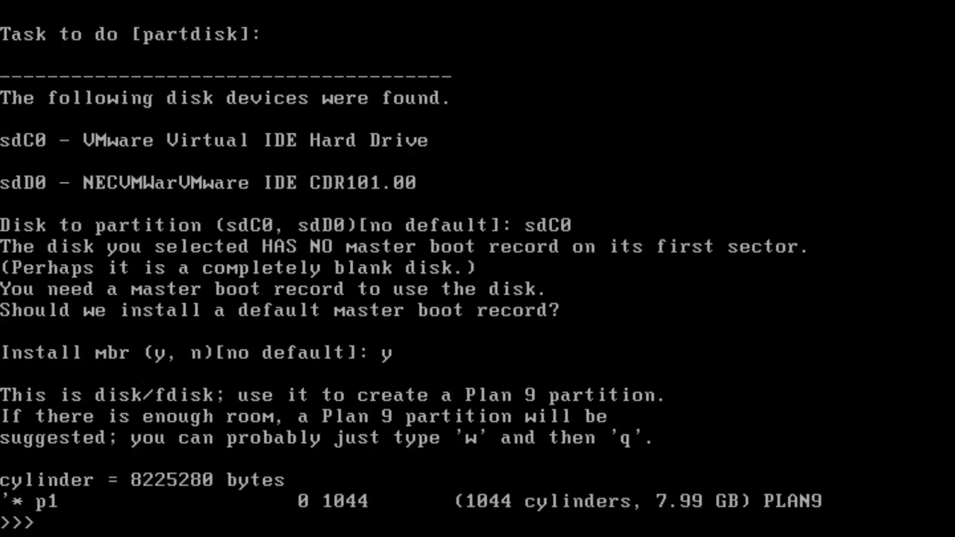
# Write the suggested Plan 9 partition to the disk with w and quit fdisk with q.
pyautogui.write('w')
pyautogui.press('Return')
pyautogui.write('q')
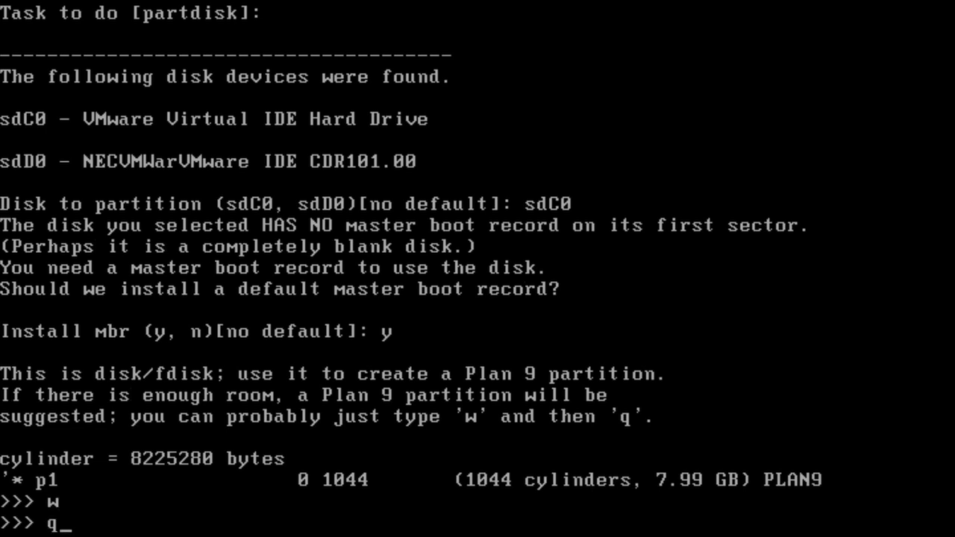
pyautogui.press('Return')
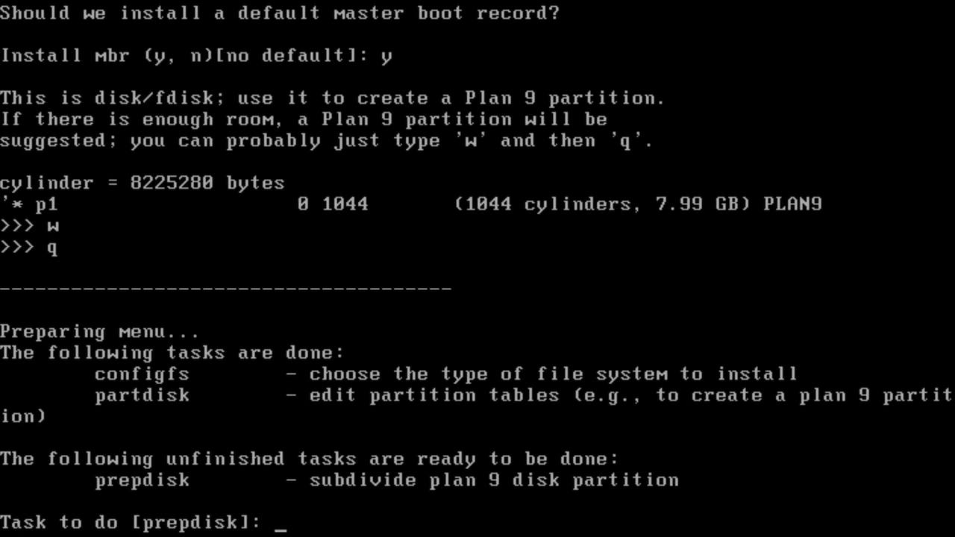
# Run prepdisk on /dev/sdC0/plan9, write the suggested subdivision with w and quit with q.
pyautogui.press('Return')
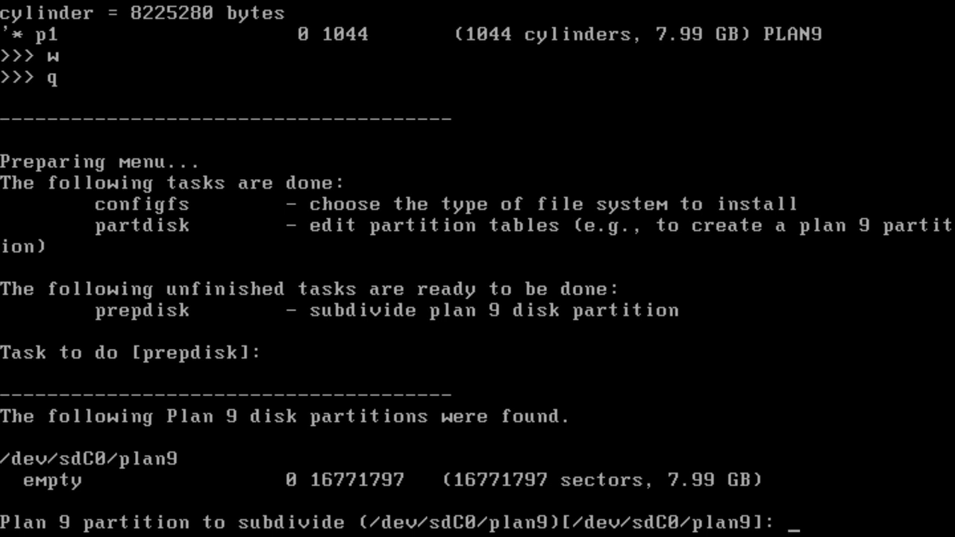
pyautogui.press('Return')
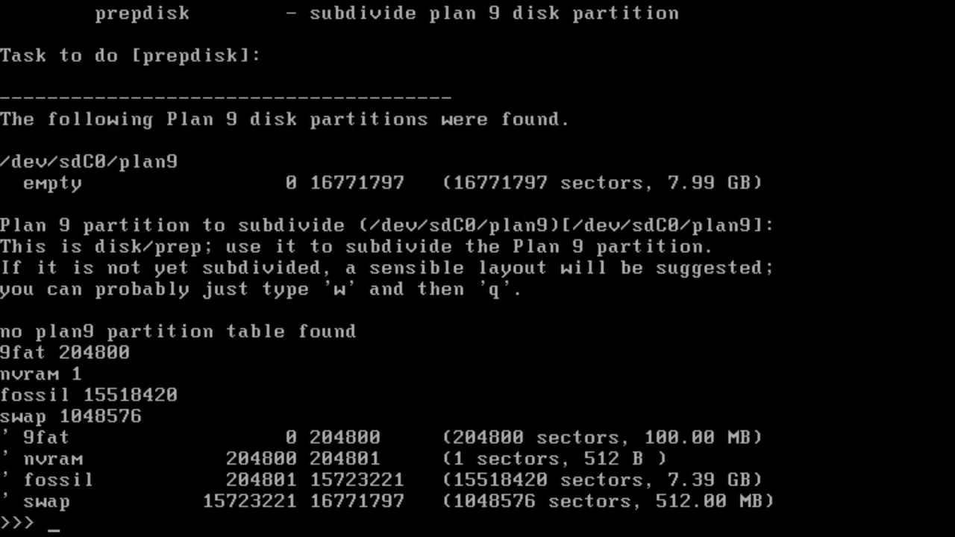
pyautogui.write('w')
pyautogui.press('Return')
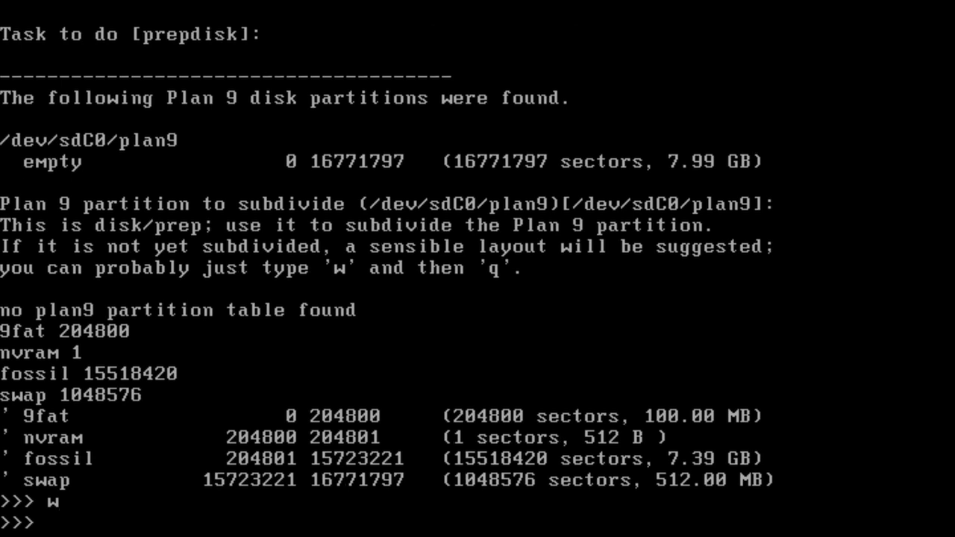
pyautogui.write('q')
pyautogui.press('Return')
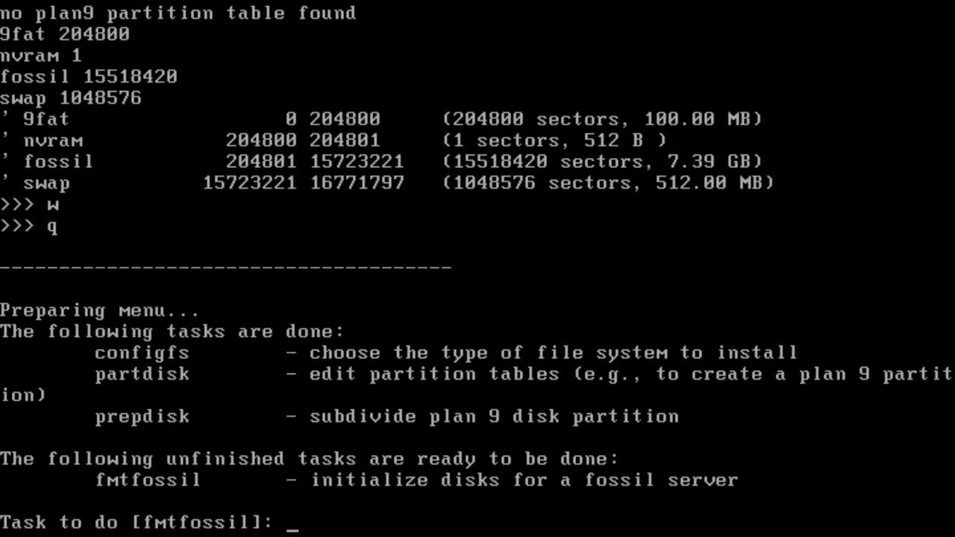
# Format /dev/sdC0/fossil with fmtfossil and mount it with mountfs as the installation file system.
pyautogui.press('Return')
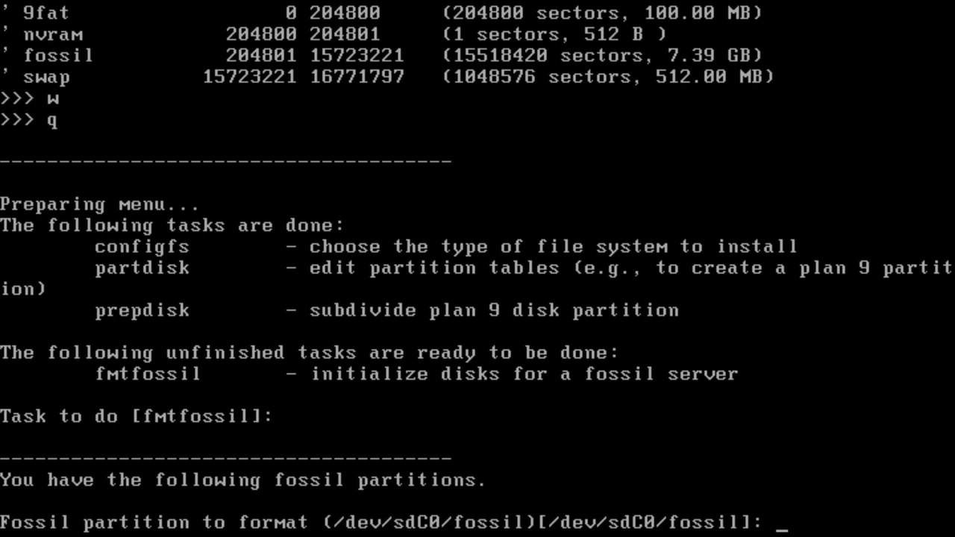
pyautogui.press('Return')
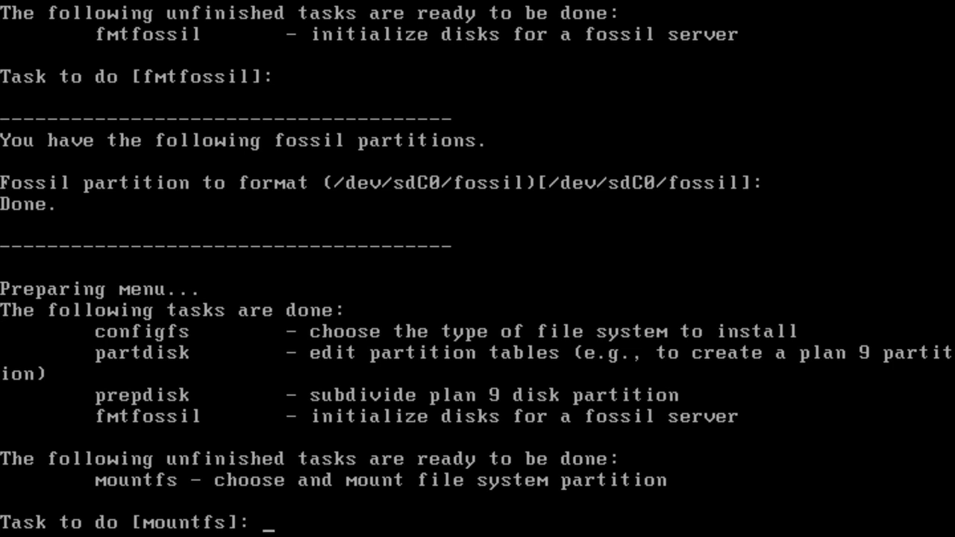
pyautogui.press('Return')
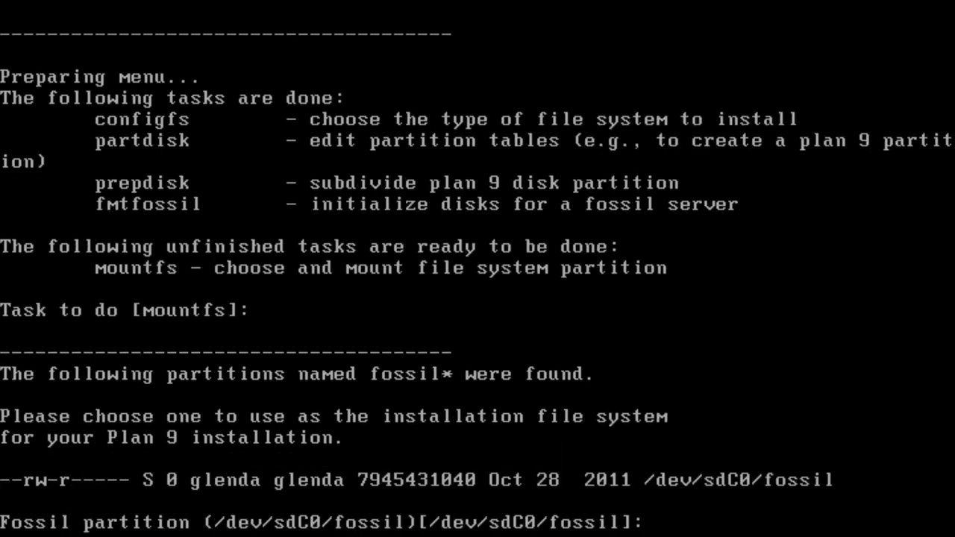
pyautogui.press('Return')
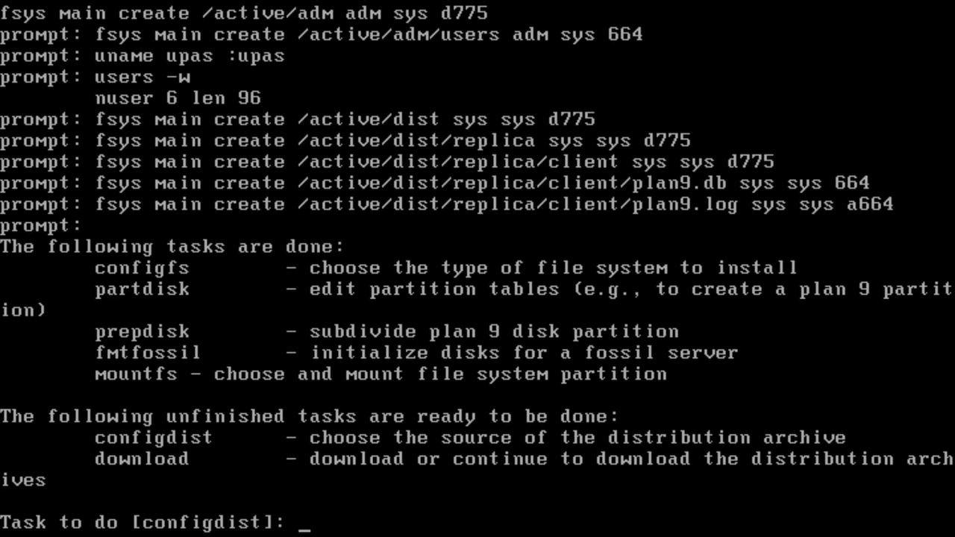
# Set the distribution source to local in configdist and mount /dev/sdD0/data as the distribution disk with mountdist.
pyautogui.press('Return')
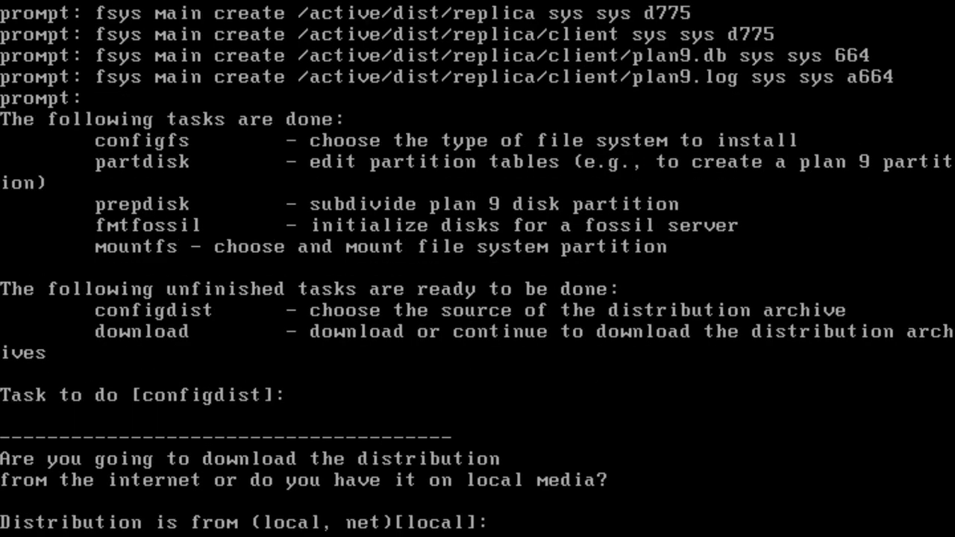
pyautogui.press('Return')
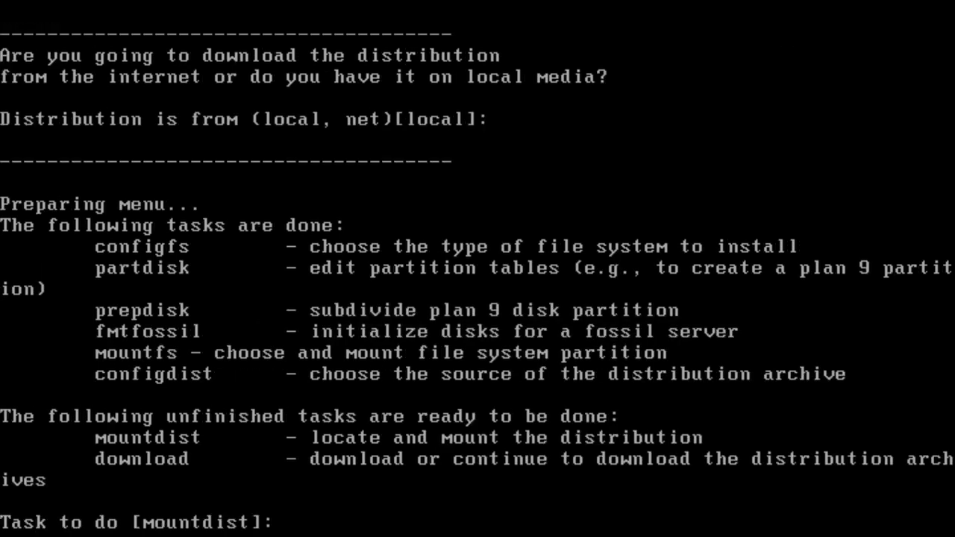
pyautogui.press('Return')
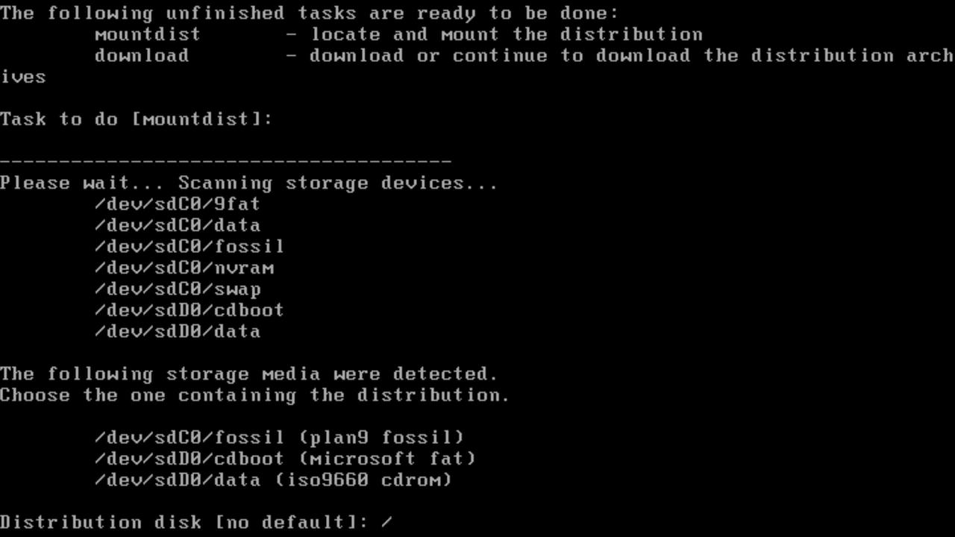
pyautogui.write('dev/sd')
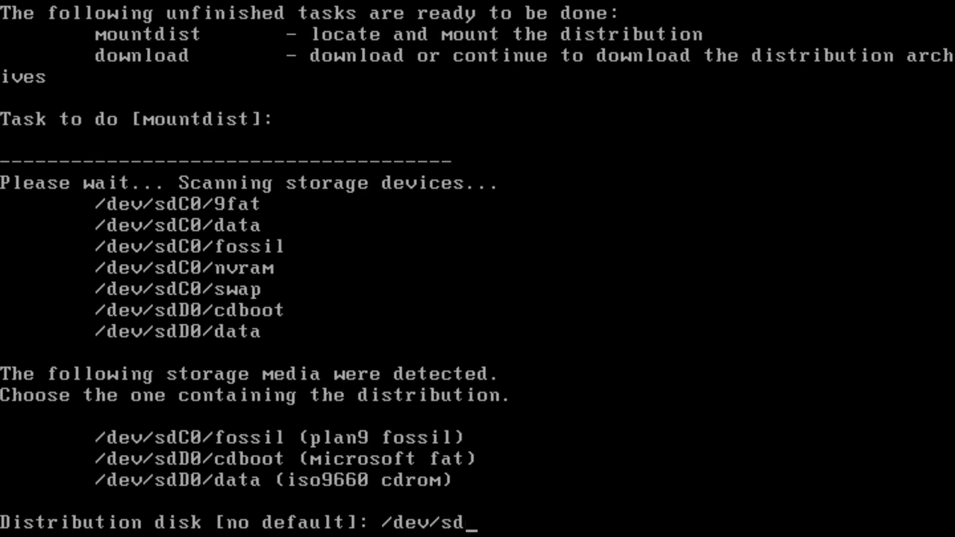
pyautogui.write('D0/data')
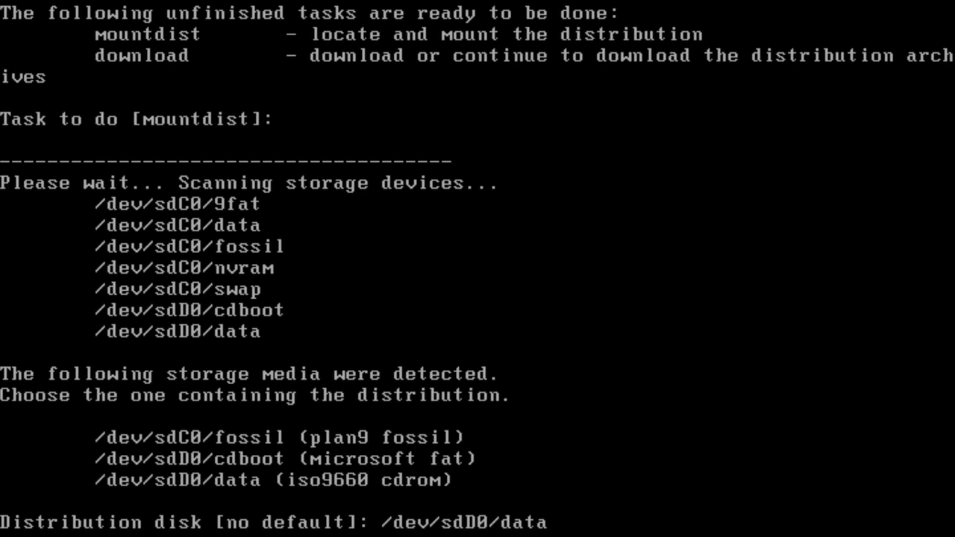
pyautogui.press('Return')
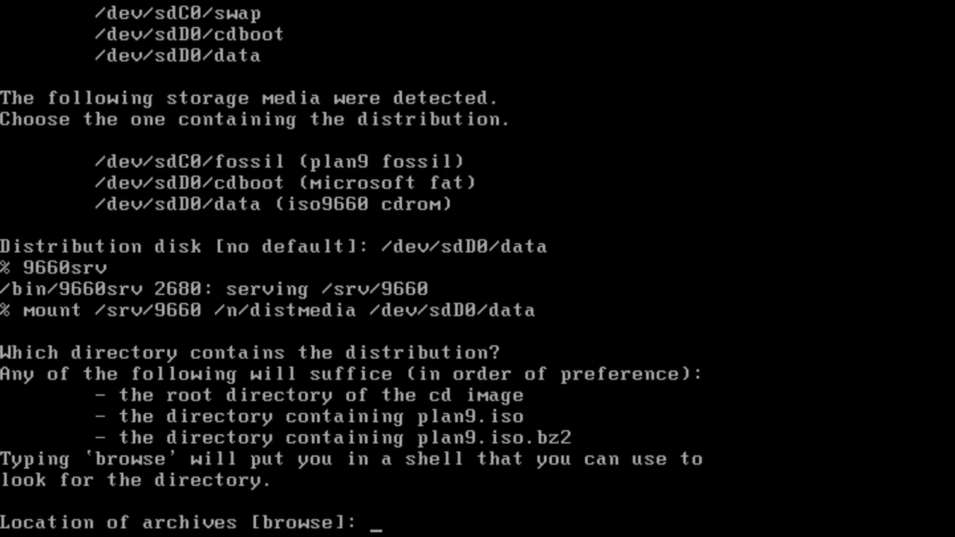
# Browse for the archives, list the root directory with lc, exit there to select it, and copy the distribution with copydist.
pyautogui.press('Return')
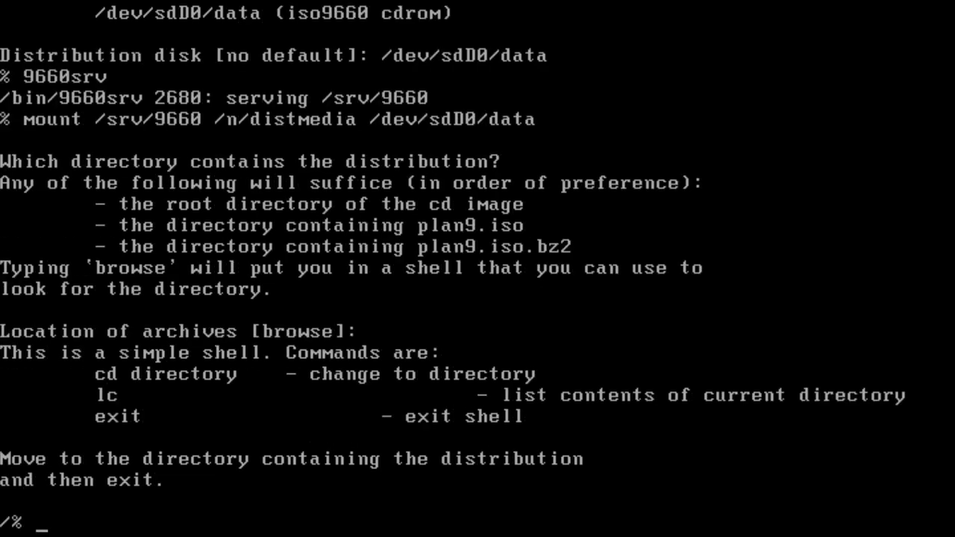
pyautogui.write('ls')
pyautogui.press('Return')
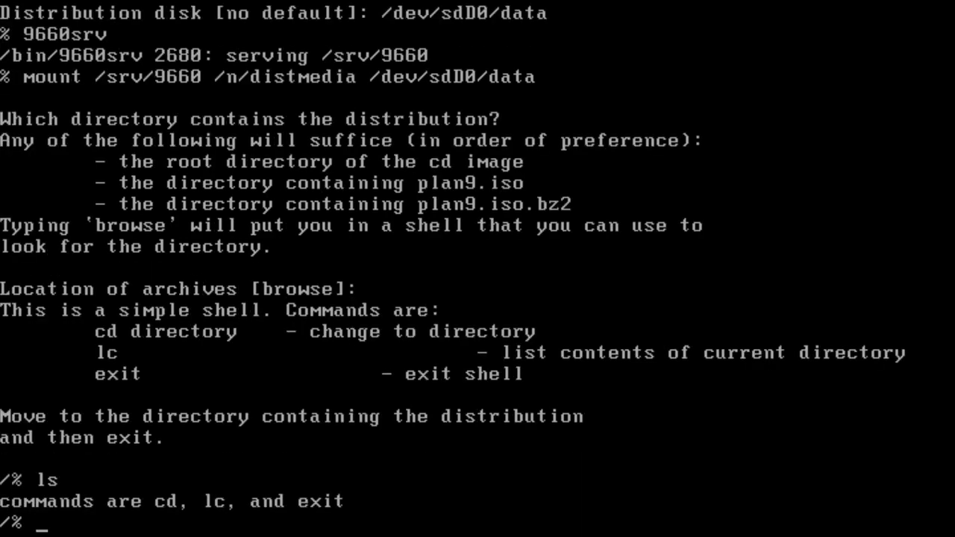
pyautogui.write('lc')
pyautogui.press('Return')
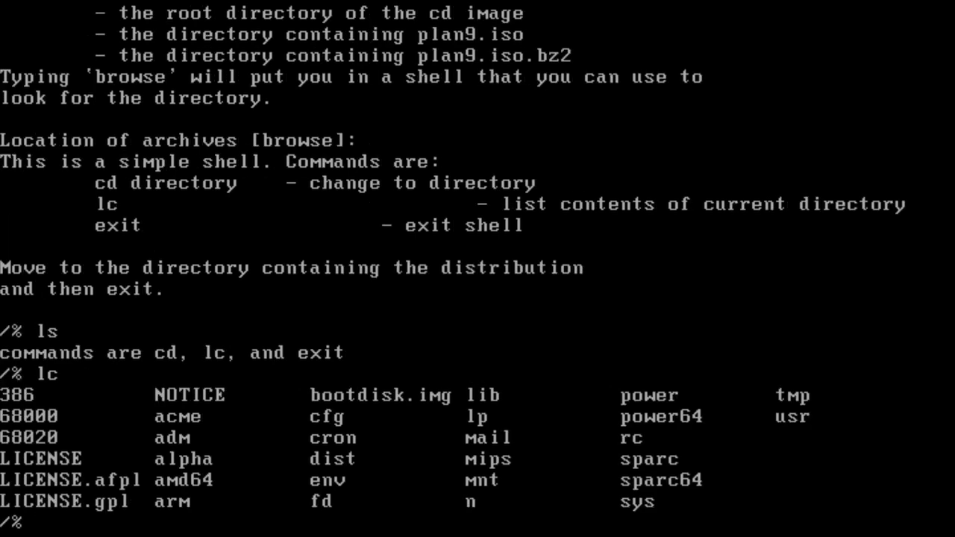
pyautogui.write('exit')
pyautogui.press('Return')
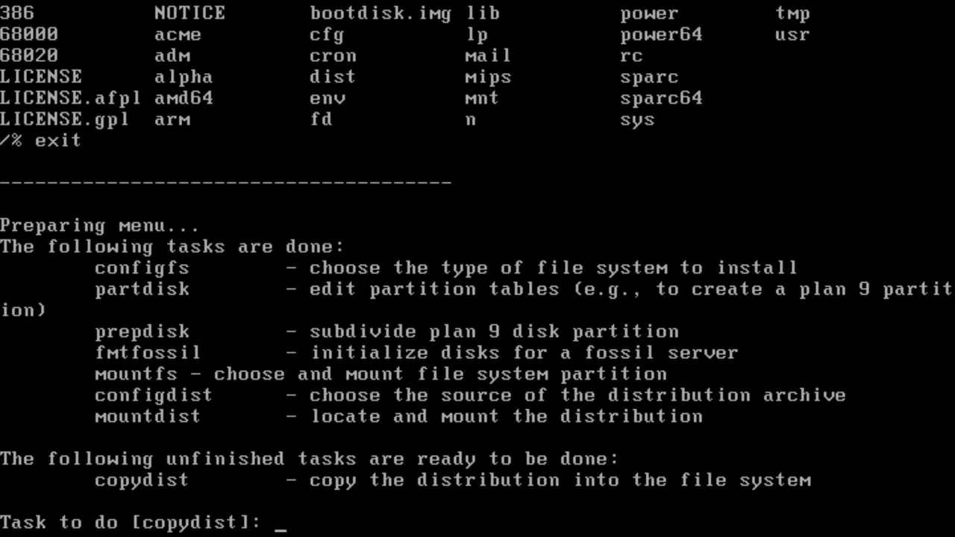
pyautogui.press('Return')
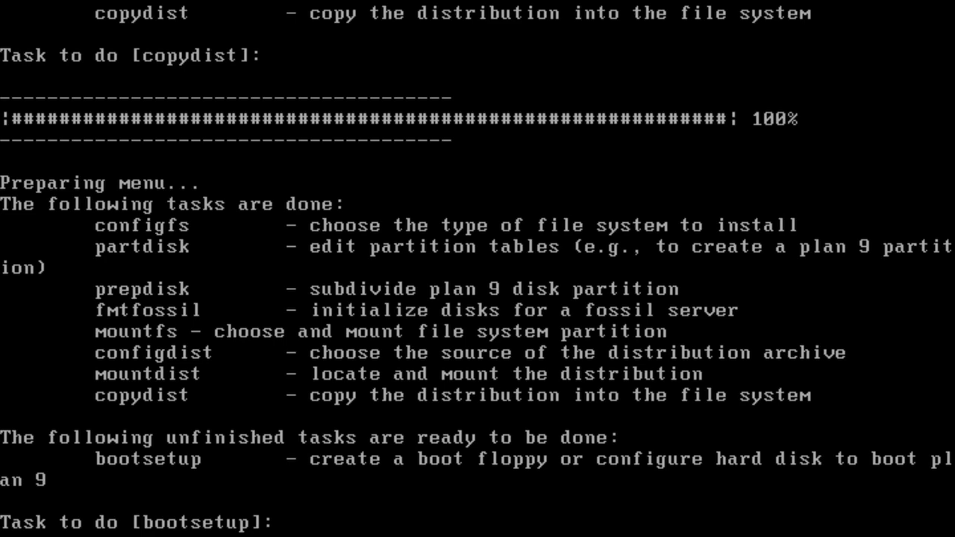
# Run bootsetup with plan9 as the boot method and install the Plan 9 master boot record.
pyautogui.press('Return')
pyautogui.write('plan9, win9x, winnt)[no default]: plan9')
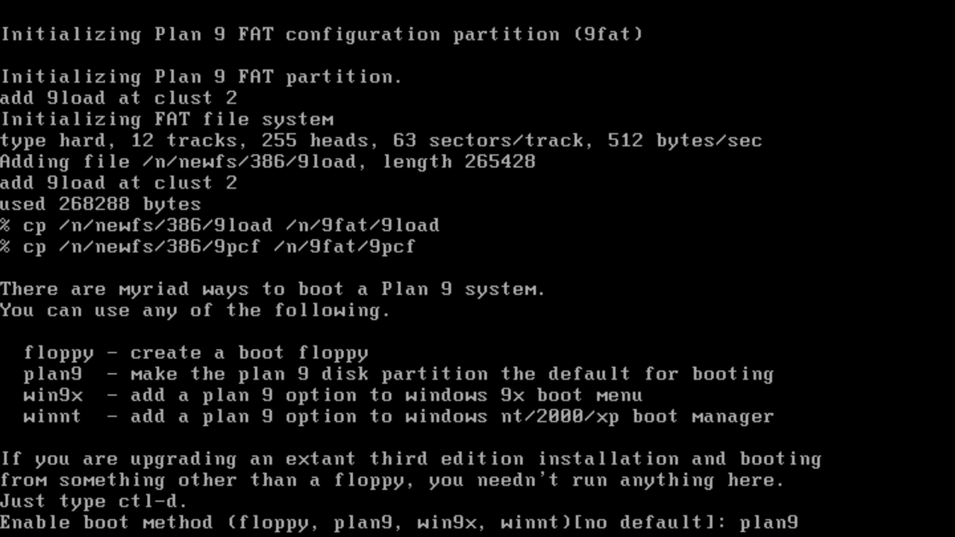
pyautogui.press('Return')
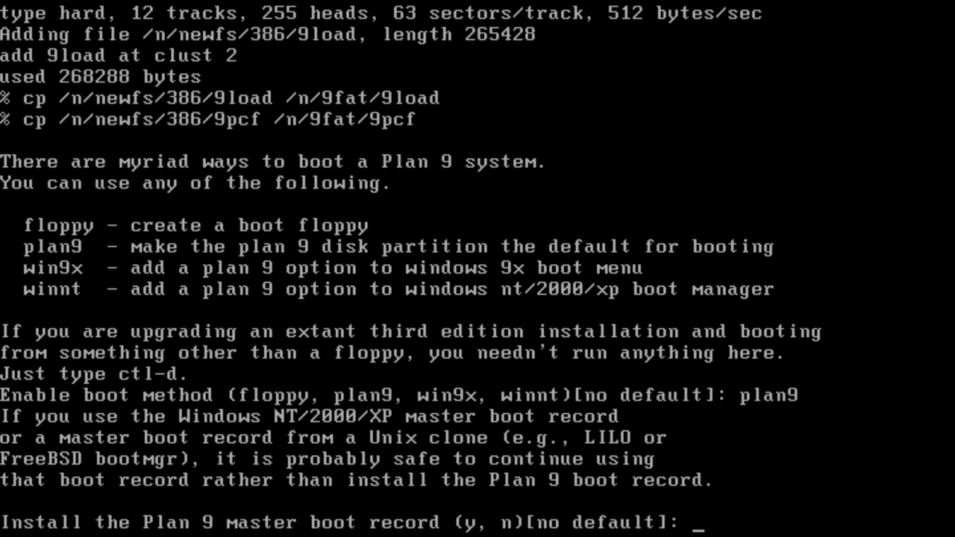
pyautogui.write('y')
pyautogui.press('Return')
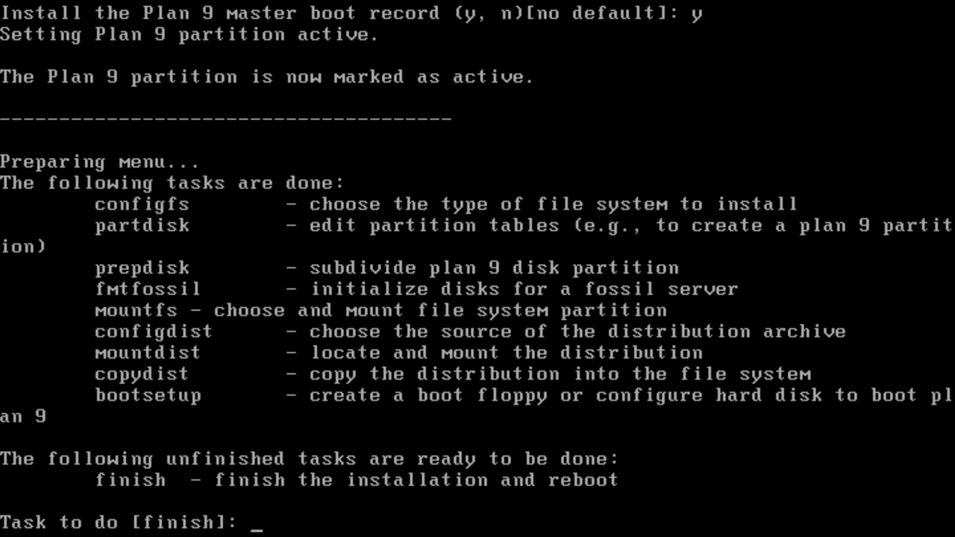
# Finish the installation with a reboot and disconnect the virtual machine's CD/DVD drive.
pyautogui.press('Return')
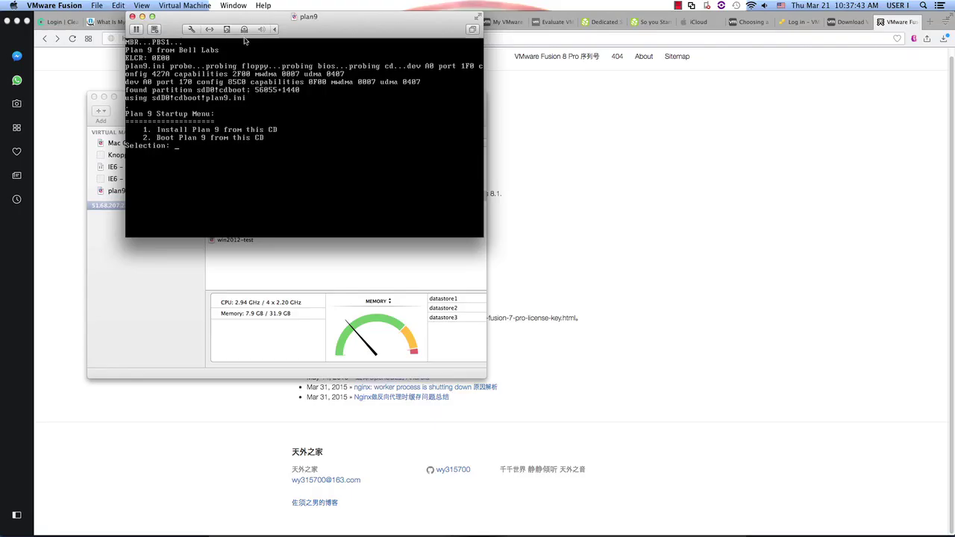
pyautogui.click(244, 29)
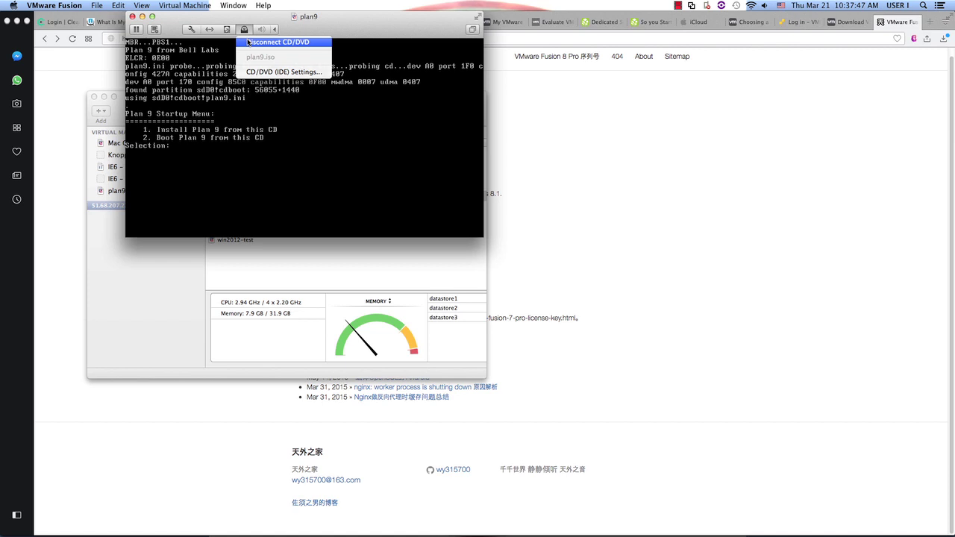
pyautogui.click(247, 42)
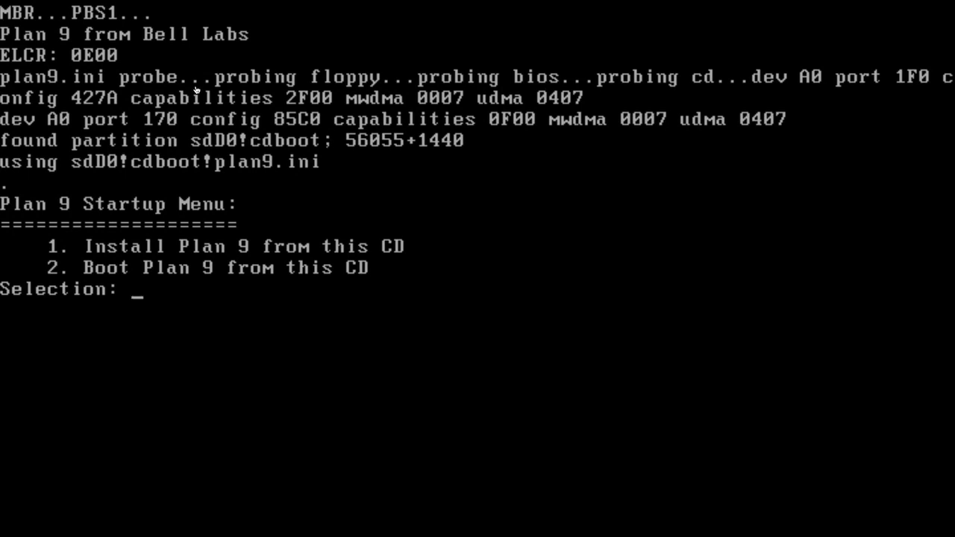
# Restart the virtual machine, accept the default local fossil root, and try to boot the installed system as user glenda.
pyautogui.click(197, 90)
pyautogui.hotkey('ctrl', 'alt', 'Delete')
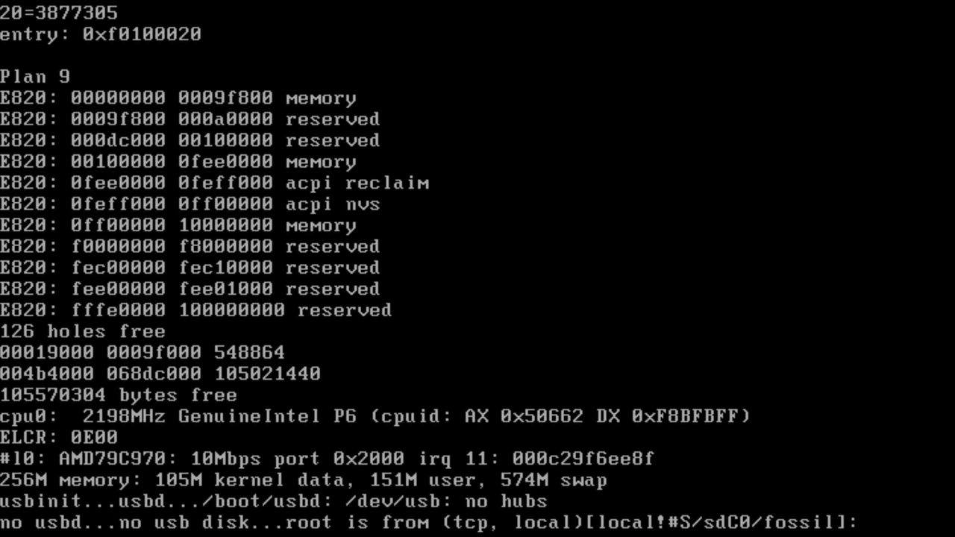
pyautogui.press('Return')
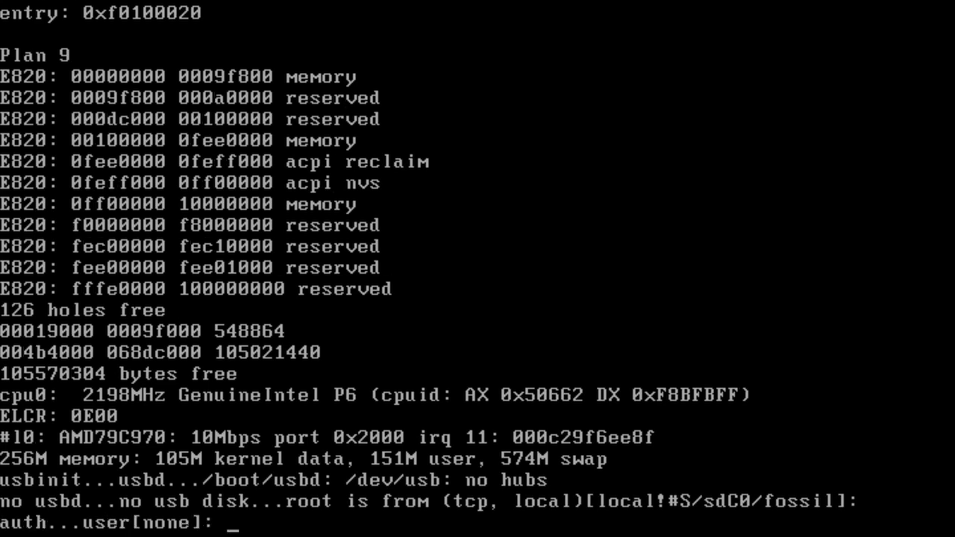
pyautogui.write('glenda')
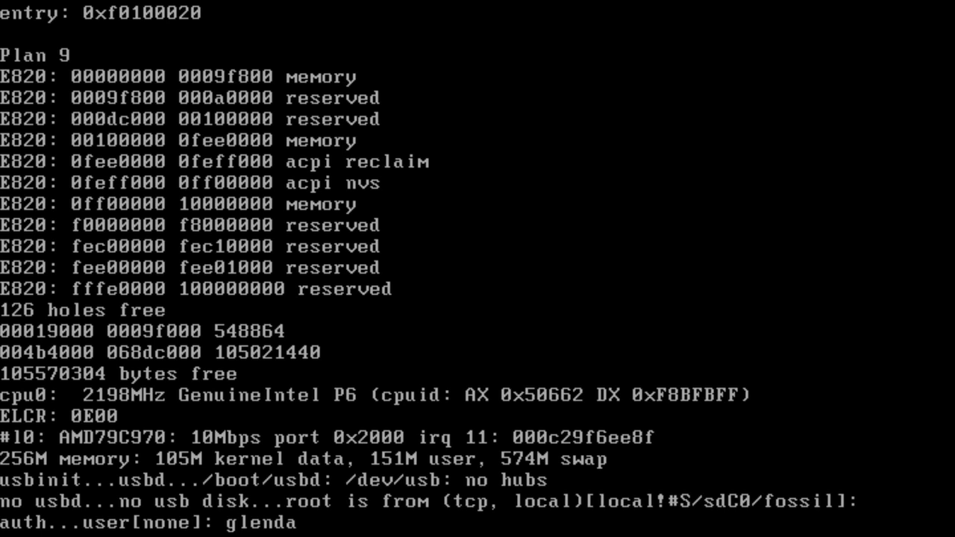
pyautogui.press('Return')
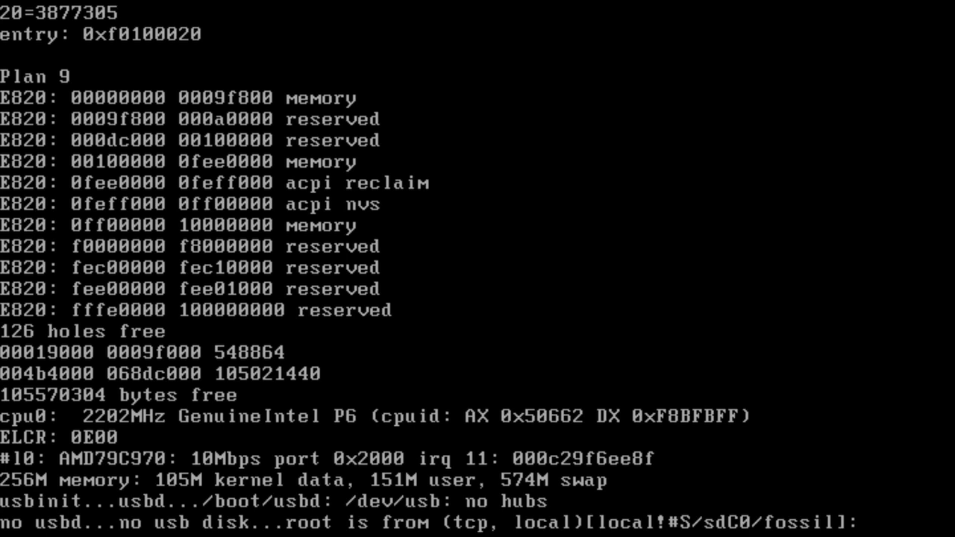
# Try to boot from the default local fossil root as user sys.
pyautogui.press('Return')
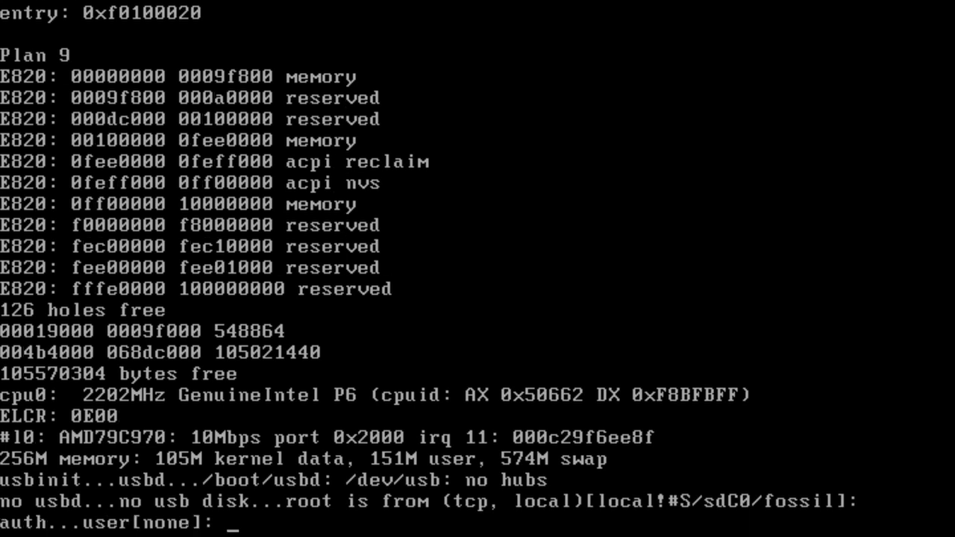
pyautogui.write('sys')
pyautogui.press('Return')
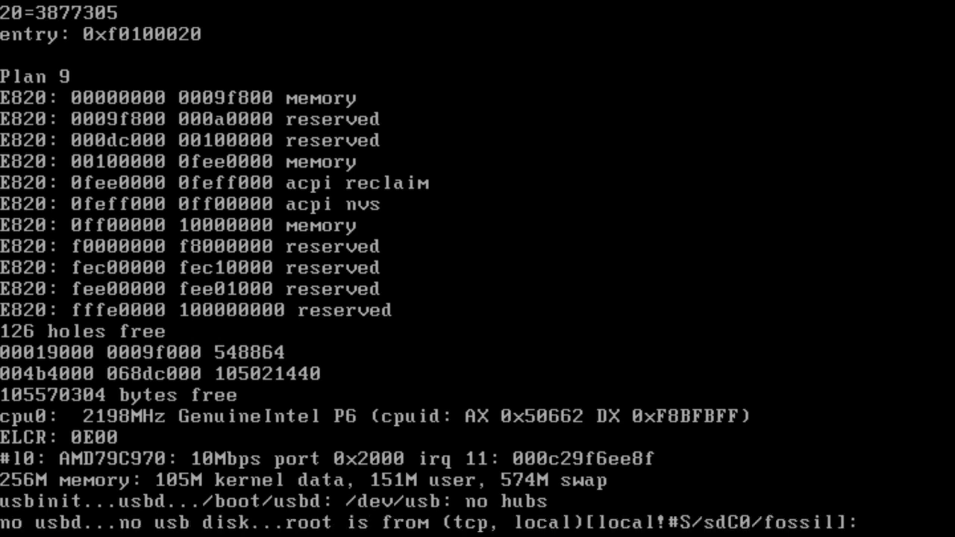
# Boot from the default local fossil root as the default user none and mount the boot partition with 9fat:.
pyautogui.press('Return')
pyautogui.press('Return')
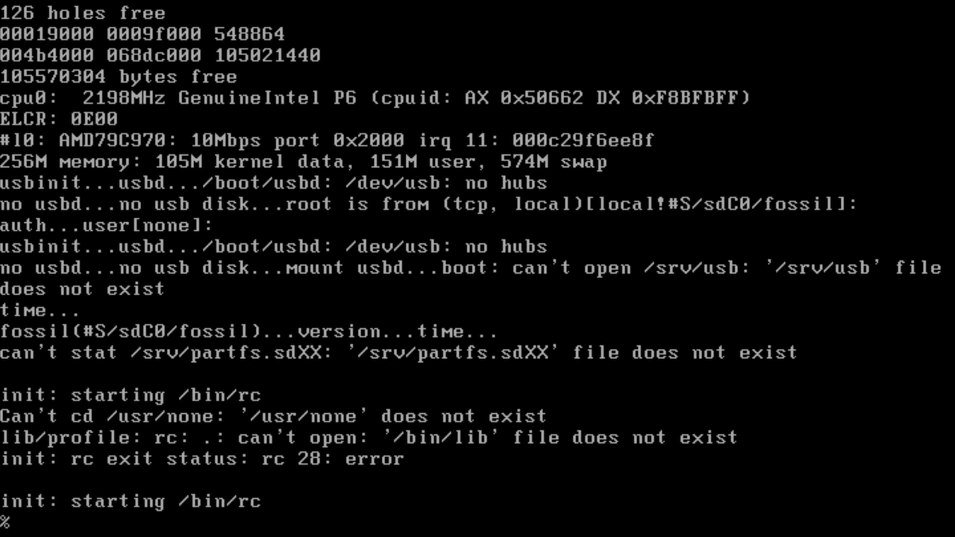
pyautogui.write('9fat:')
pyautogui.press('Return')
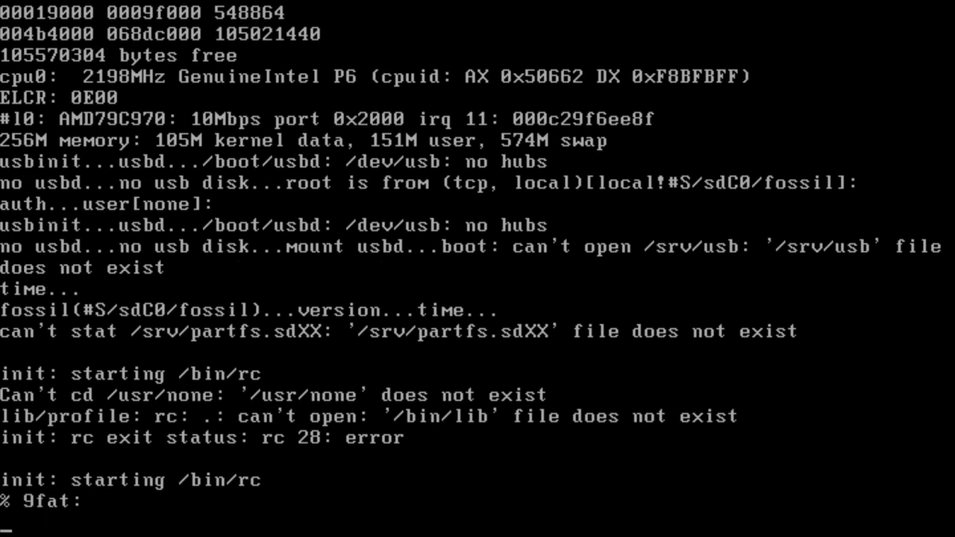
# Change to the /n/9fat directory and try to open plan9.ini in ed.
pyautogui.write('cd /n/plan')
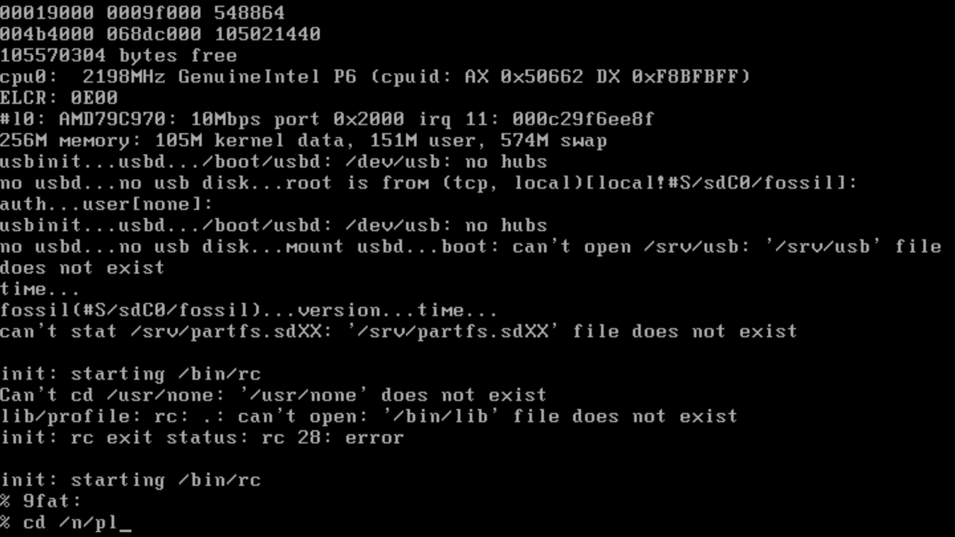
pyautogui.press('BackSpace')
pyautogui.press('BackSpace')
pyautogui.press('BackSpace')
pyautogui.press('BackSpace')
pyautogui.write('9fat')
pyautogui.press('Return')
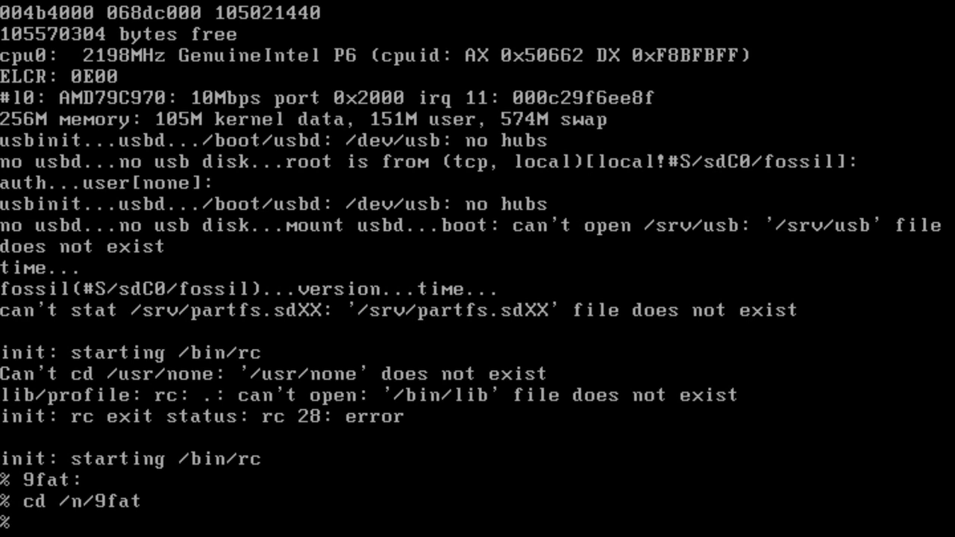
pyautogui.write('ed plan9.ini')
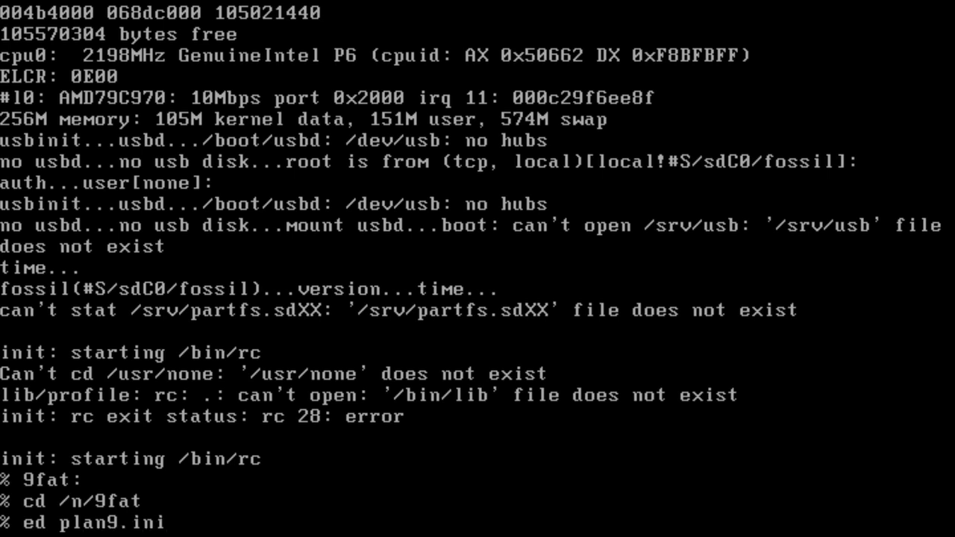
pyautogui.press('Return')
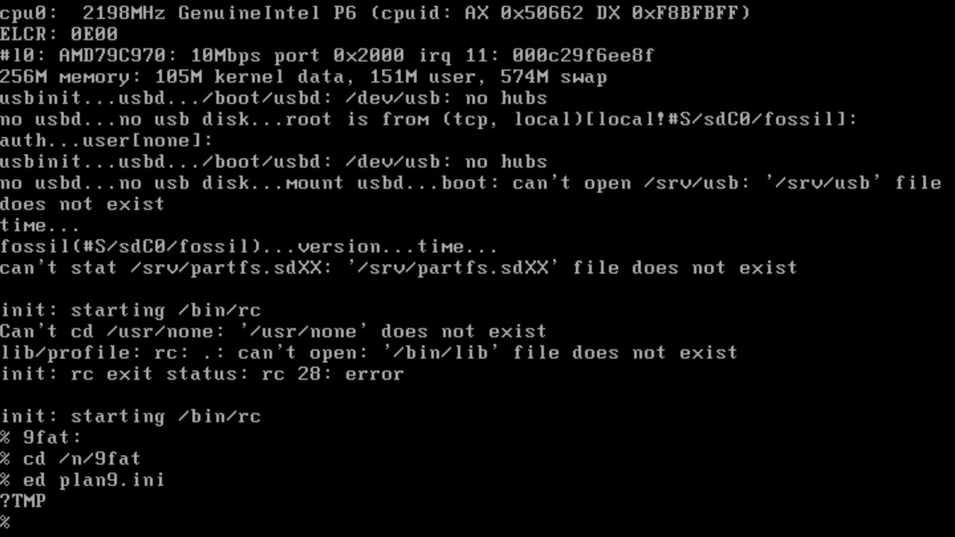
# Return to the root directory and list its contents in long format to check permissions.
pyautogui.write('cd /')
pyautogui.press('Return')
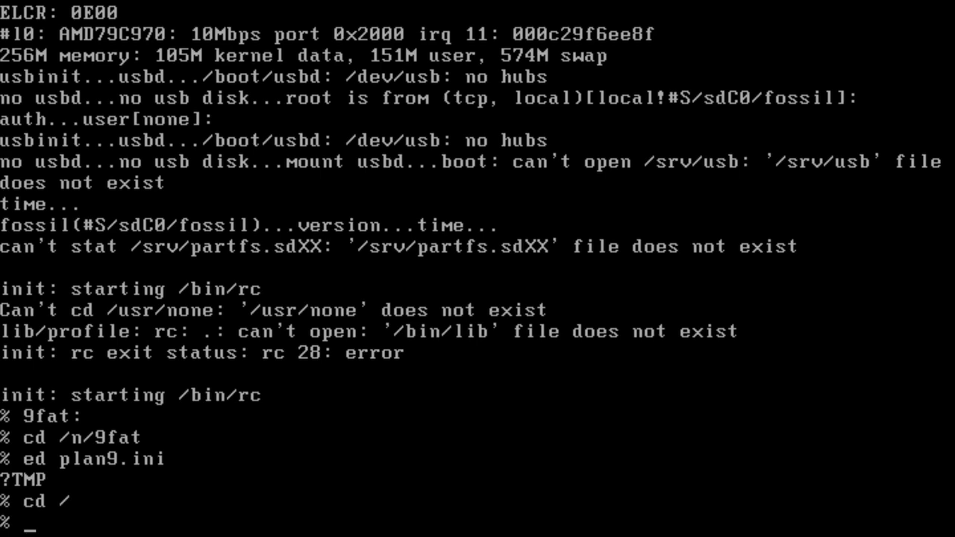
pyautogui.write('ls -l')
pyautogui.press('Return')
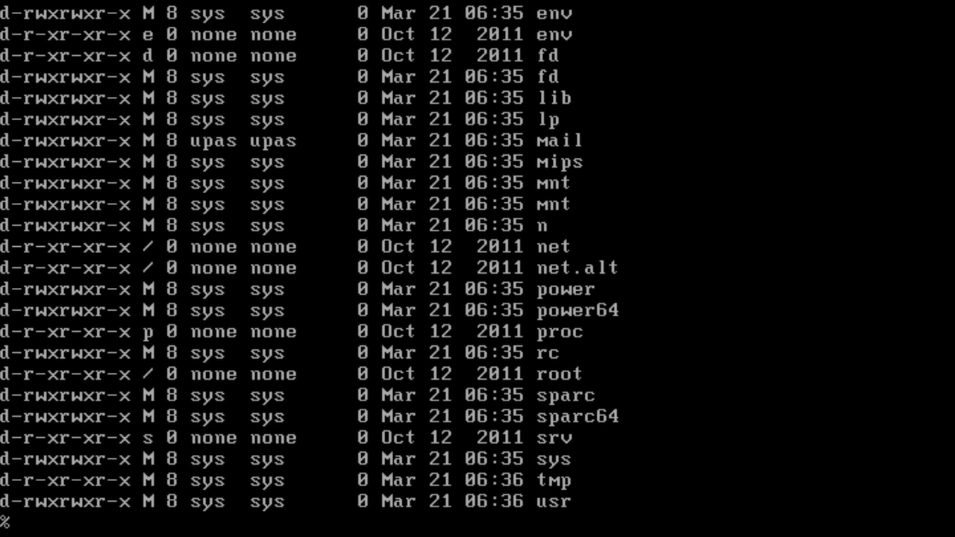
# Try to log in as sys with ip/login and with auth/login, leaving the password blank.
pyautogui.write('ip/login')
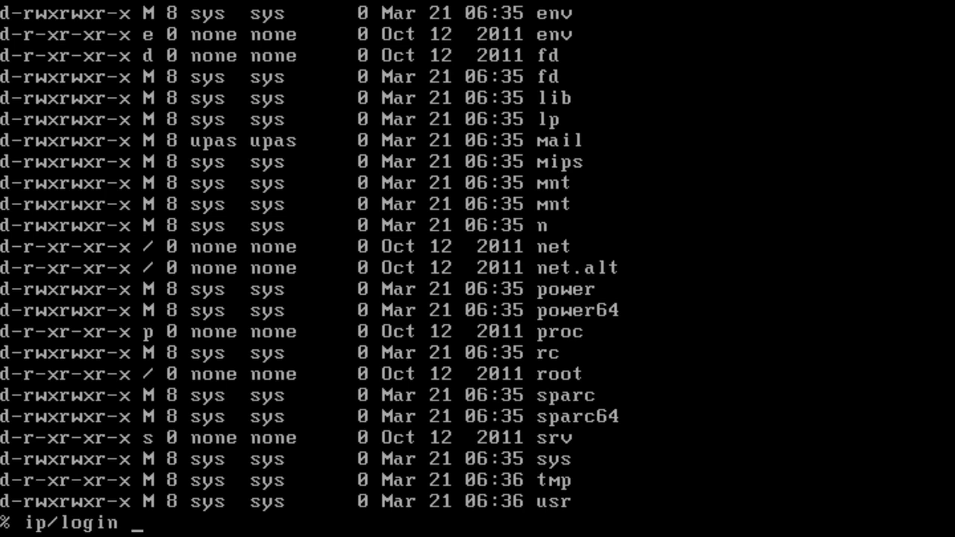
pyautogui.write(' sys')
pyautogui.press('Return')
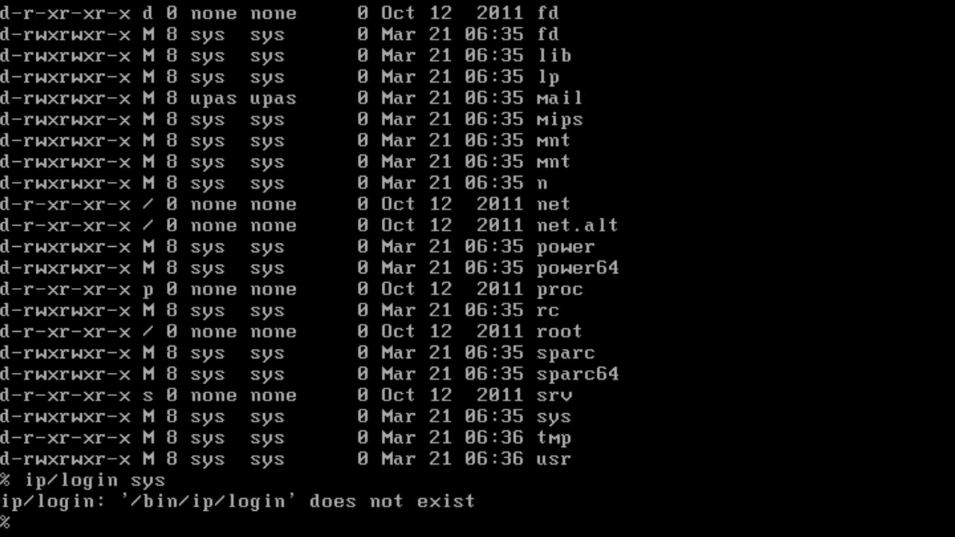
pyautogui.write('auth/login')
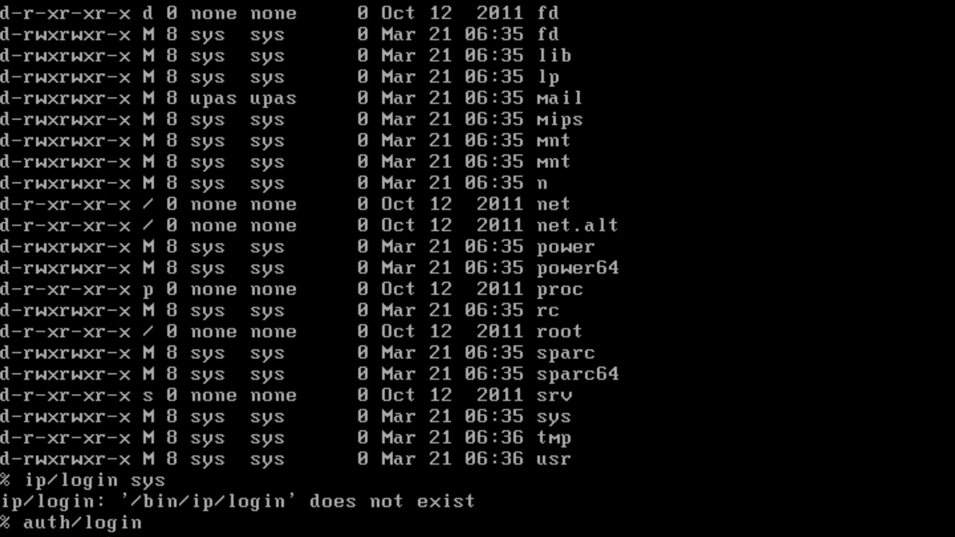
pyautogui.write(' sys')
pyautogui.press('Return')
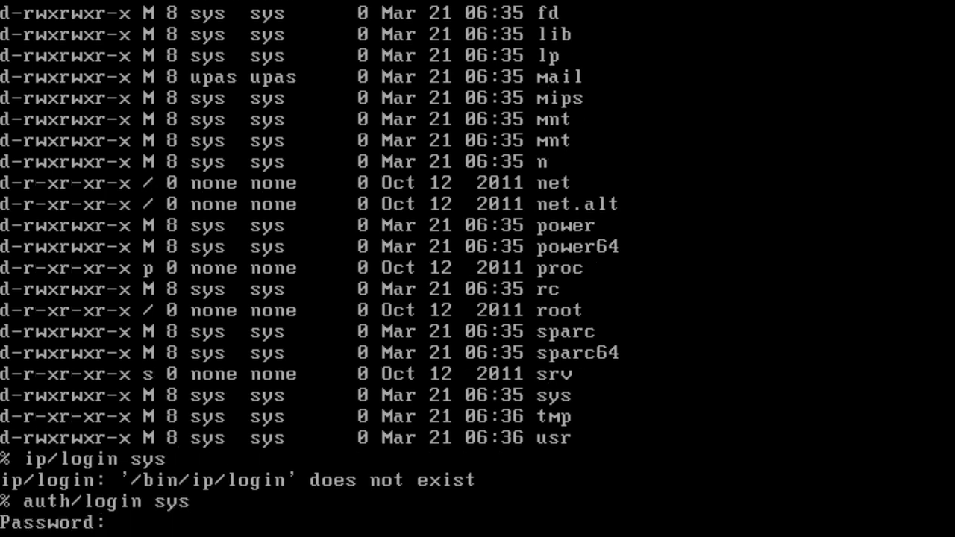
pyautogui.press('Return')
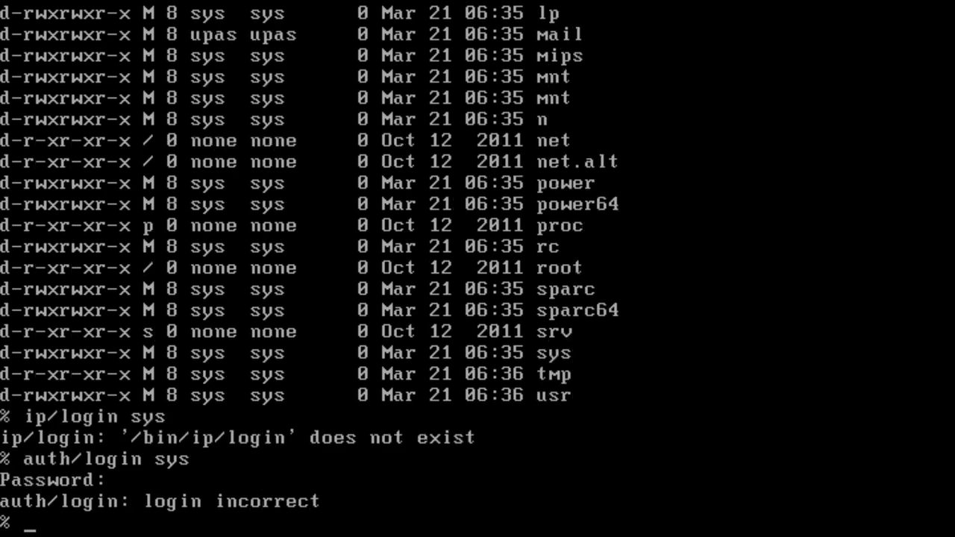
# Try to set the permissions of the tmp directory to 777 with chmod.
pyautogui.write('chmod 777')
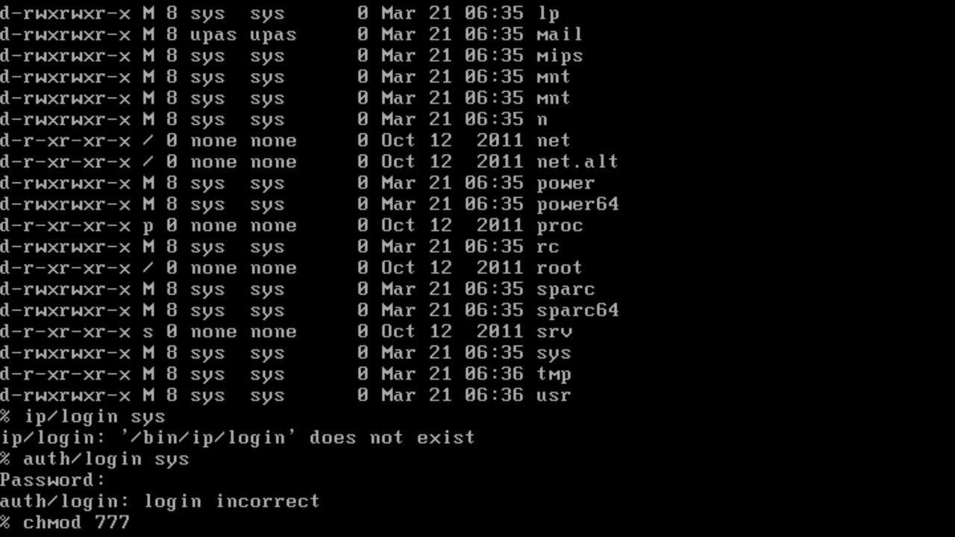
pyautogui.write(' tmp')
pyautogui.press('Return')
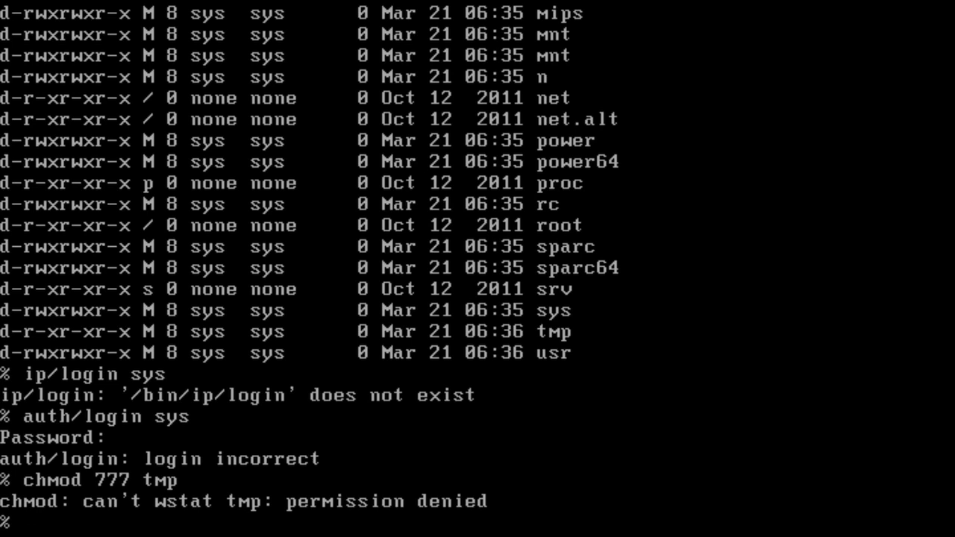
# List the authentication commands in /bin/auth with ls and in columns with lc.
pyautogui.write('ls /bin')
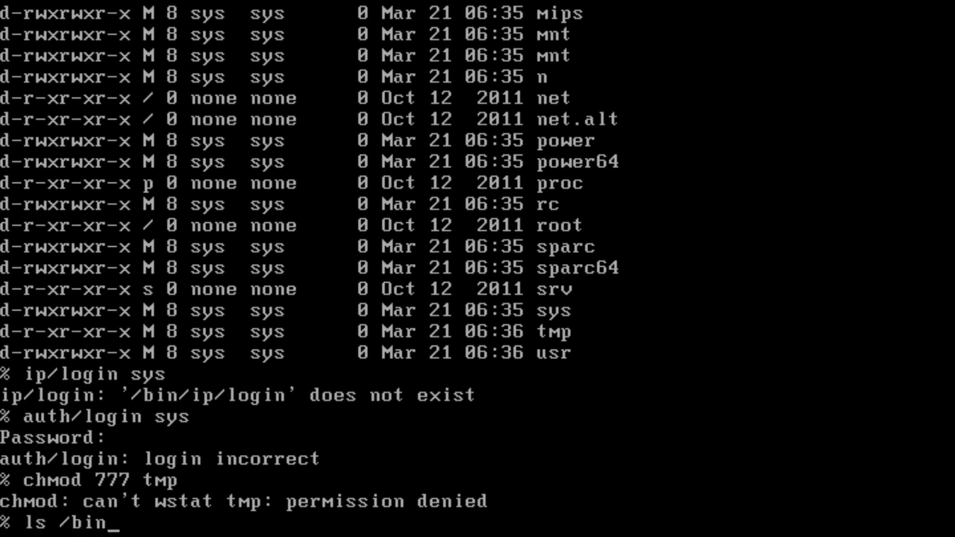
pyautogui.write('/auth')
pyautogui.press('Return')
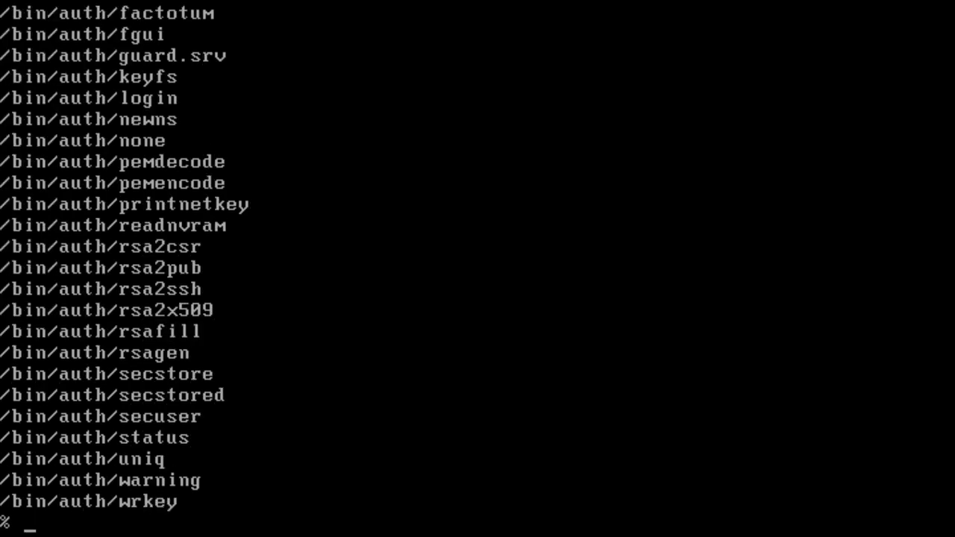
pyautogui.write('lc auth')
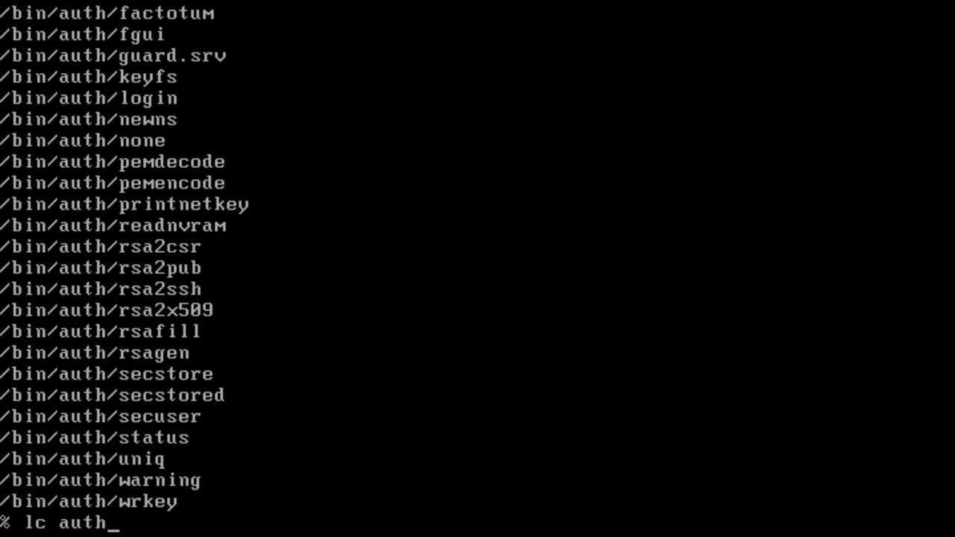
pyautogui.write('/*')
pyautogui.press('Return')
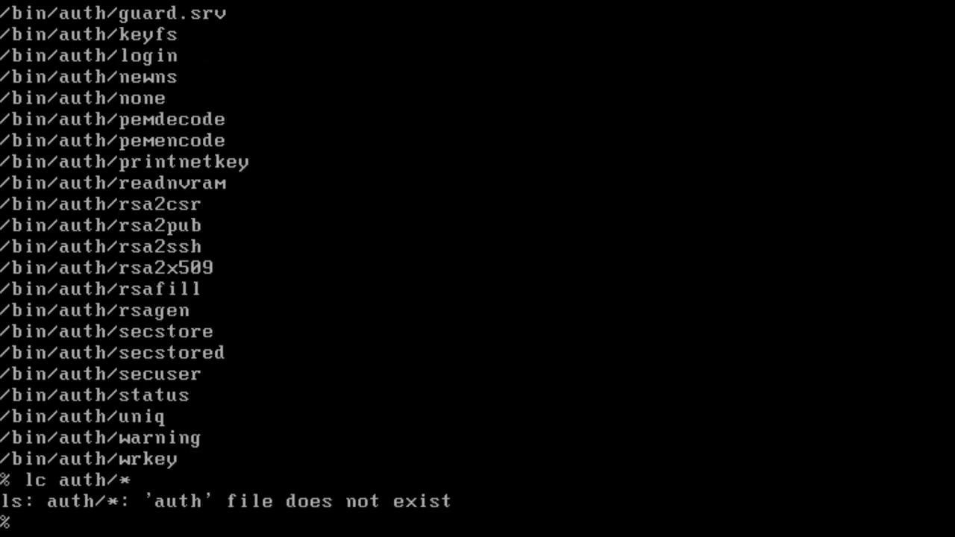
pyautogui.write('lc /bin')
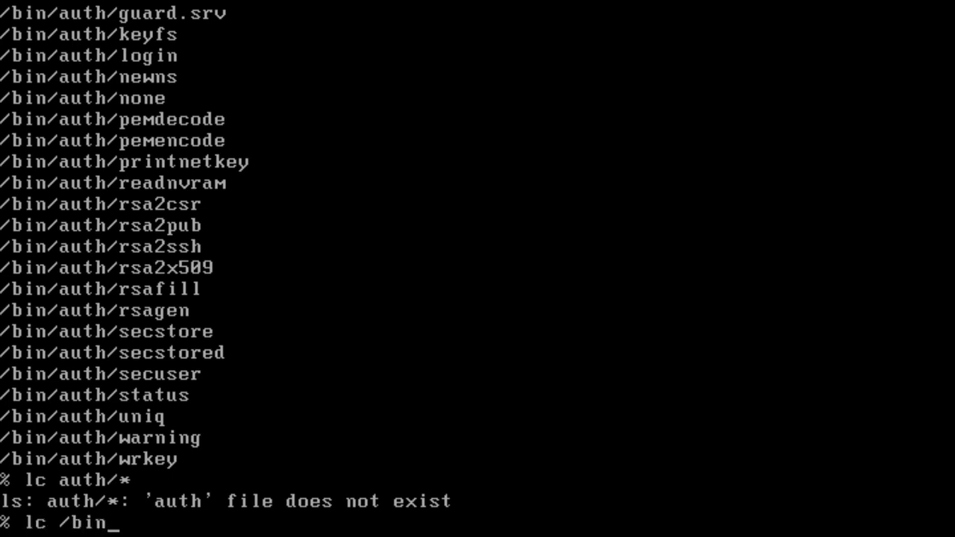
pyautogui.write('/auth')
pyautogui.press('Return')
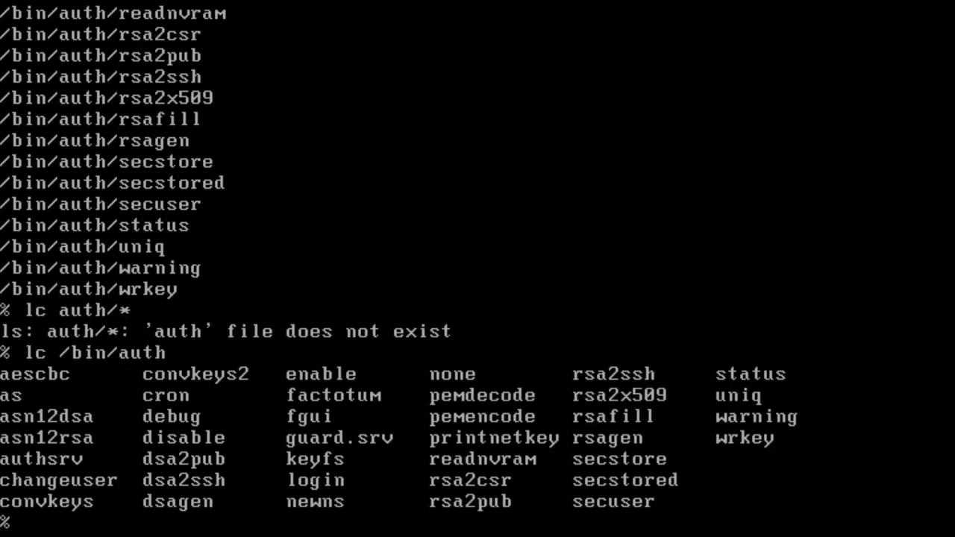
# Start changing the sys account with changeuser sys, trying it both plain and as auth/changeuser.
pyautogui.write('change')
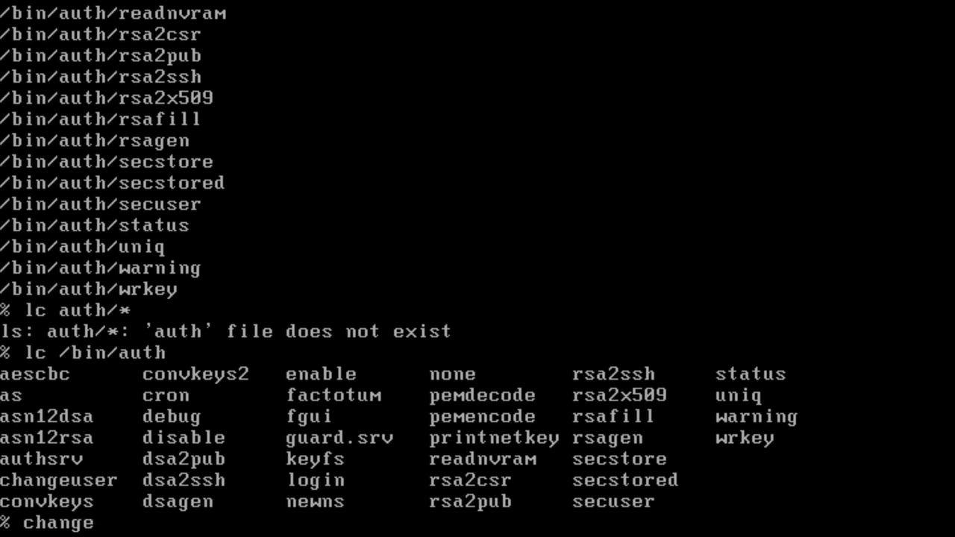
pyautogui.write('user sys')
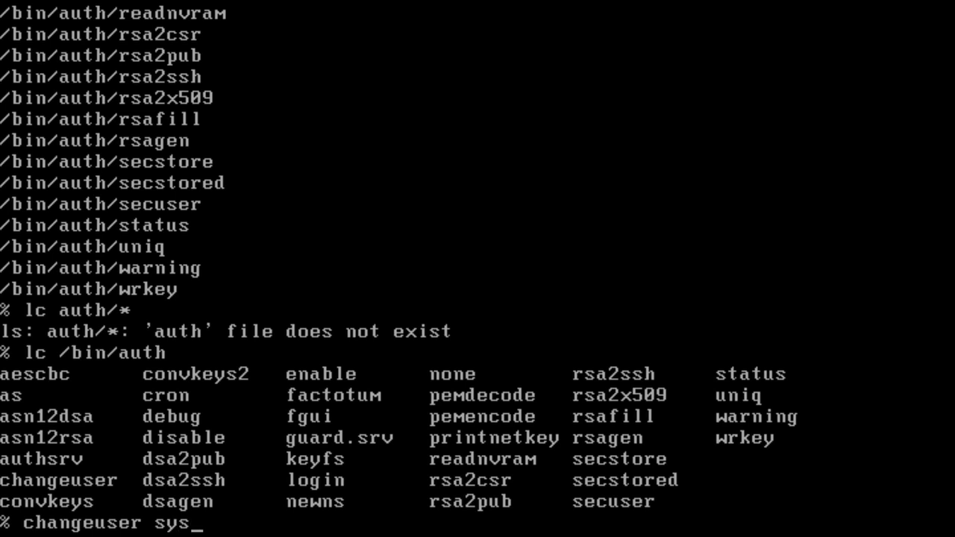
pyautogui.press('Return')
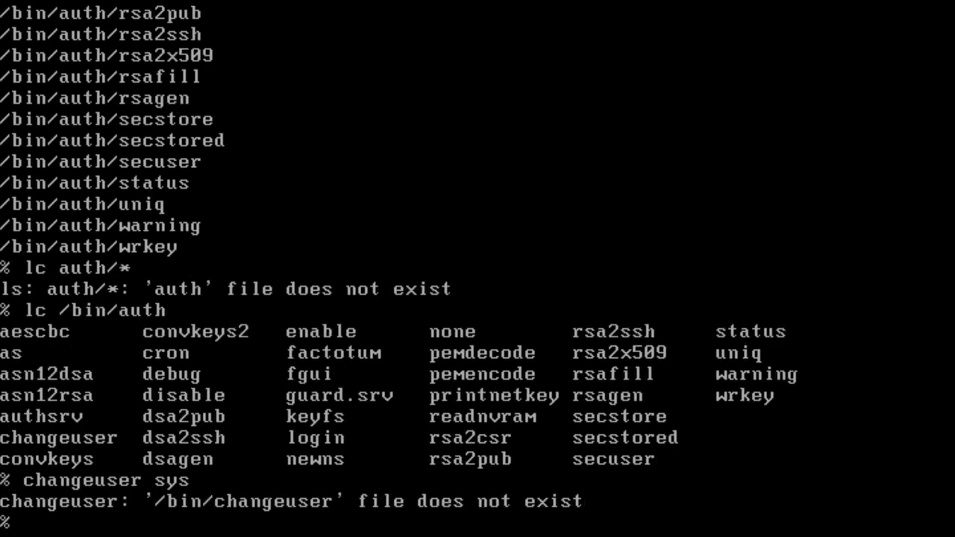
pyautogui.write('auth/change')
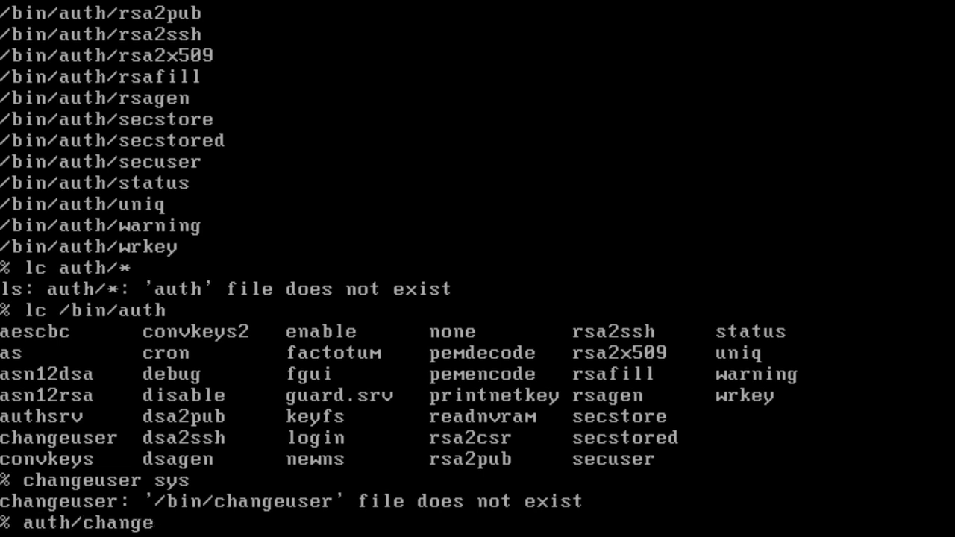
pyautogui.write('user sys')
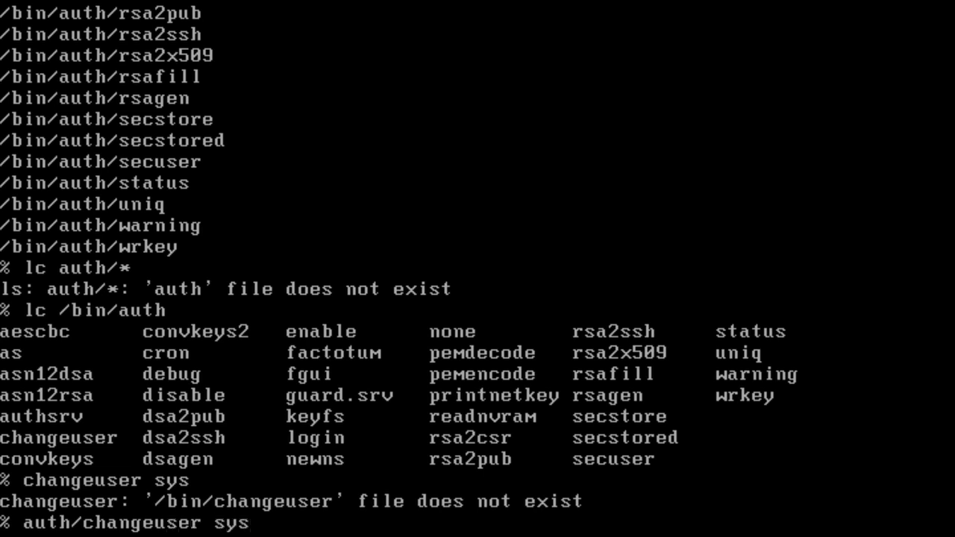
pyautogui.press('Return')
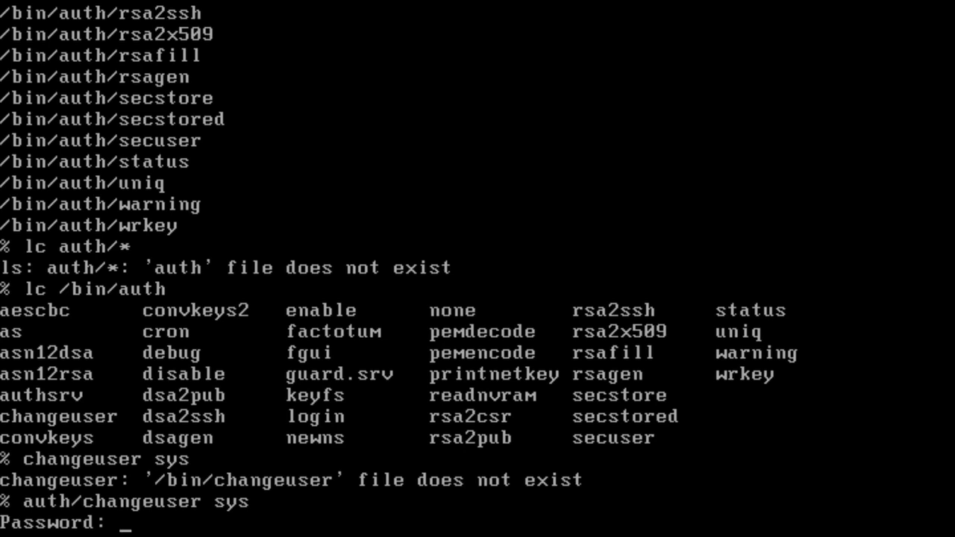
# Try to give sys a new password, entering and confirming it, with no Inferno/POP secret and an expiration date of never.
pyautogui.press('Return')
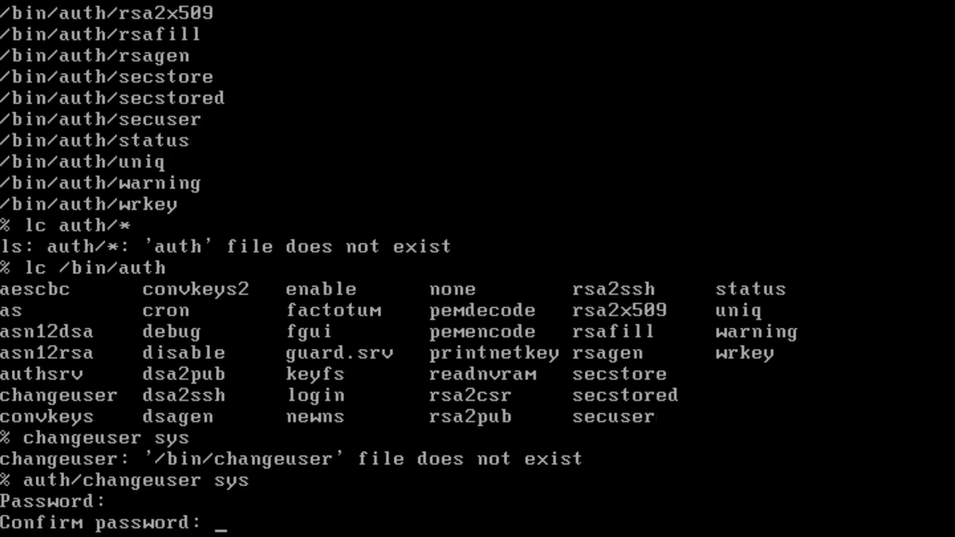
pyautogui.press('Return')
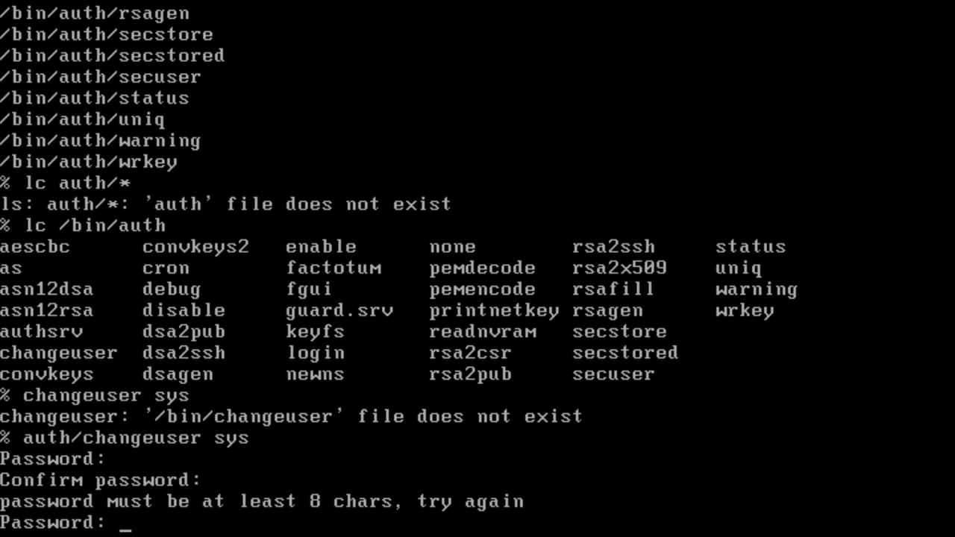
pyautogui.press('Return')
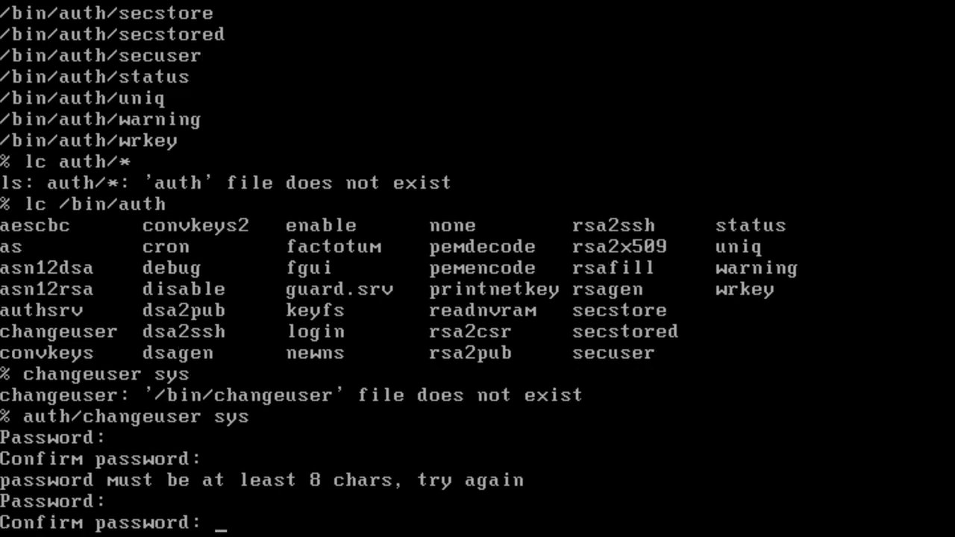
pyautogui.press('Return')
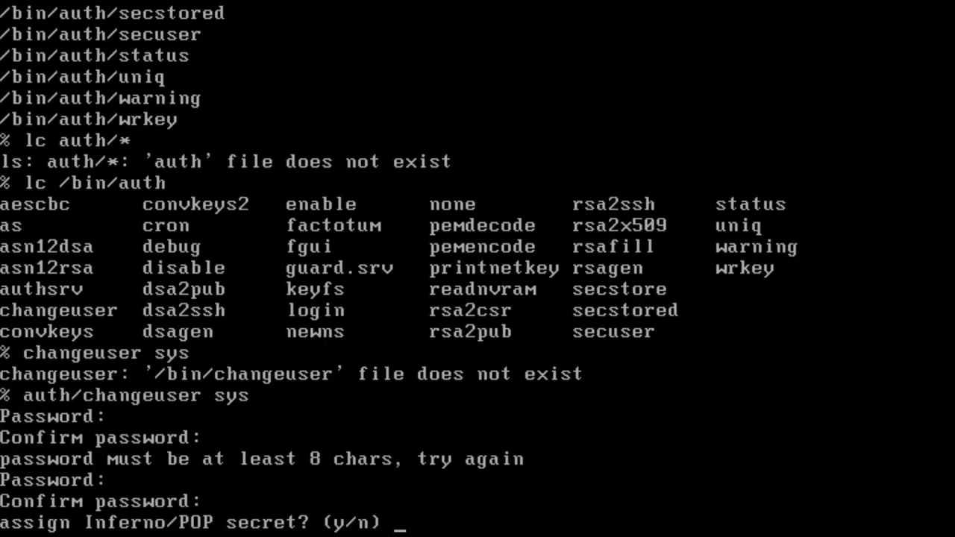
pyautogui.write('n')
pyautogui.press('Return')
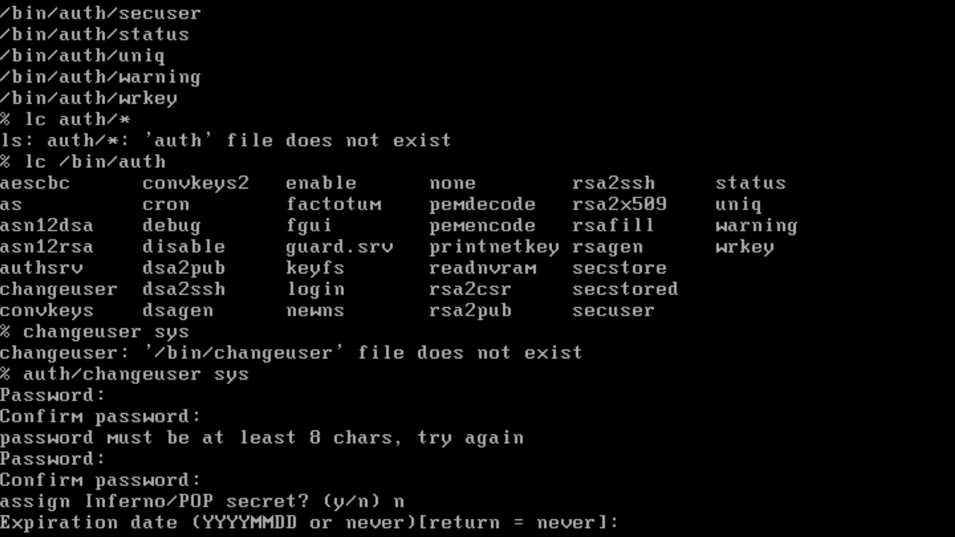
pyautogui.press('Return')
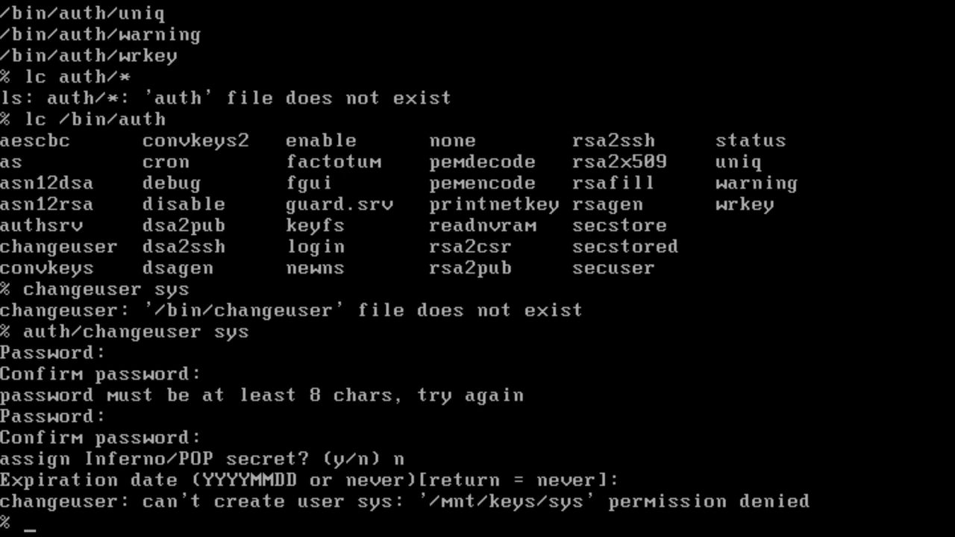
pyautogui.write('change')
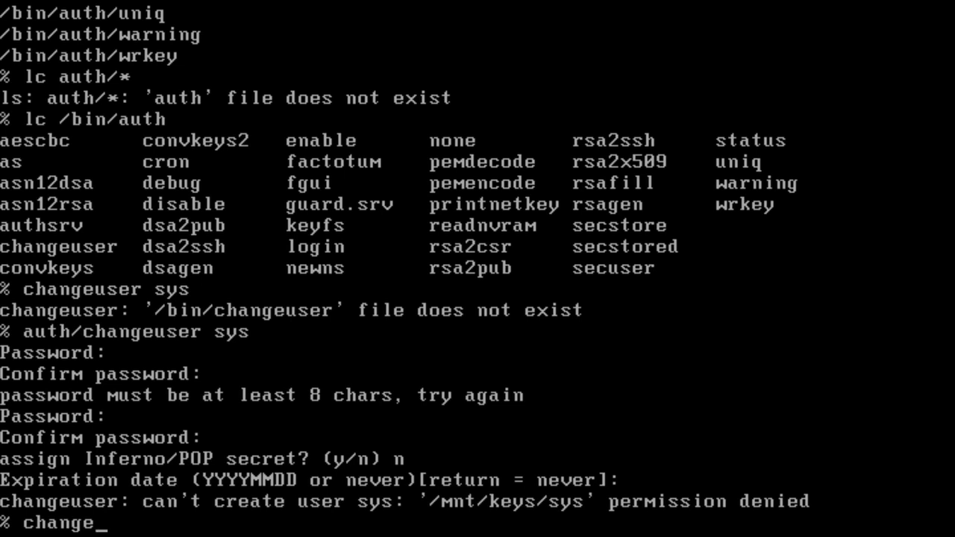
pyautogui.write('user')
pyautogui.press('BackSpace')
pyautogui.press('BackSpace')
pyautogui.press('BackSpace')
pyautogui.press('BackSpace')
pyautogui.press('BackSpace')
pyautogui.press('BackSpace')
pyautogui.press('BackSpace')
pyautogui.press('BackSpace')
pyautogui.press('BackSpace')
pyautogui.press('BackSpace')
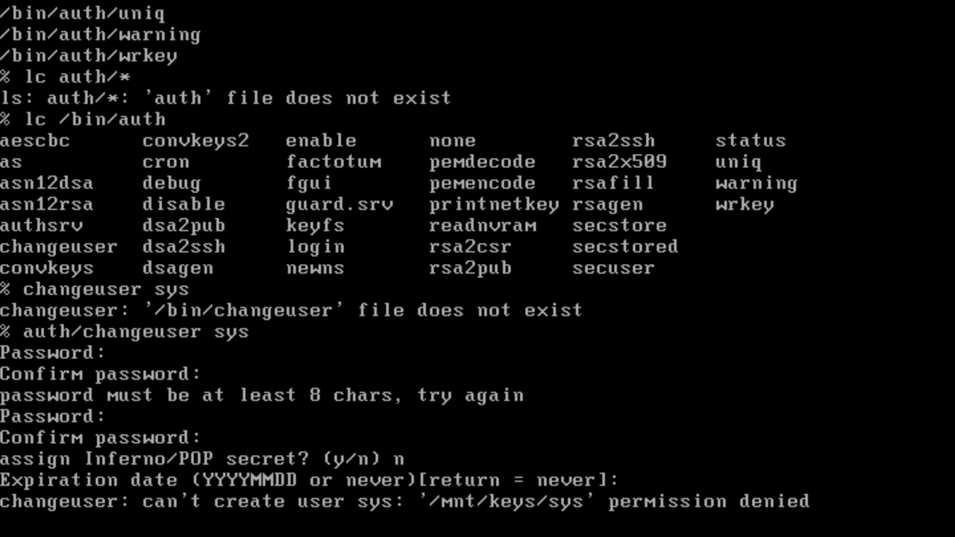
pyautogui.press('Return')
# Try to create the personal user with auth/changeuser, entering and confirming a password, with no Inferno/POP secret and no expiration.
pyautogui.write('auth/')
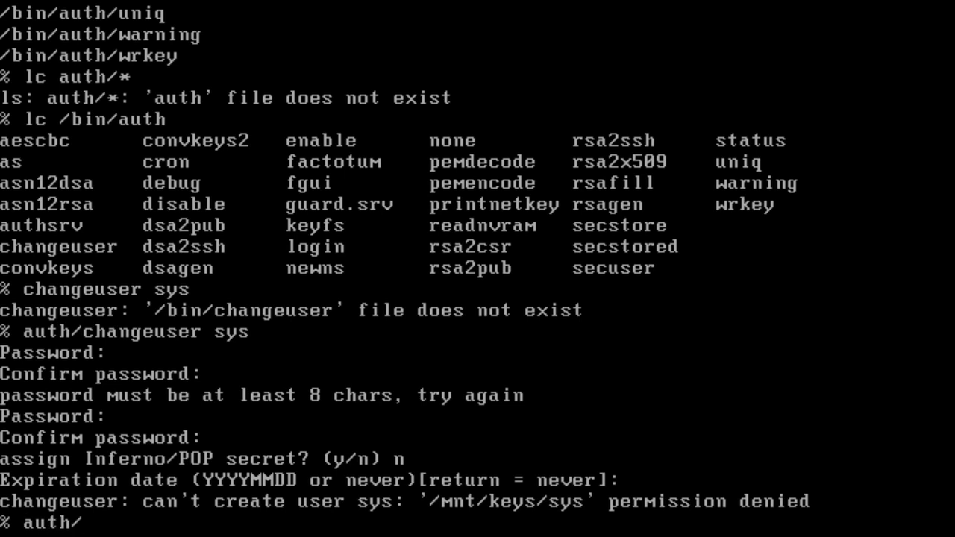
pyautogui.write('change')
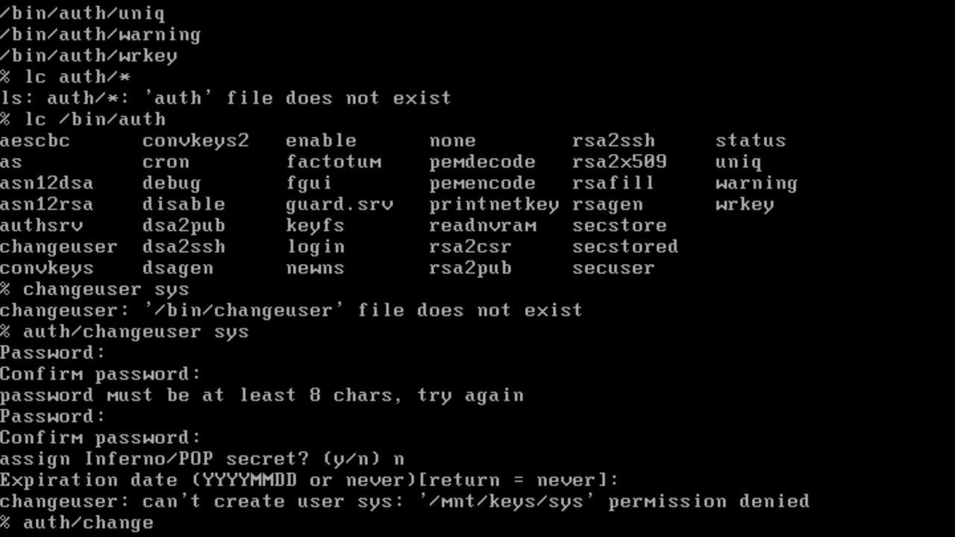
pyautogui.write('user otto')
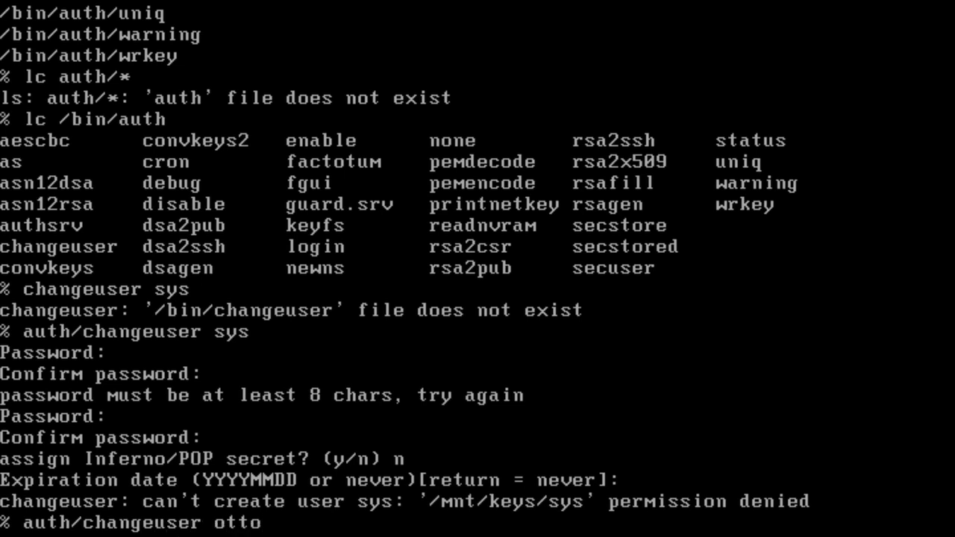
pyautogui.press('Return')
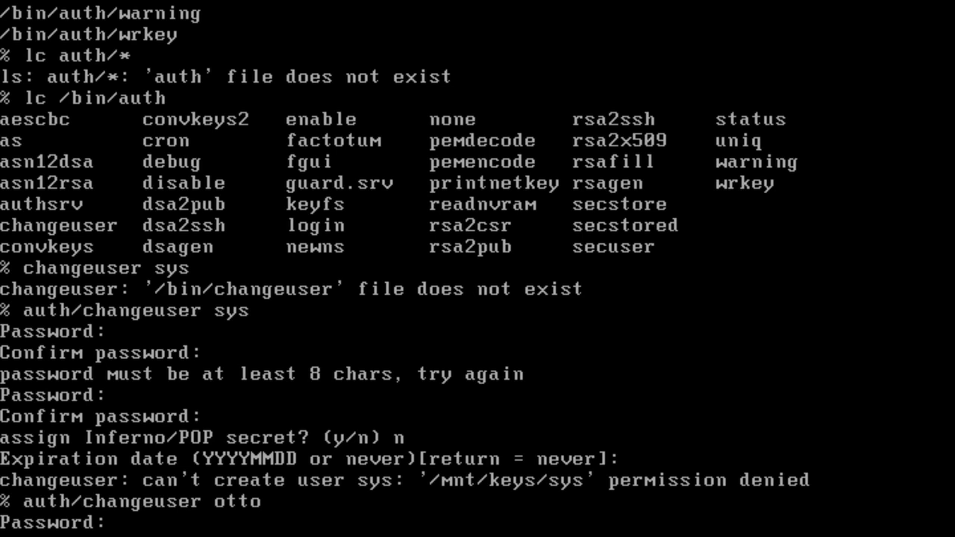
pyautogui.press('Return')
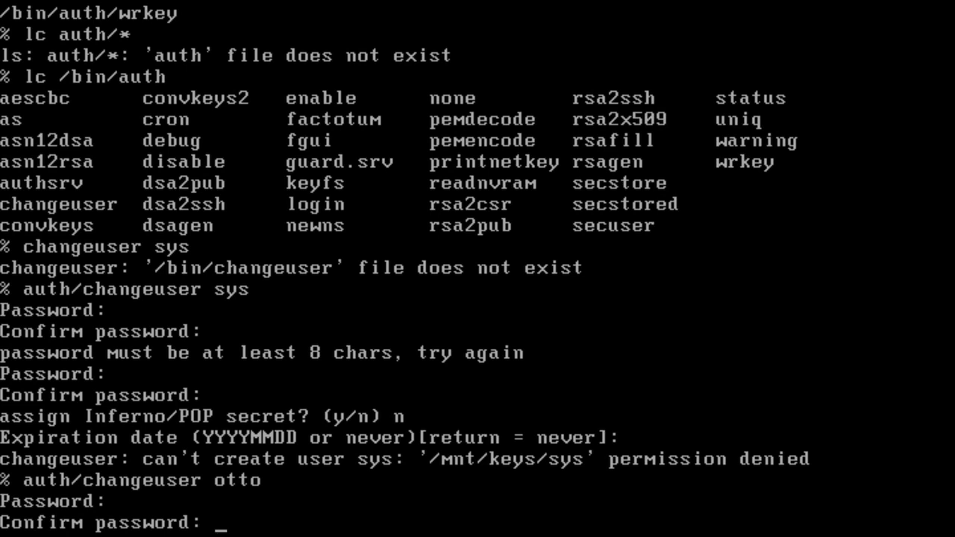
pyautogui.press('Return')
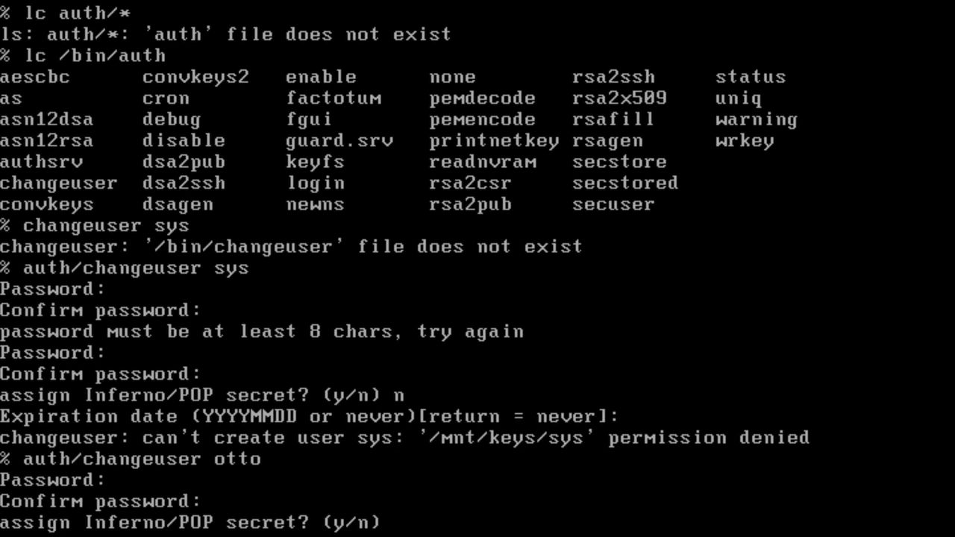
pyautogui.write('n')
pyautogui.press('Return')
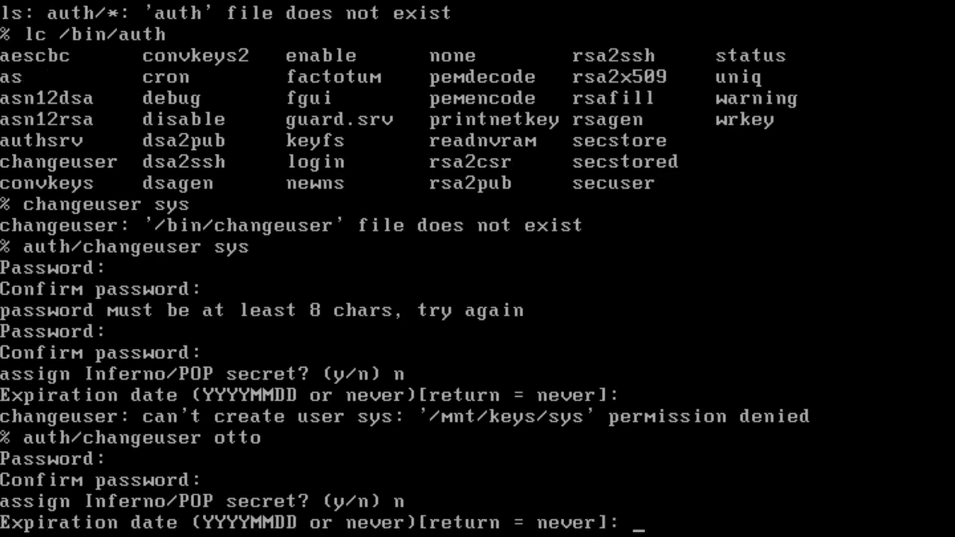
pyautogui.press('Return')
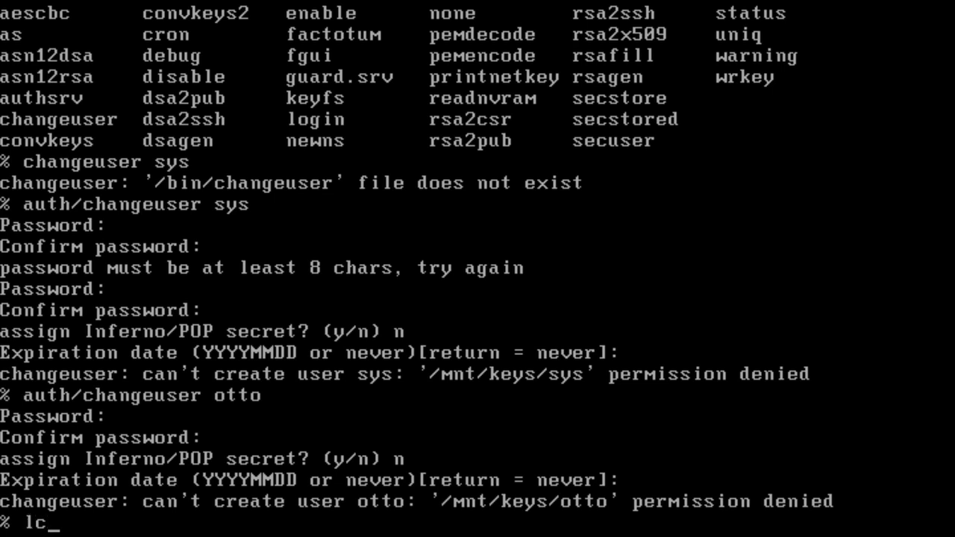
# List /bin/auth in columns and try newns and auth/newns with the personal user name.
pyautogui.write('/bin/auth')
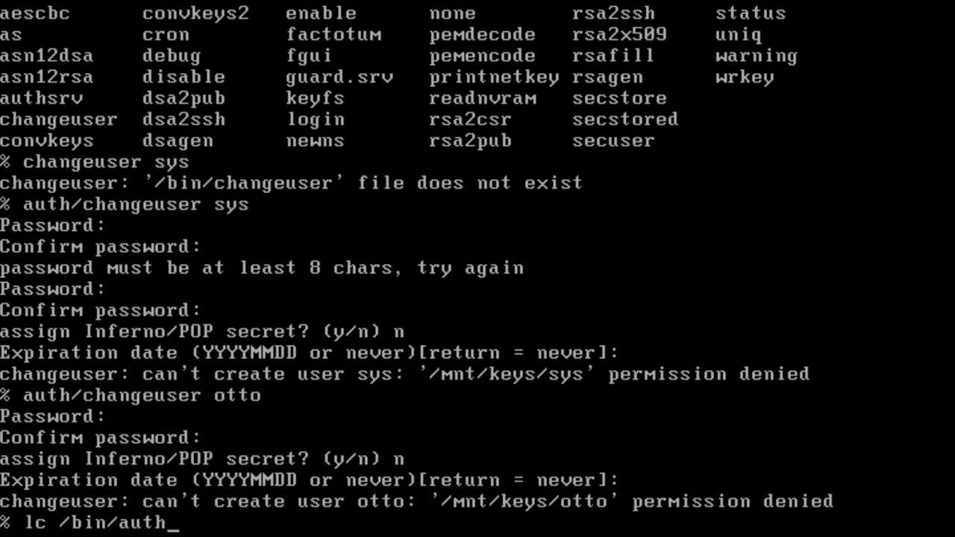
pyautogui.press('Return')
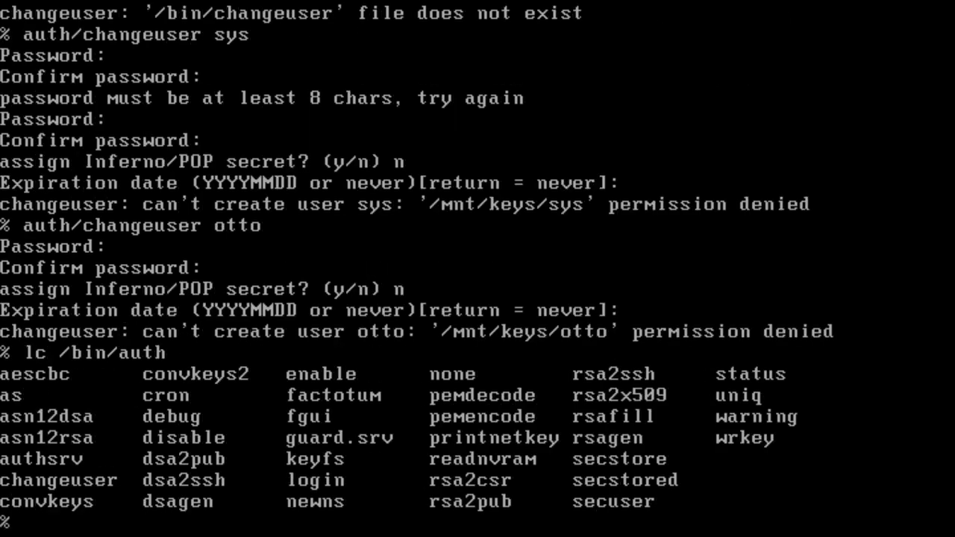
pyautogui.write('newns ')
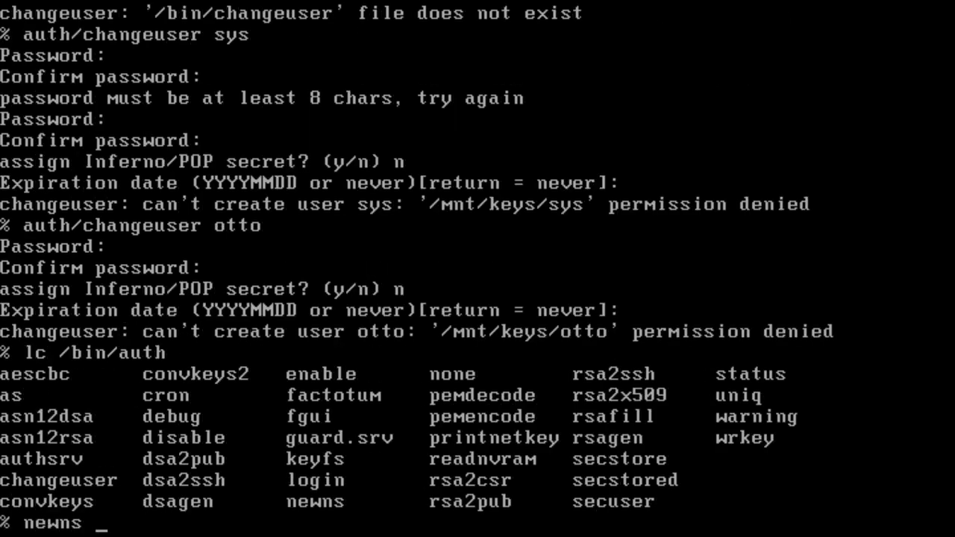
pyautogui.write('otto')
pyautogui.press('Return')
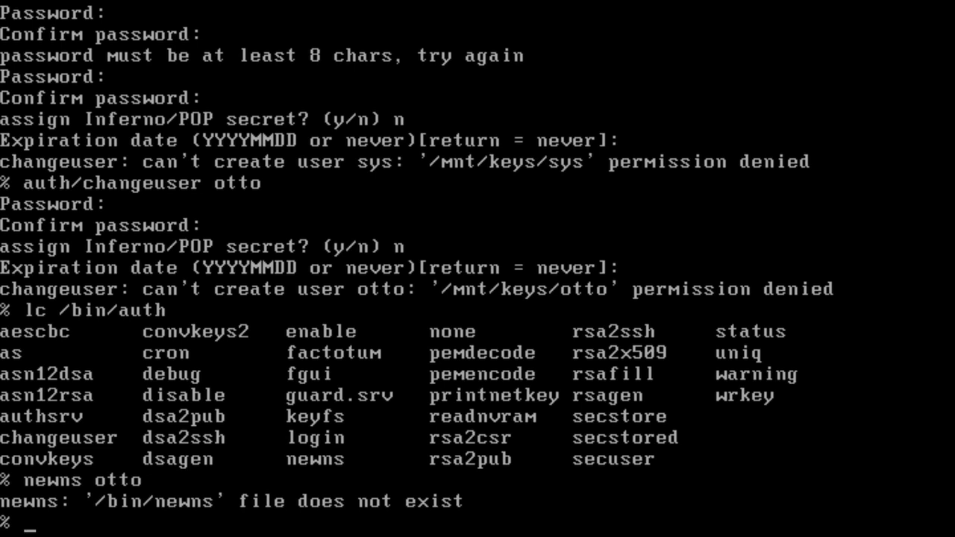
pyautogui.write('auth/newns')
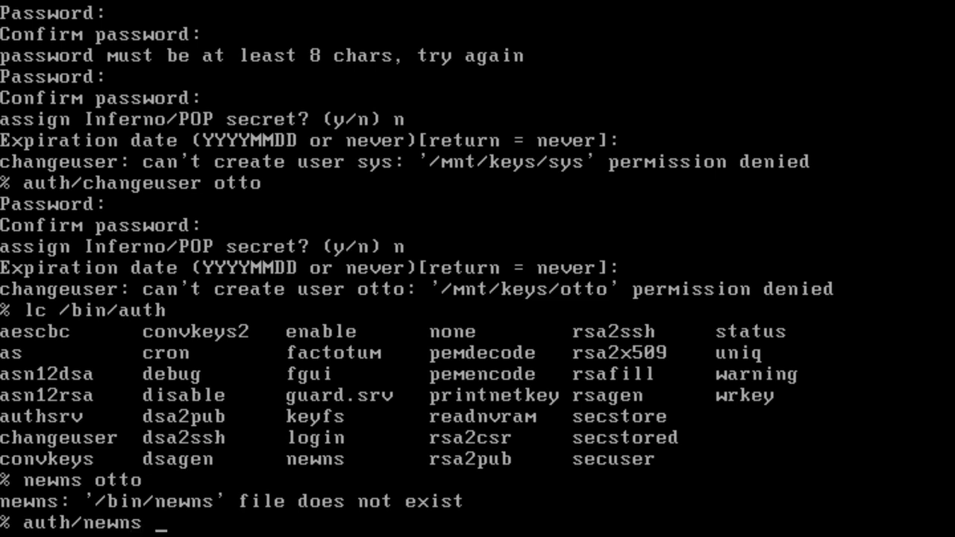
pyautogui.write(' otto')
pyautogui.press('Return')
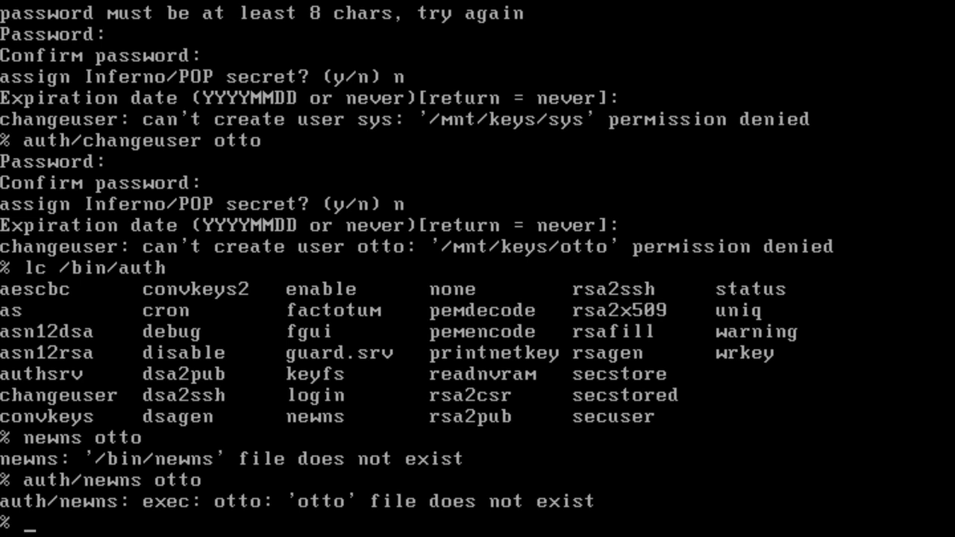
# Run auth/newns without arguments and check the current user with who.
pyautogui.write('auth/news')
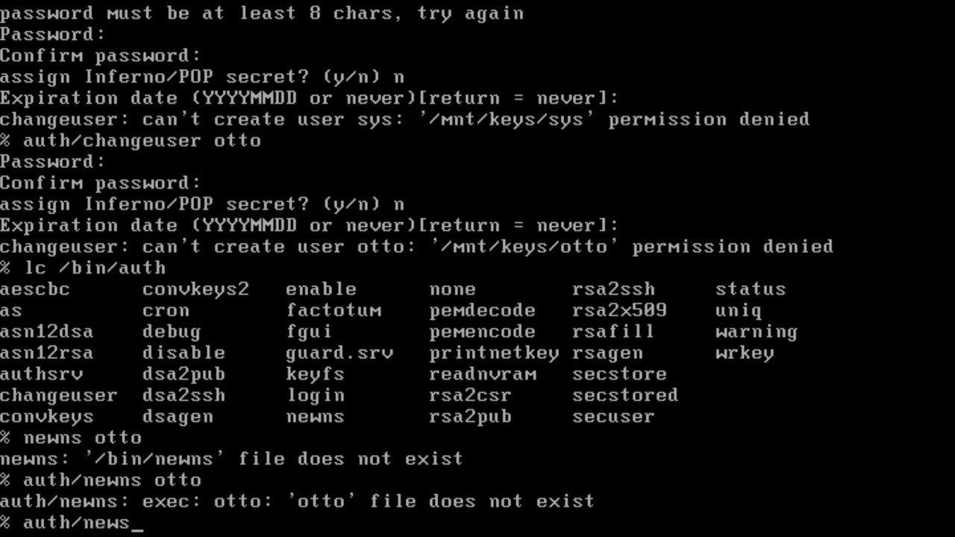
pyautogui.press('BackSpace')
pyautogui.write('ns')
pyautogui.press('Return')
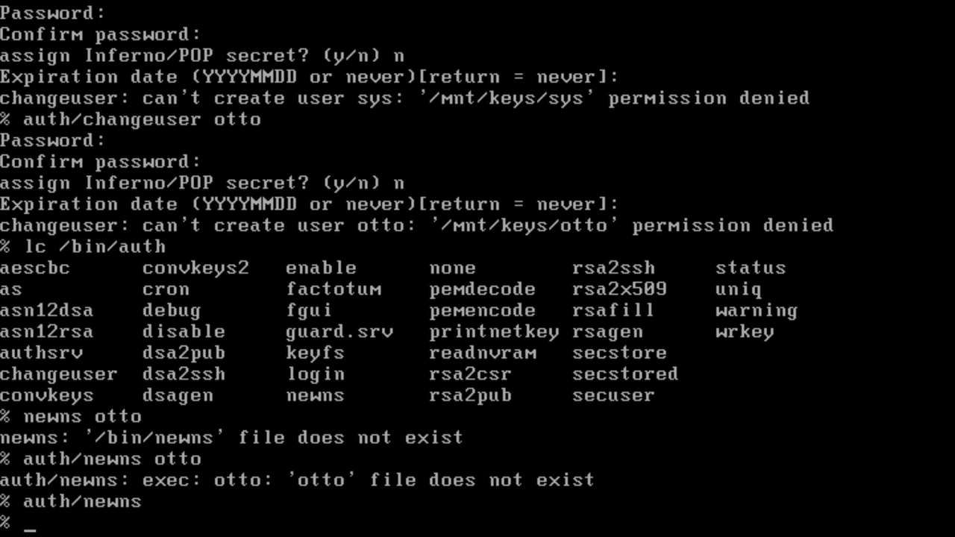
pyautogui.write('who')
pyautogui.press('Return')
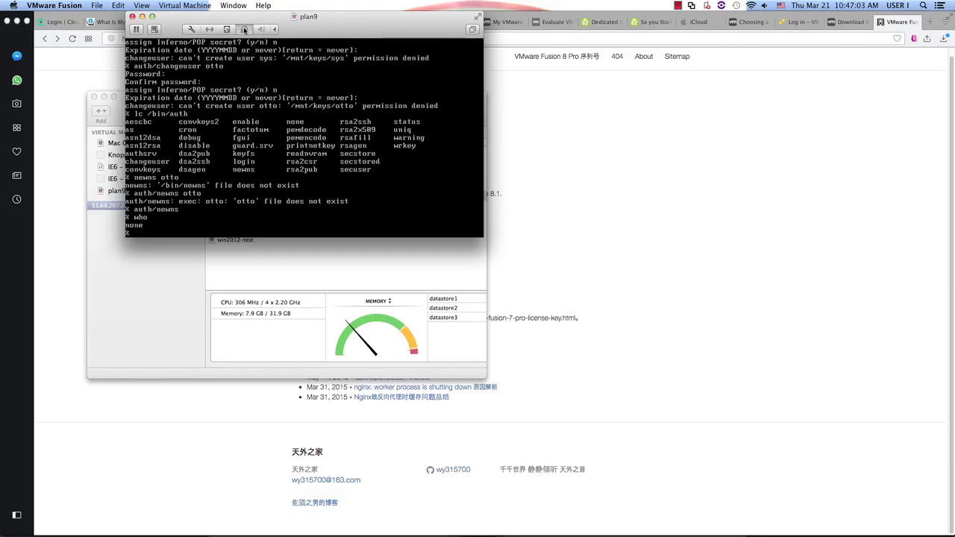
# Connect the plan9.iso CD to the virtual machine, restart it and choose to install Plan 9 from the CD.
pyautogui.click(244, 30)
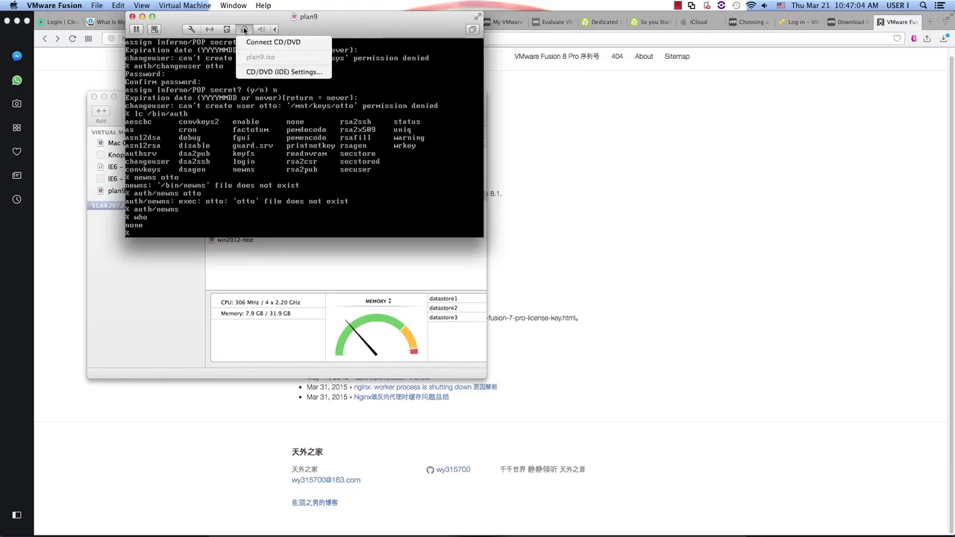
pyautogui.click(247, 42)
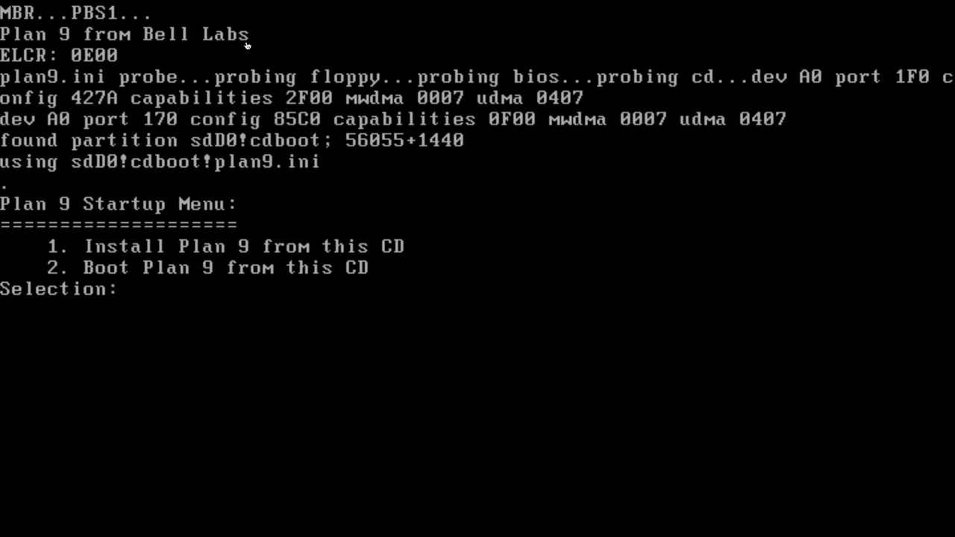
pyautogui.write('1')
pyautogui.press('Return')
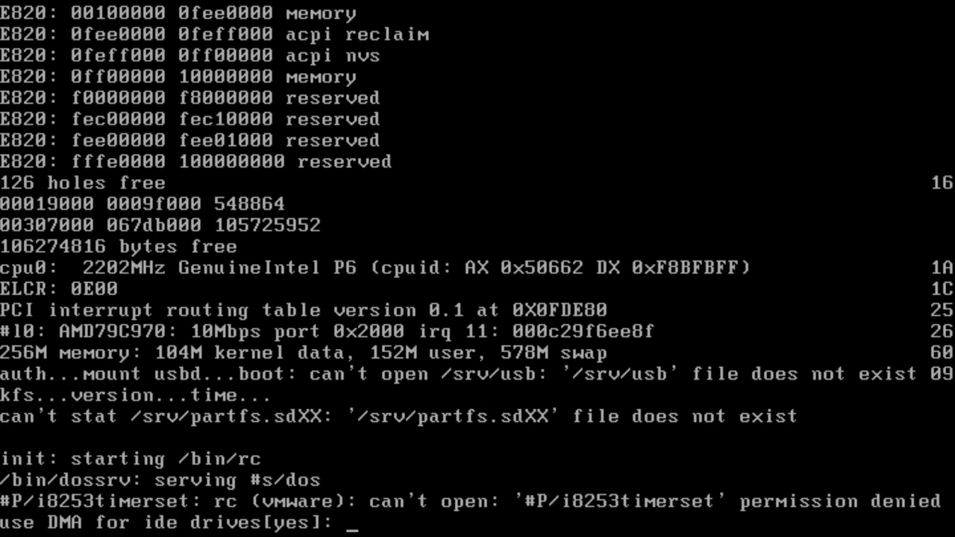
# Accept the default DMA and ps2 mouse settings, then set the VGA size to 1280x768x32 and the monitor to cinema.
pyautogui.press('Return')
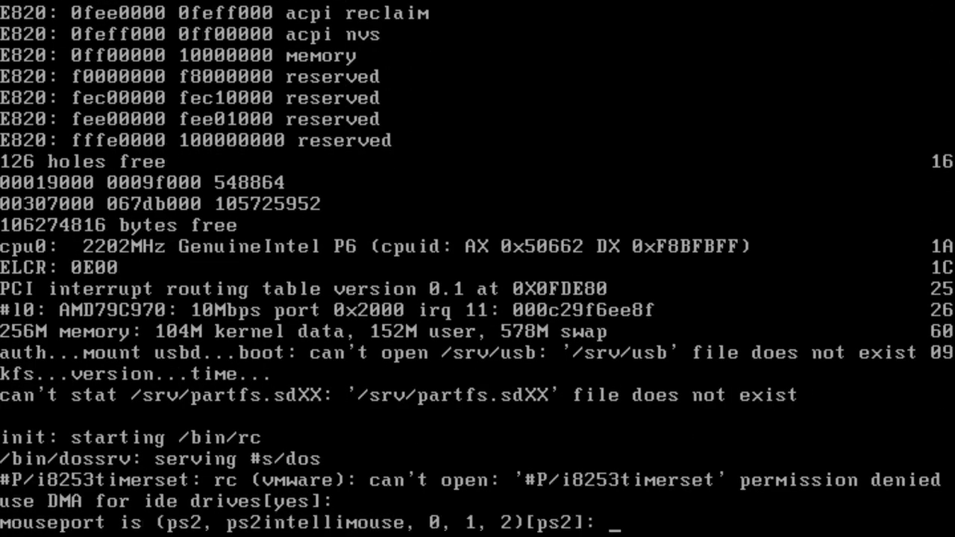
pyautogui.press('Return')
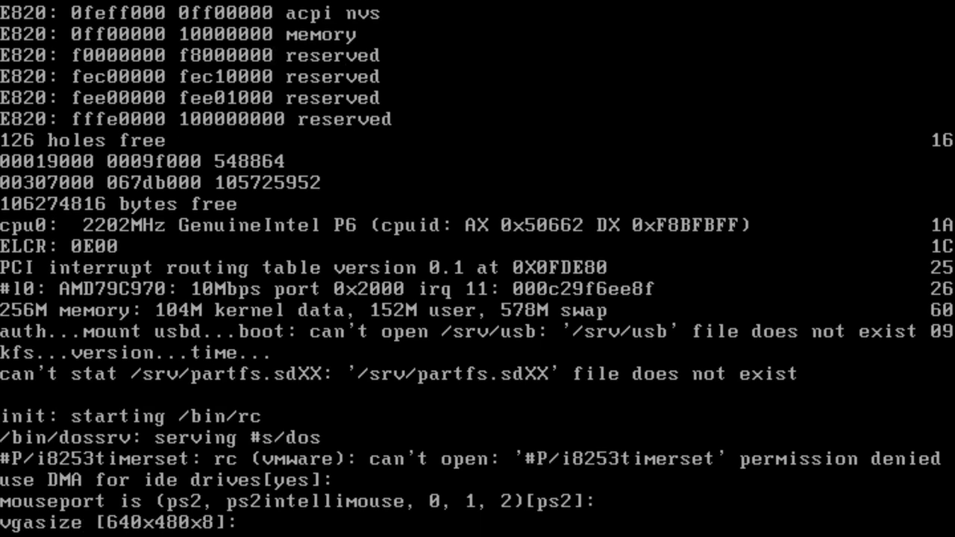
pyautogui.write('1280')
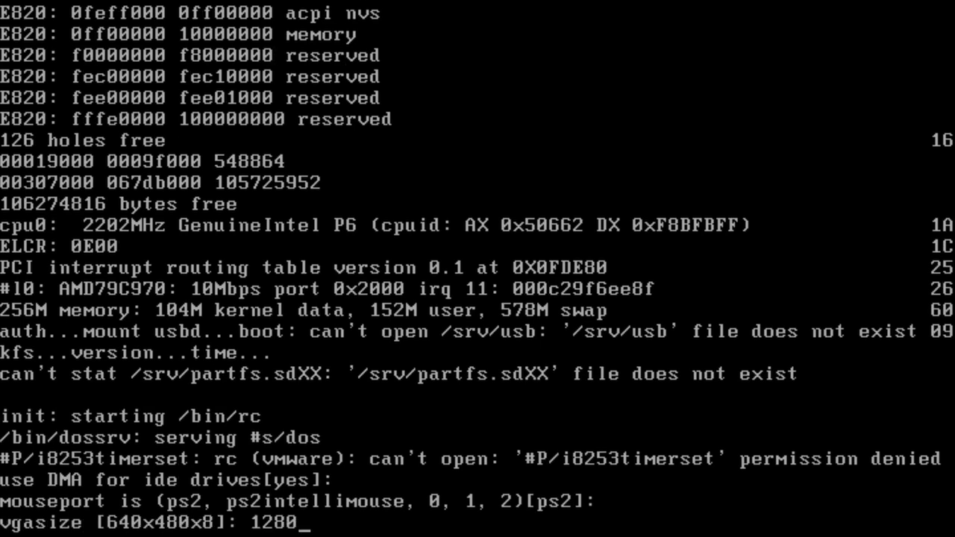
pyautogui.write('x768')
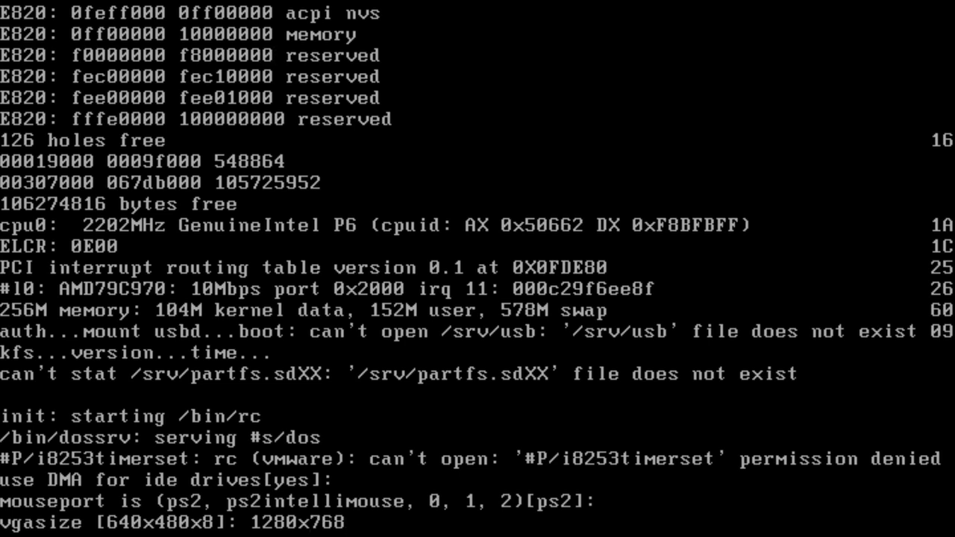
pyautogui.write('x32')
pyautogui.press('Return')
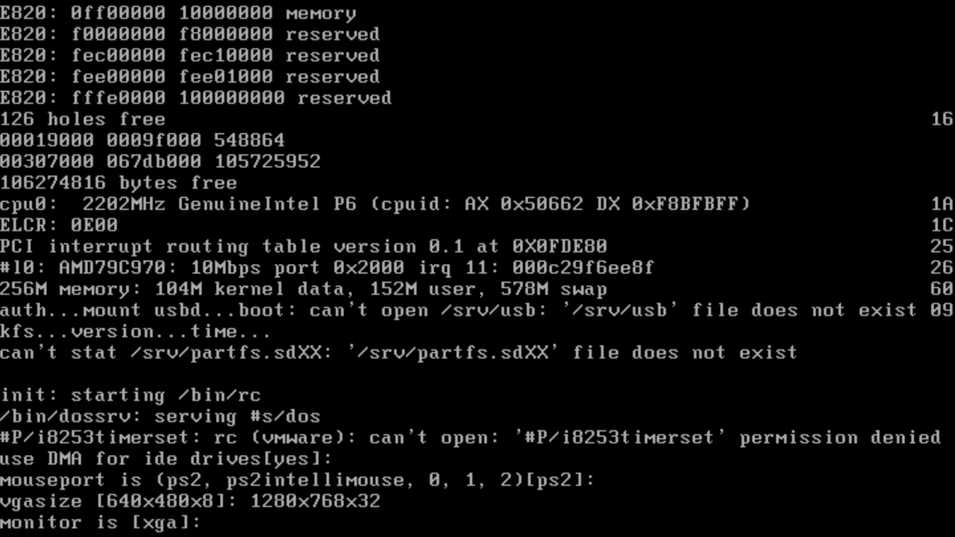
pyautogui.write('cinema')
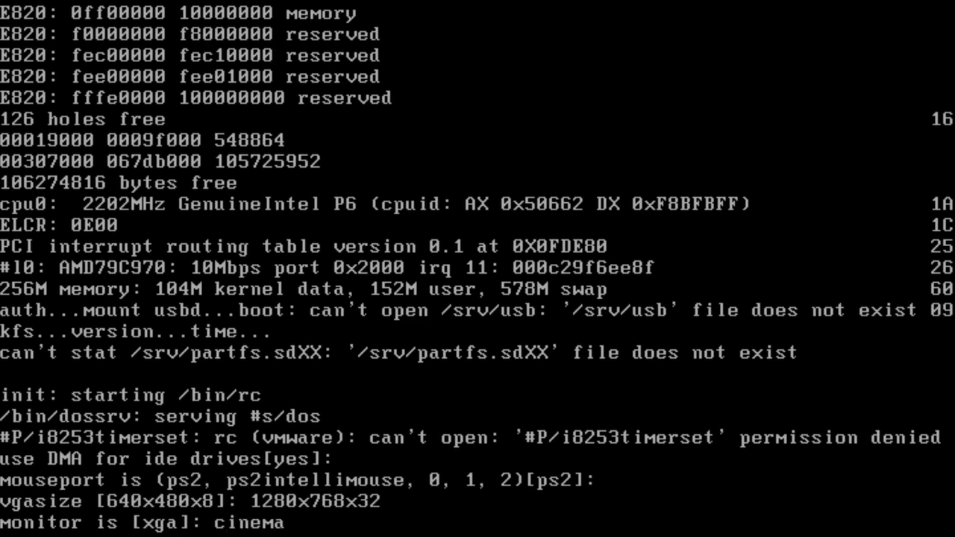
pyautogui.press('Return')
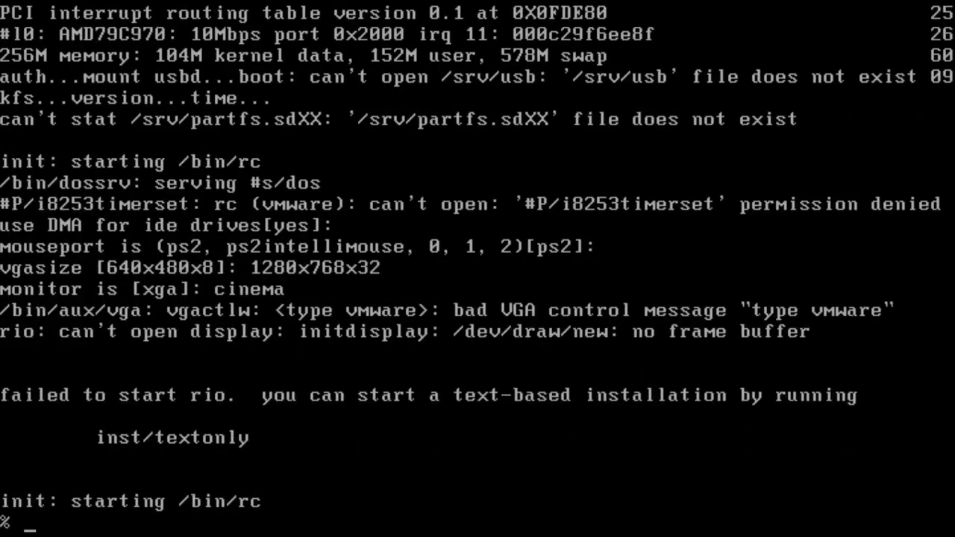
# Start the text-based installation with inst/textonly and configure the default fossil file system.
pyautogui.write('inst/text')
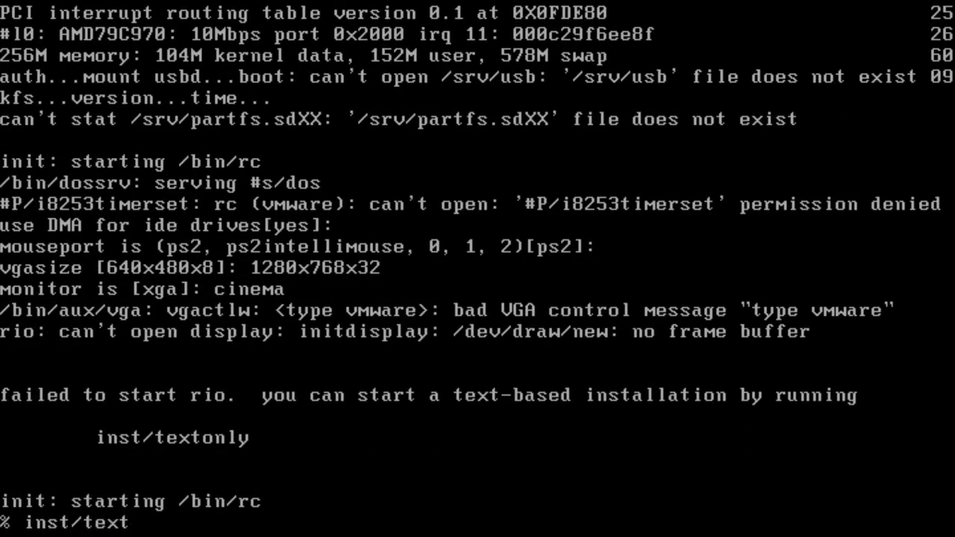
pyautogui.write('only')
pyautogui.press('Return')
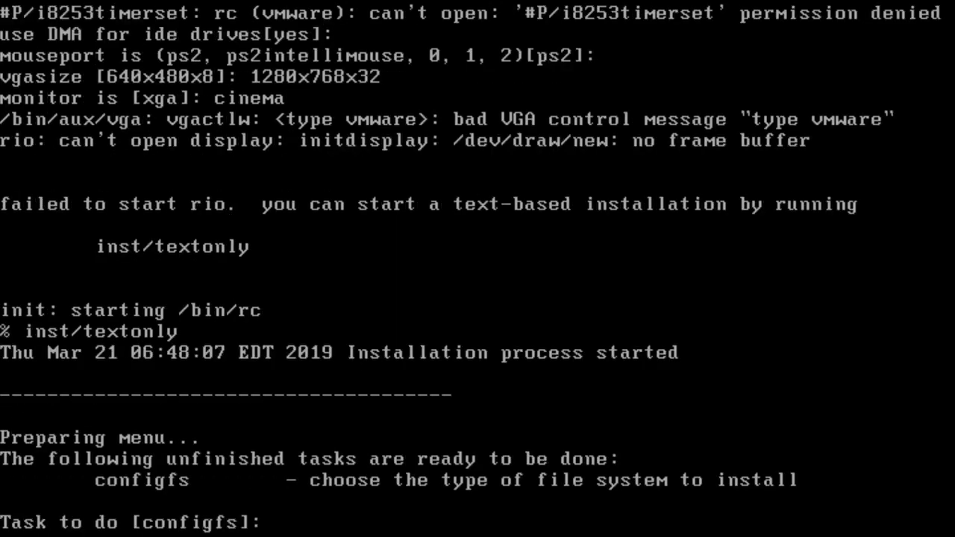
pyautogui.press('Return')
pyautogui.press('Return')
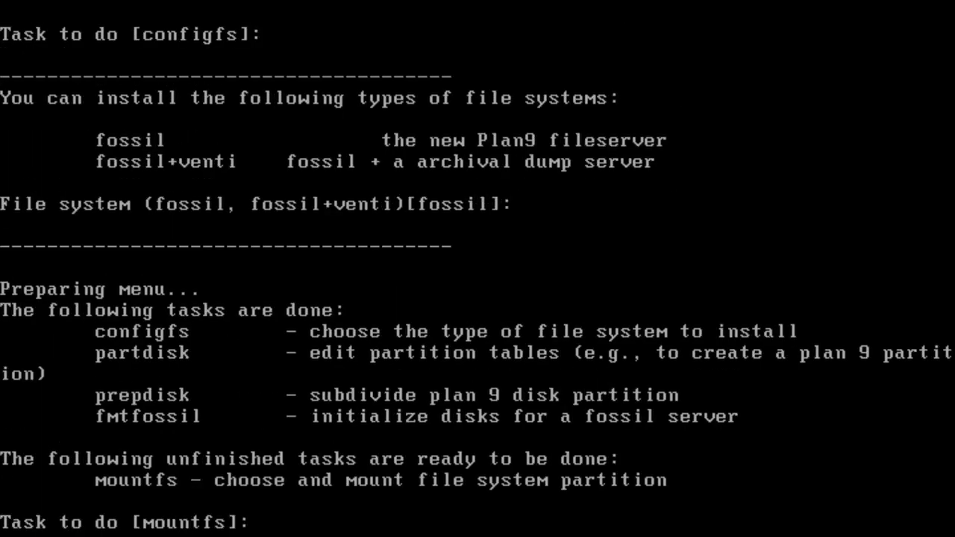
# Mount /dev/sdC0/fossil as the installation file system and set the distribution source to local.
pyautogui.press('Return')
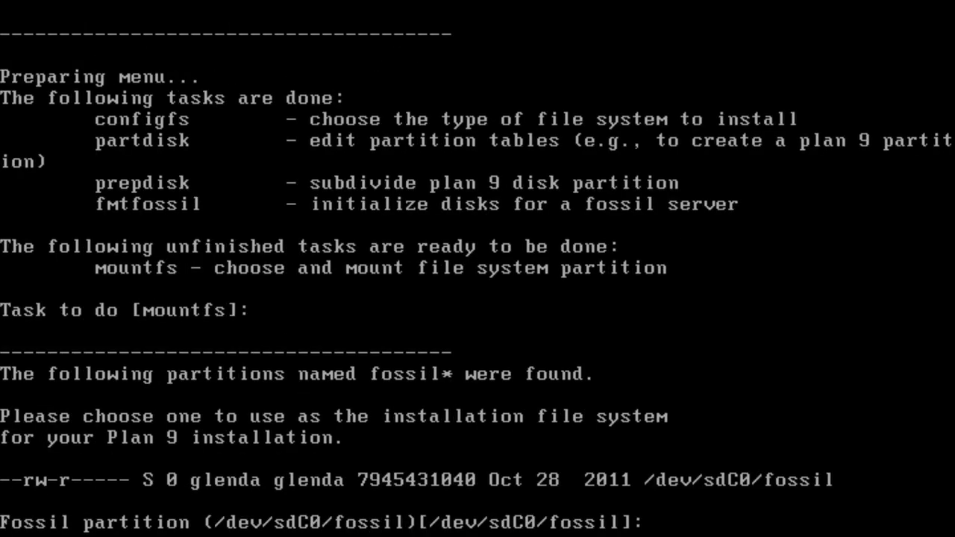
pyautogui.press('Return')
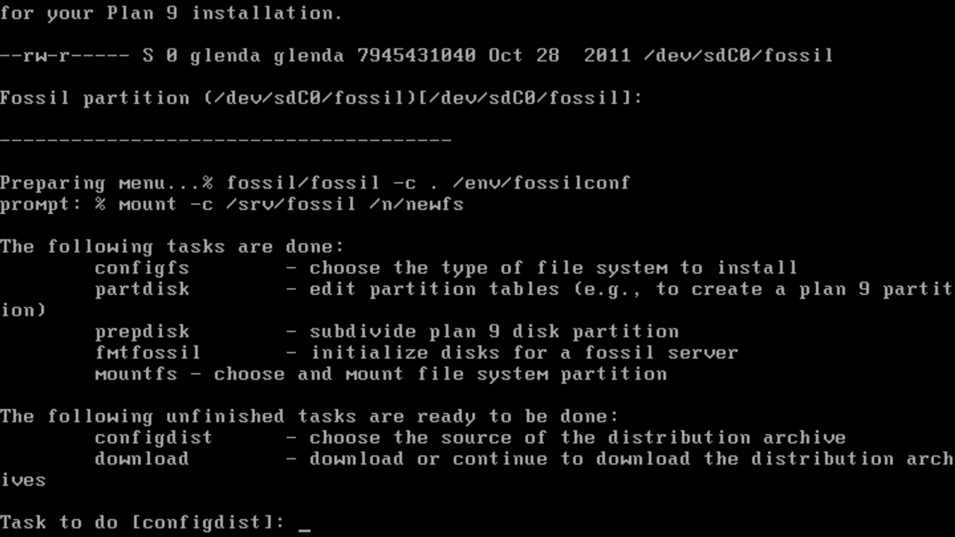
pyautogui.press('Return')
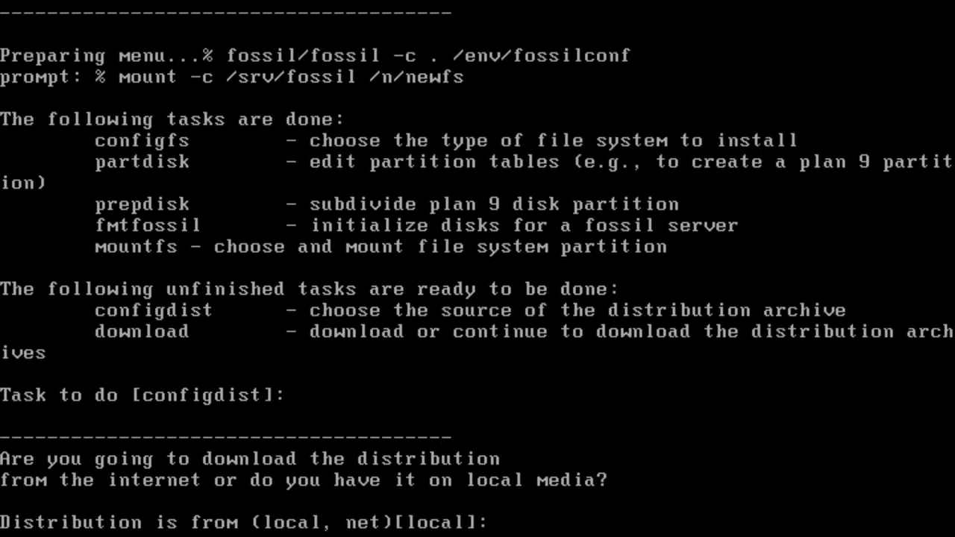
pyautogui.press('Return')
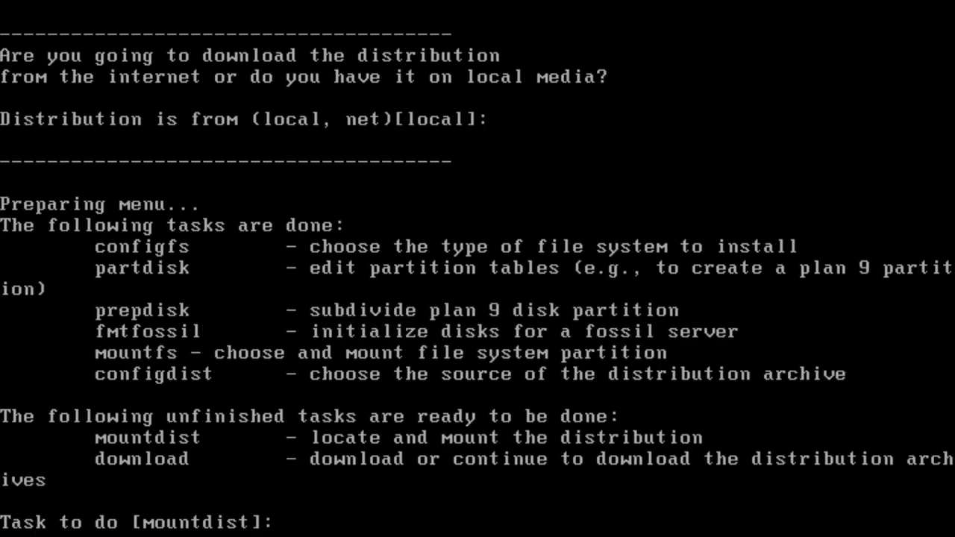
# Mount /dev/sdD0/data as the distribution disk and use its root directory as the archive location through the browse shell.
pyautogui.press('Return')
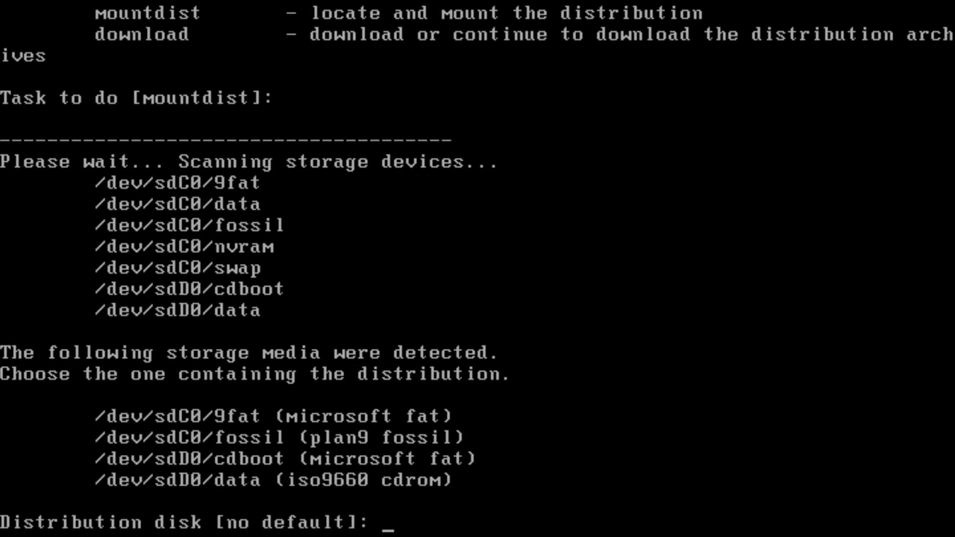
pyautogui.write('/dev/sd')
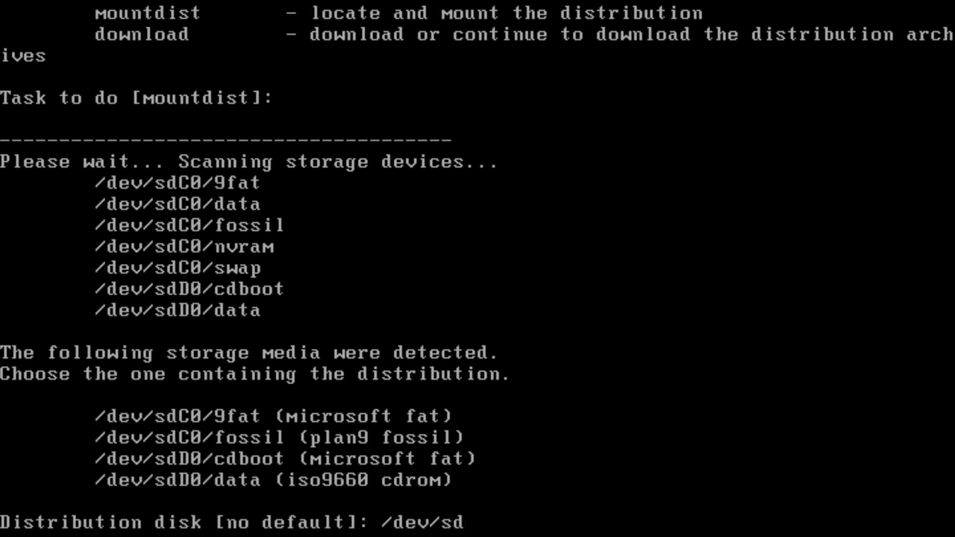
pyautogui.write('D0/data')
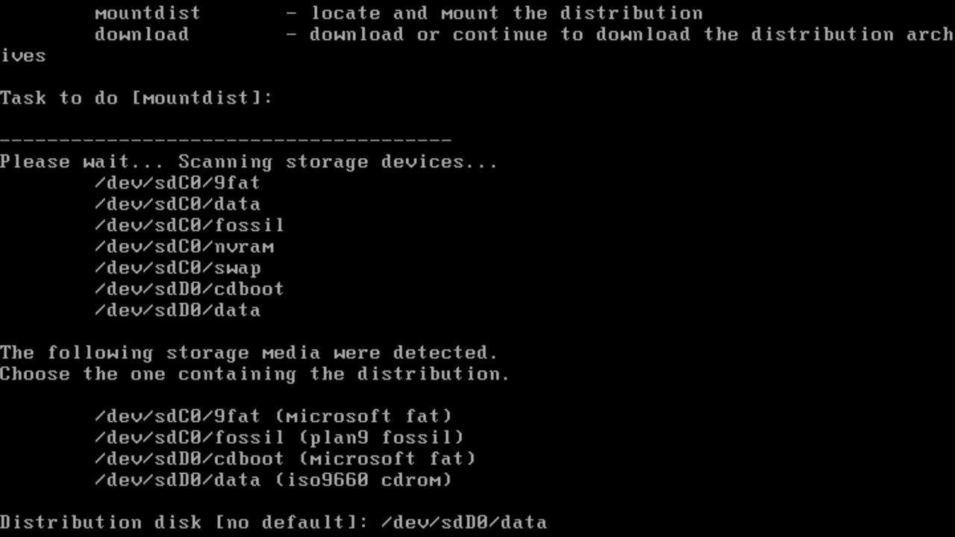
pyautogui.press('Return')
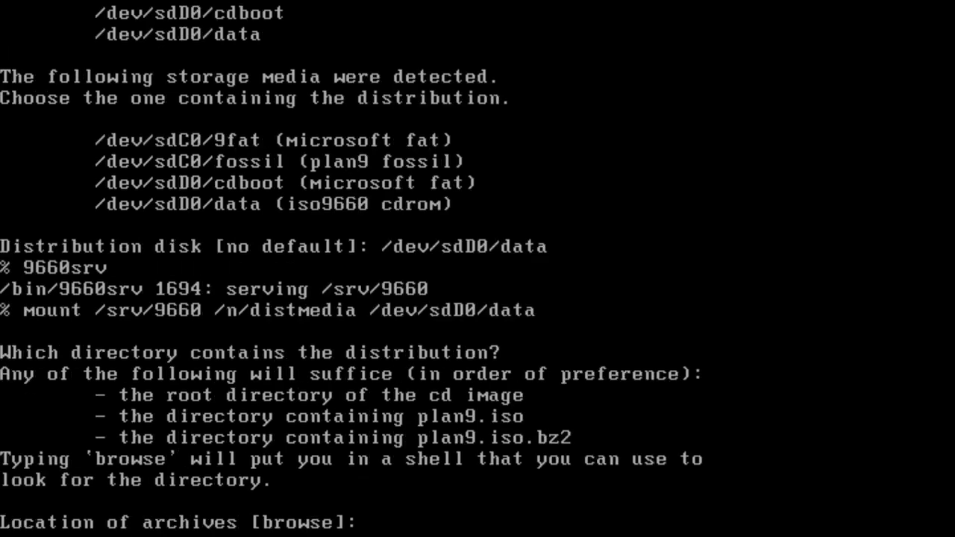
pyautogui.press('Return')
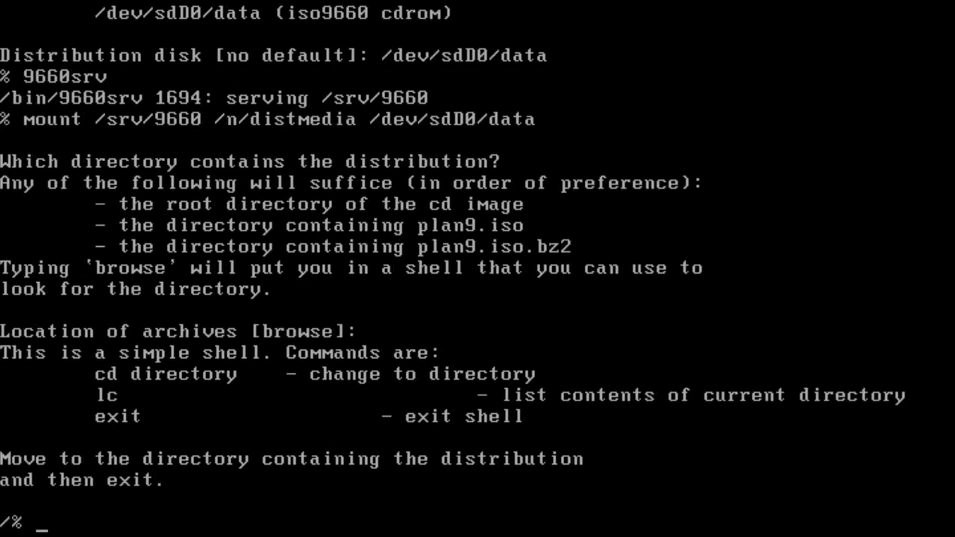
pyautogui.write('exit')
pyautogui.press('Return')
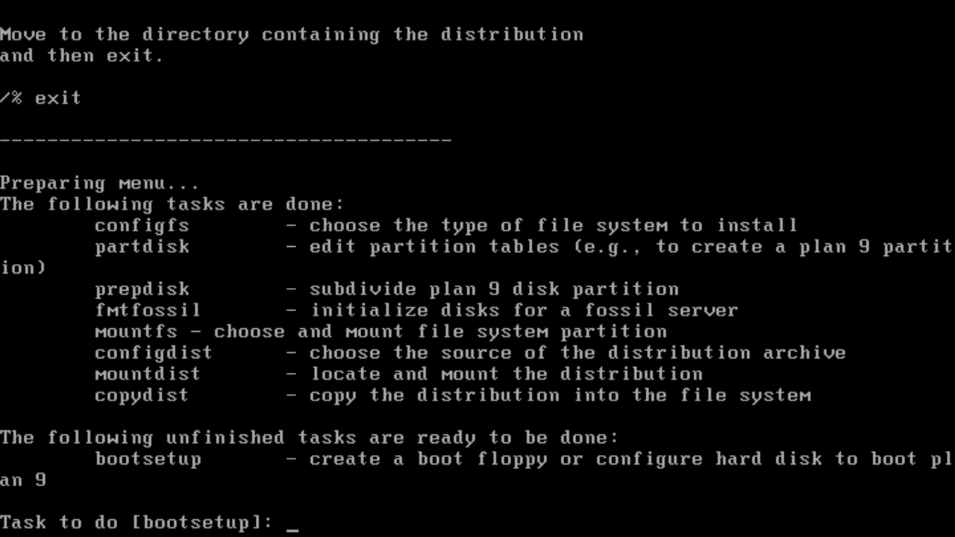
# Run bootsetup with the plan9 boot method and install the Plan 9 master boot record.
pyautogui.press('Return')
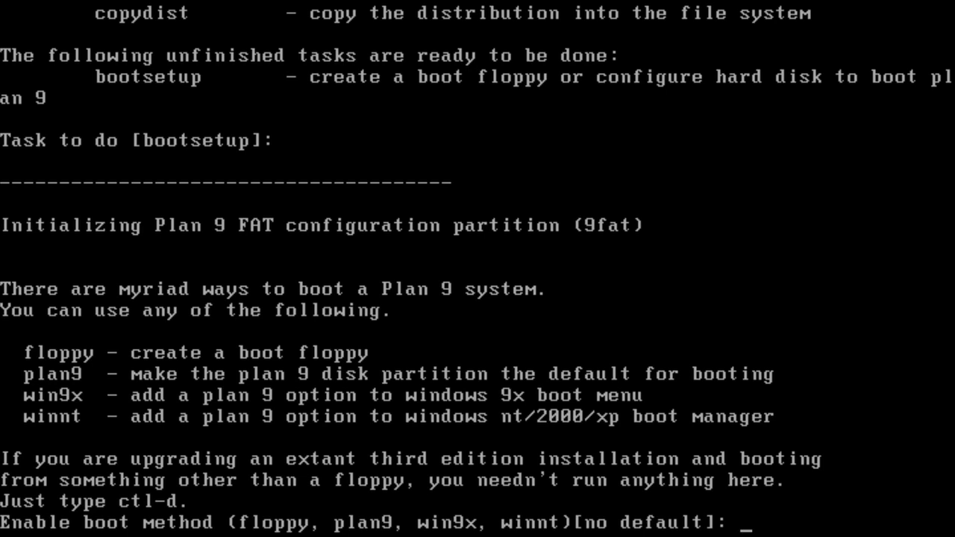
pyautogui.write('plan9')
pyautogui.press('Return')
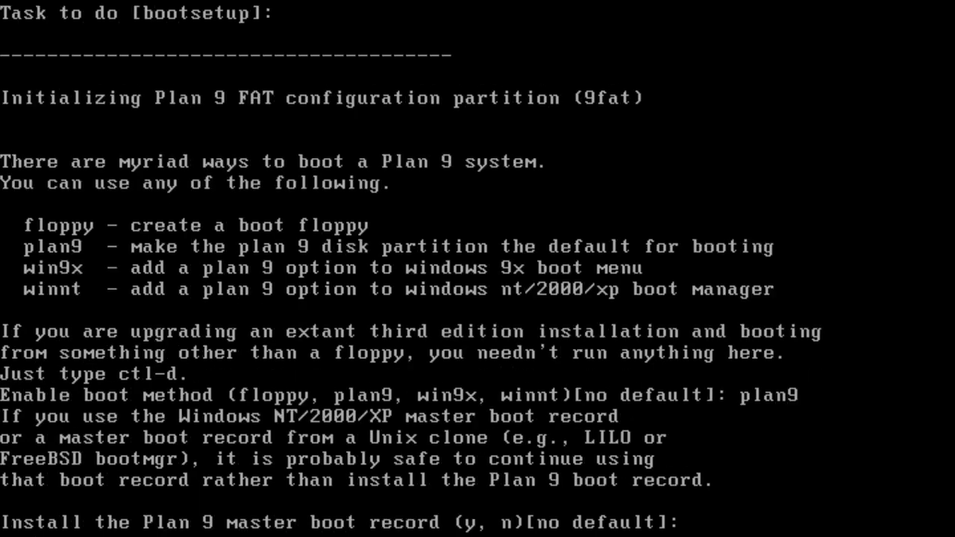
pyautogui.write('y')
pyautogui.press('Return')
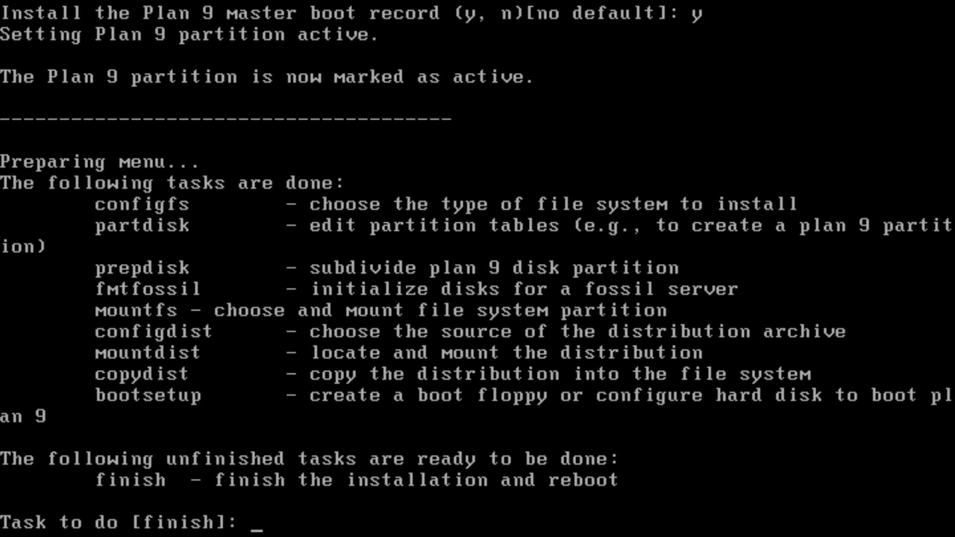
# Finish the installation and disconnect the CD/DVD from the virtual machine.
pyautogui.press('Return')
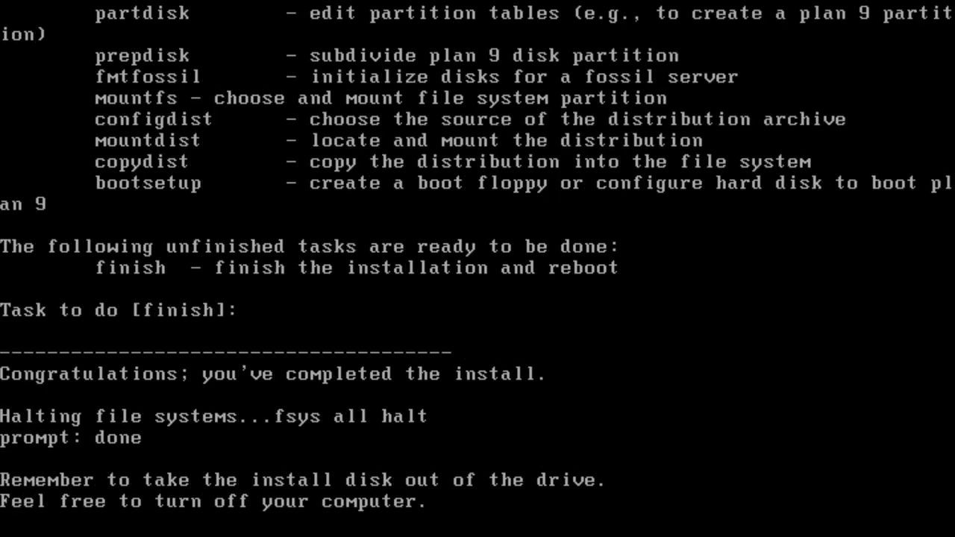
pyautogui.click(244, 30)
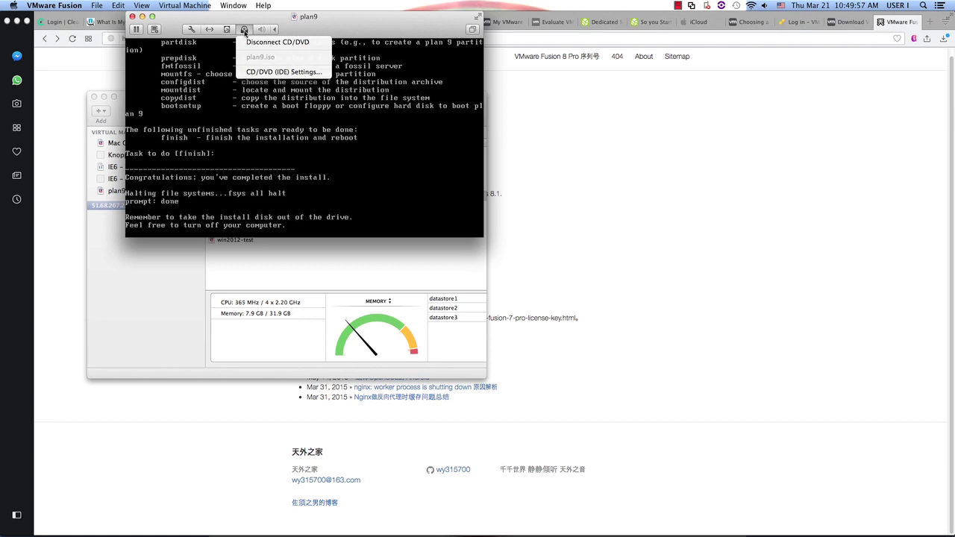
pyautogui.click(251, 43)
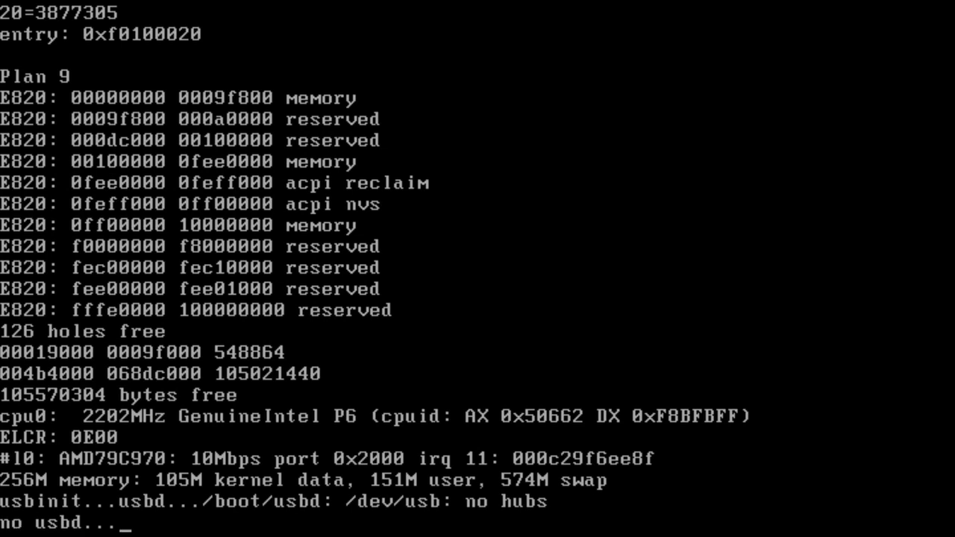
# Boot the installed system from the default local fossil root and log in as glenda.
pyautogui.press('Return')
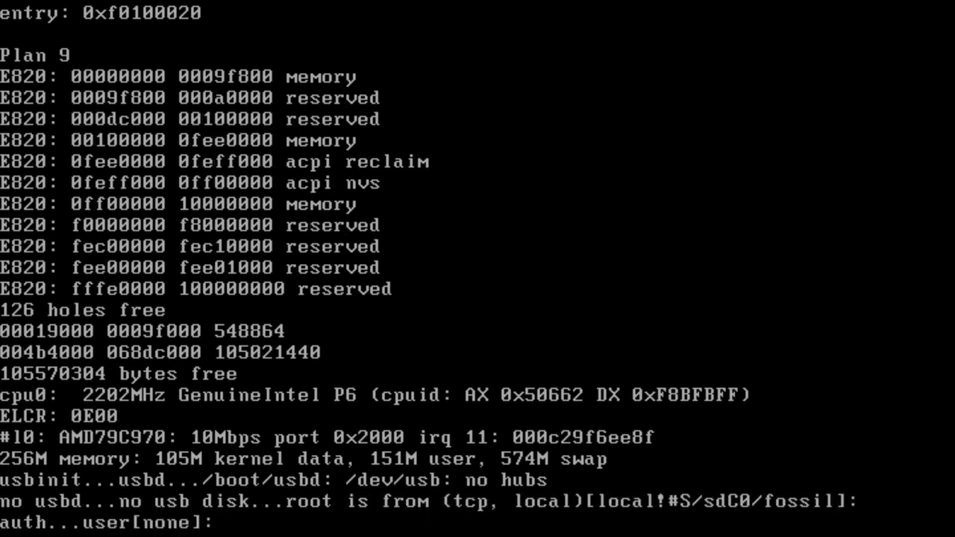
pyautogui.write('glenda')
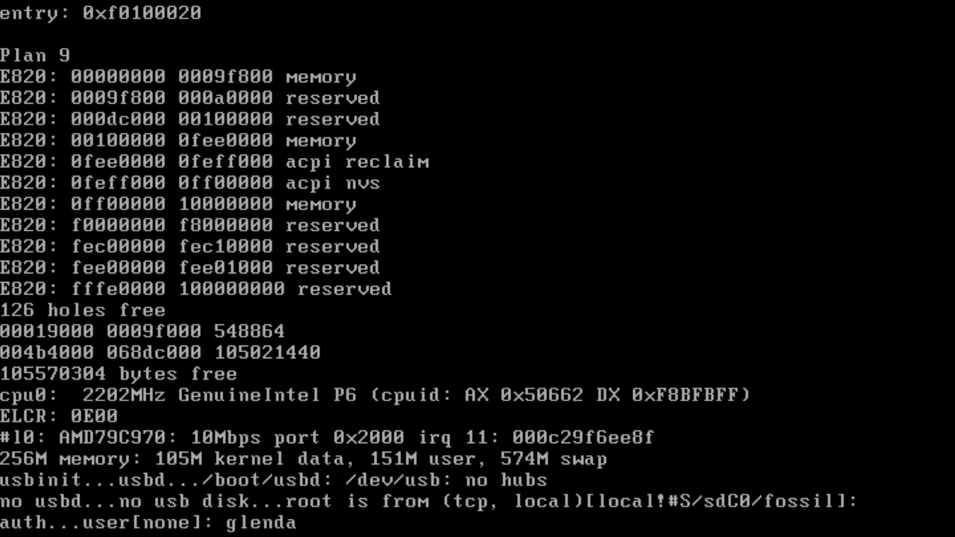
pyautogui.press('Return')
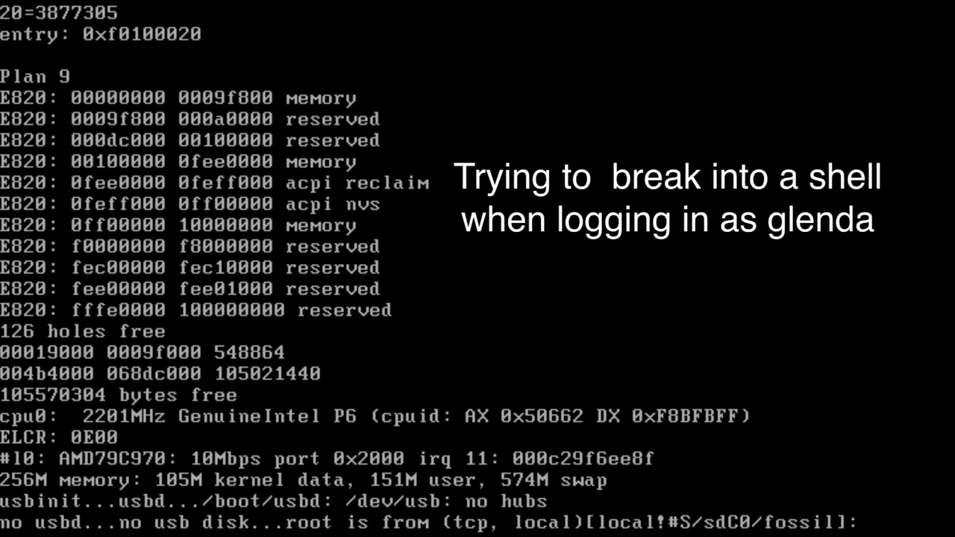
# Log in as glenda again on the restarted system, keeping the default local fossil root.
pyautogui.press('Return')
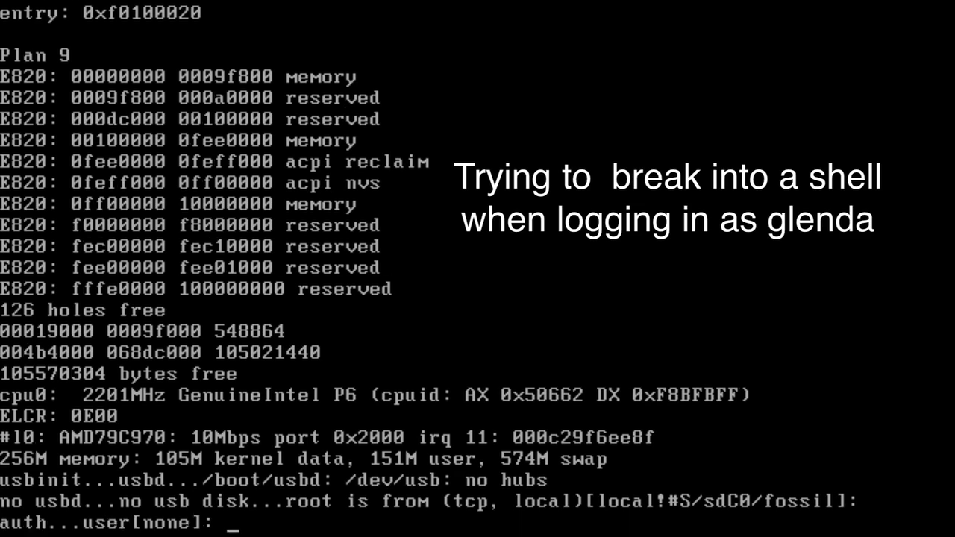
pyautogui.write('glenda')
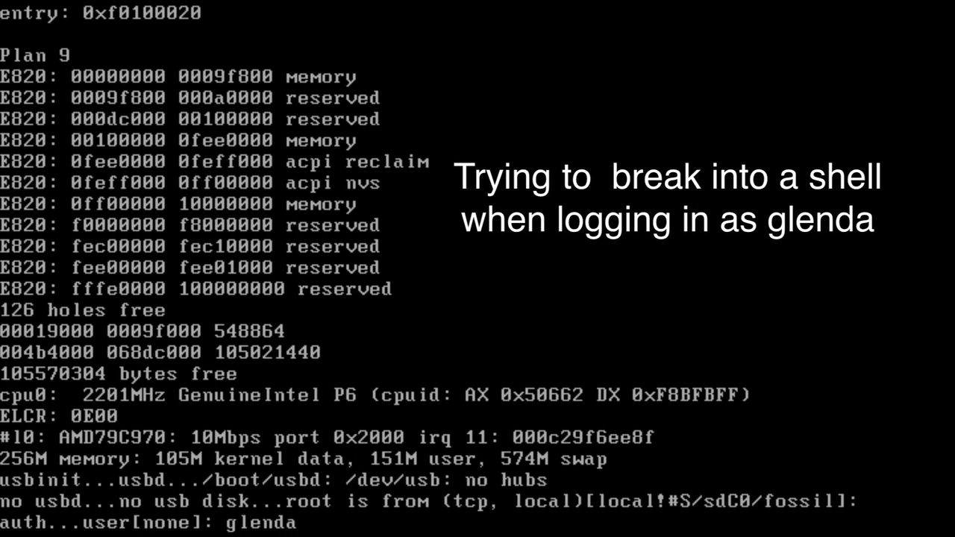
pyautogui.press('Return')
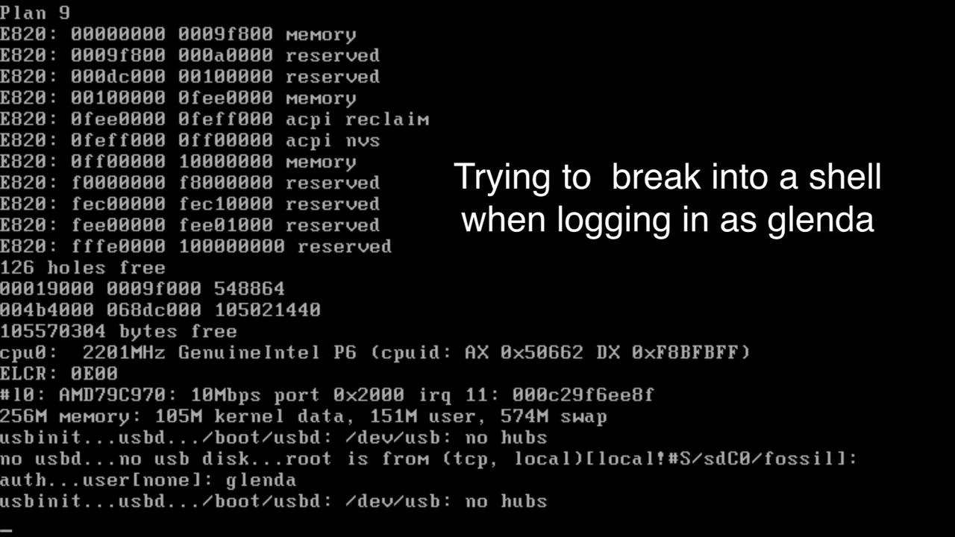
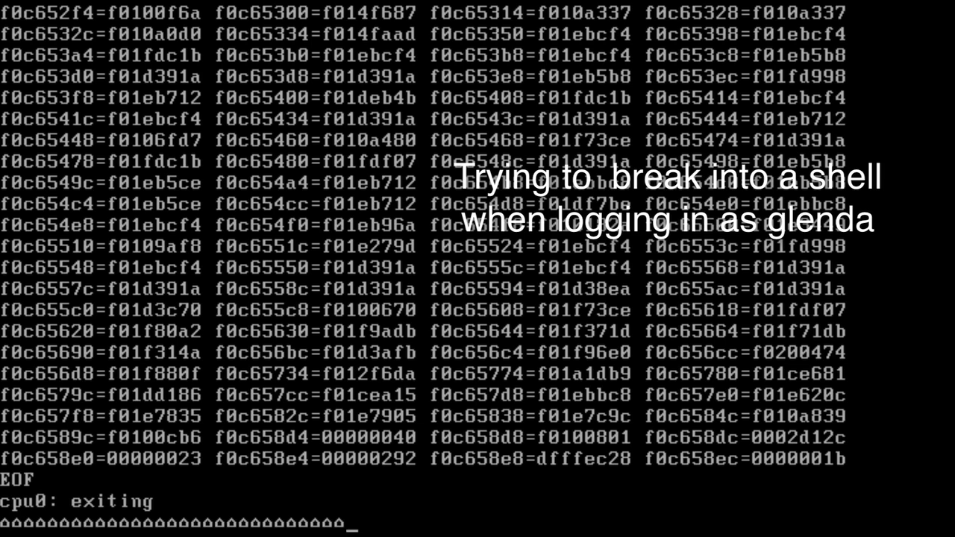
# Try to break into a shell during the glenda login, and reconnect the virtual machine's CD/DVD.
pyautogui.press('Delete')
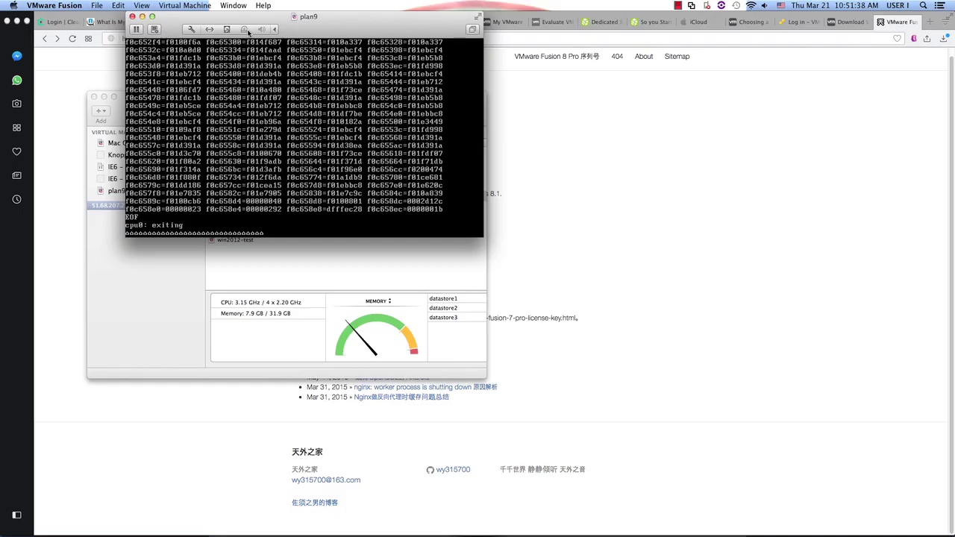
pyautogui.click(244, 29)
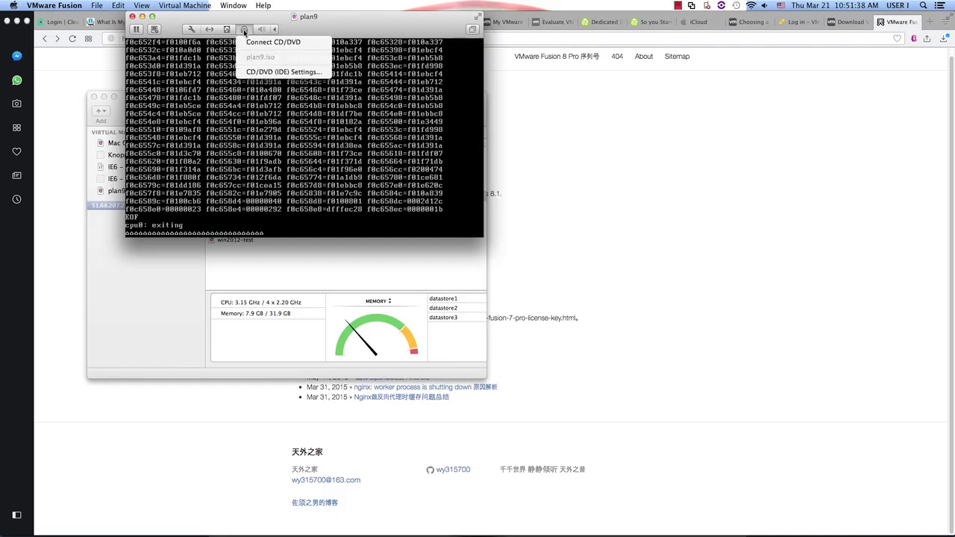
pyautogui.click(250, 42)
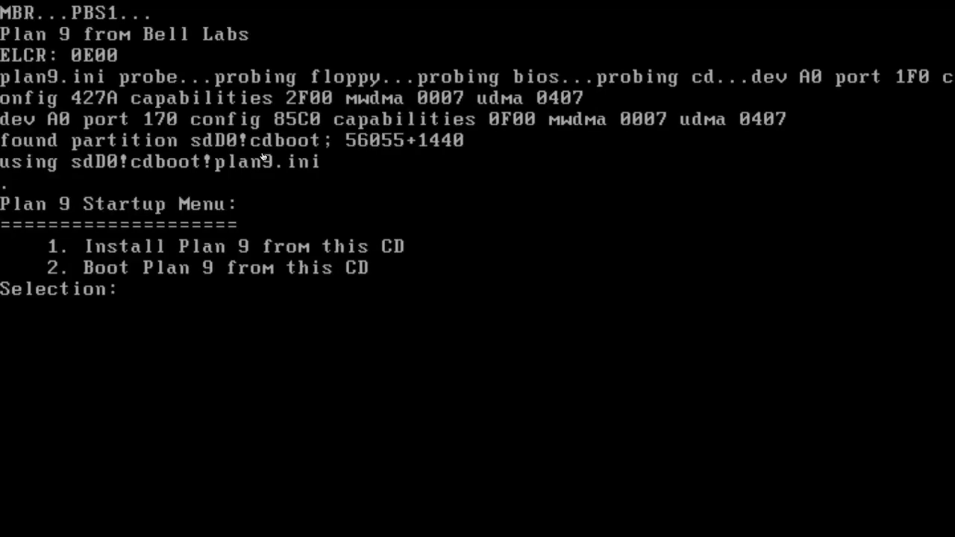
# Boot option 1, Install Plan 9 from this CD, accepting the default DMA, ps2 mouse, 640x480x8 and xga settings.
pyautogui.write('1')
pyautogui.press('Return')
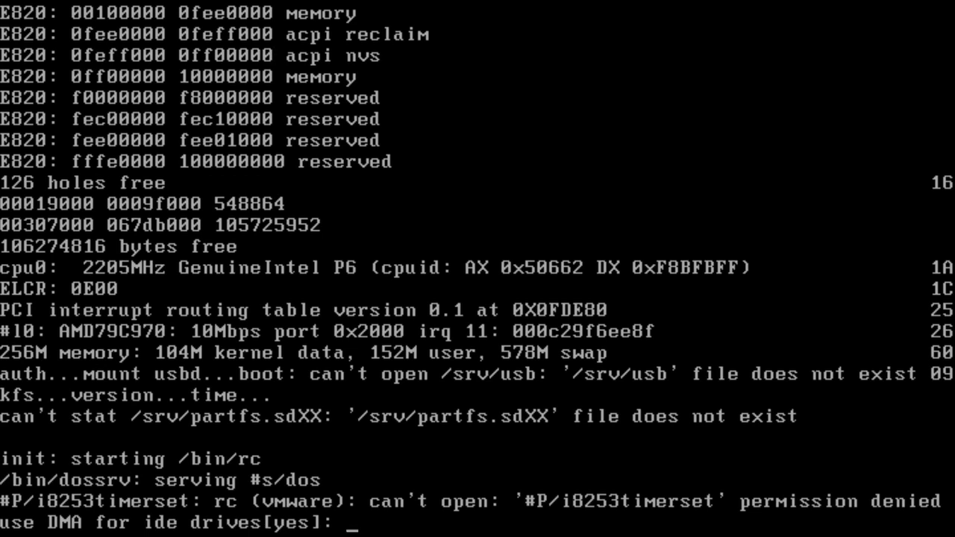
pyautogui.press('Return')
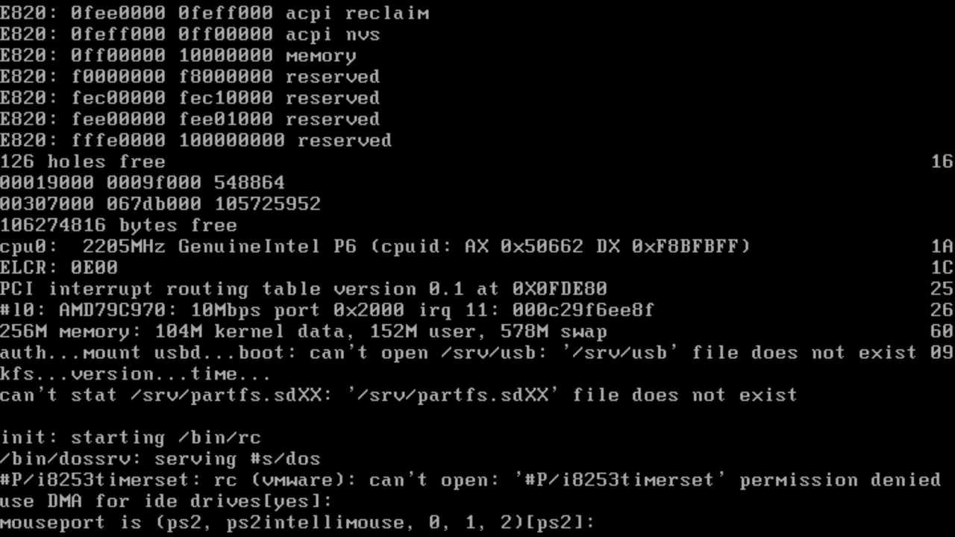
pyautogui.press('Return')
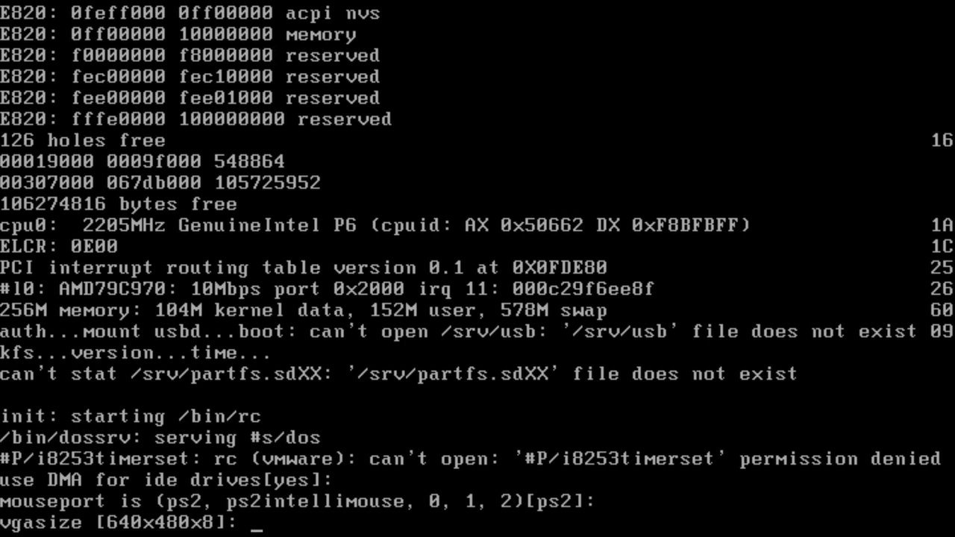
pyautogui.press('Return')
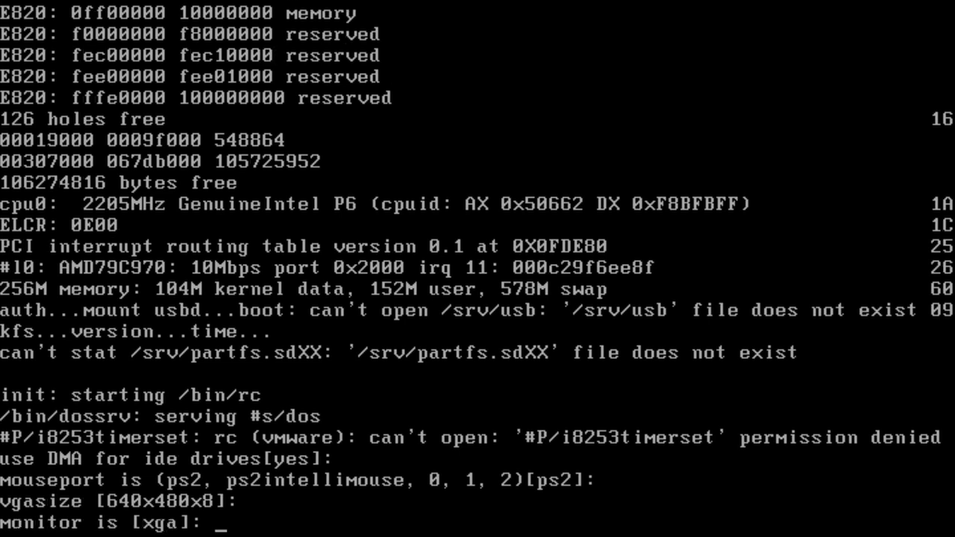
pyautogui.press('Return')
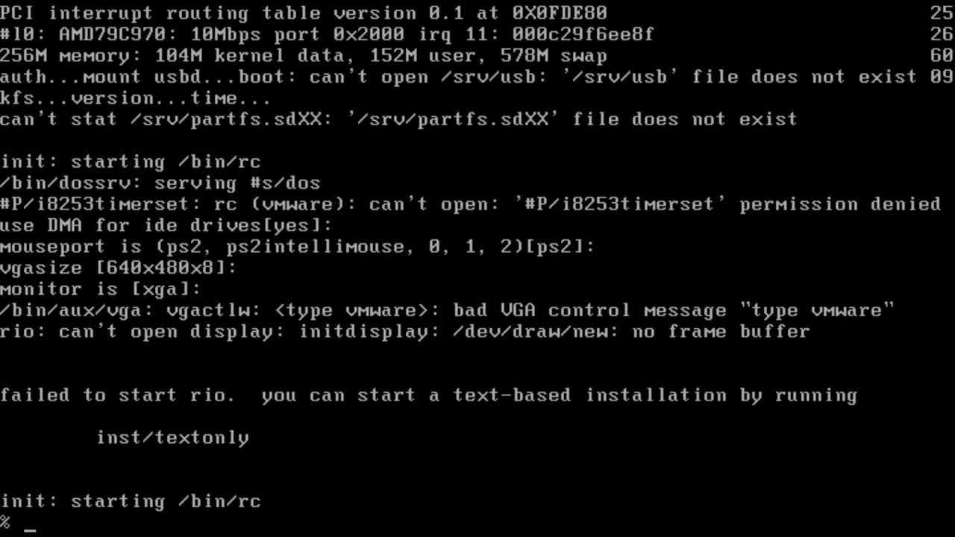
# Start the text-based installation with inst/textonly and configure fossil as the file system type.
pyautogui.write('inst/texto')
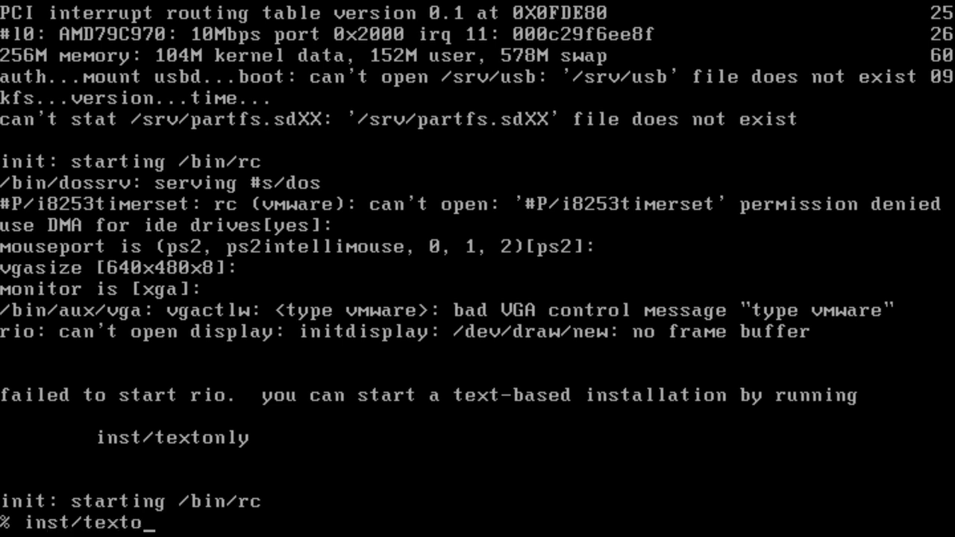
pyautogui.write('nly')
pyautogui.press('Return')
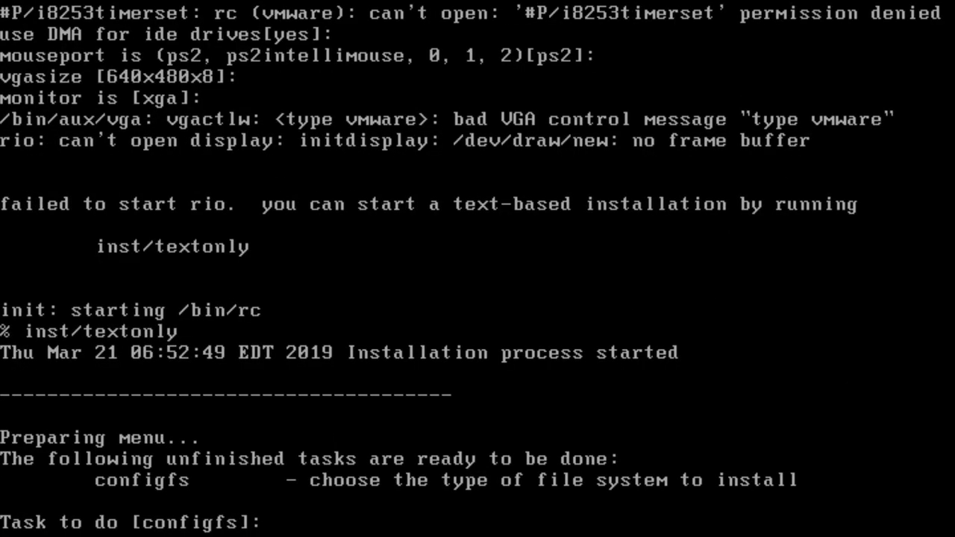
pyautogui.press('Return')
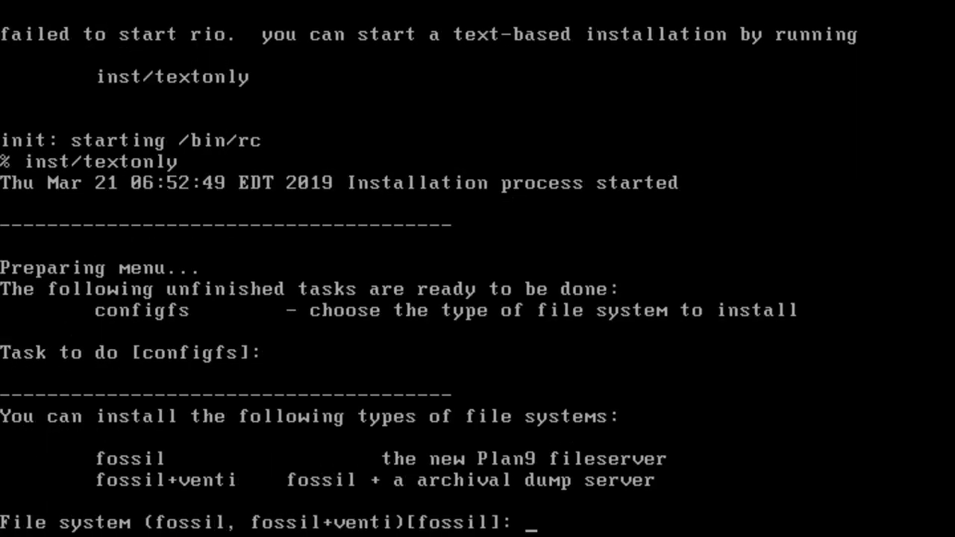
pyautogui.press('Return')
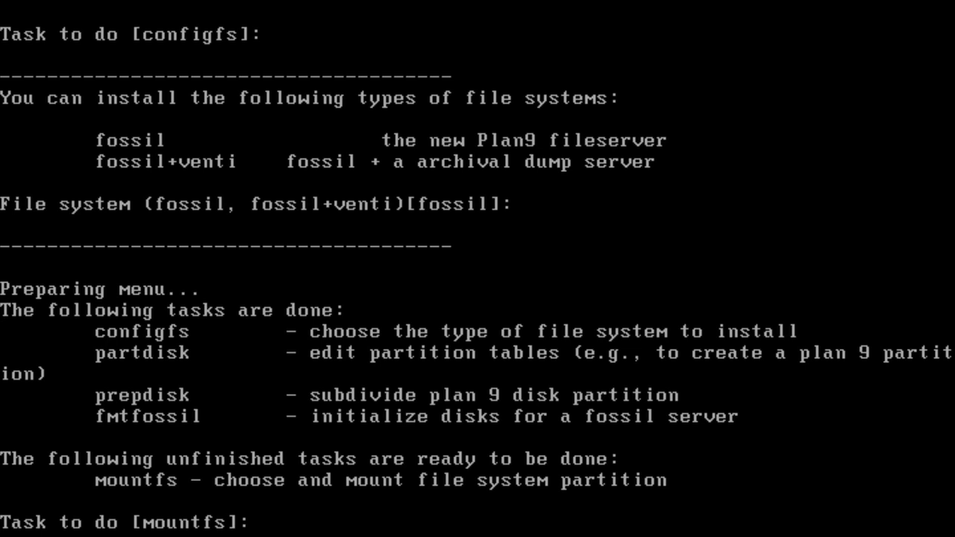
# Run partdisk on sdC0, write the existing Plan 9 partition table and quit fdisk.
pyautogui.write('partdisk')
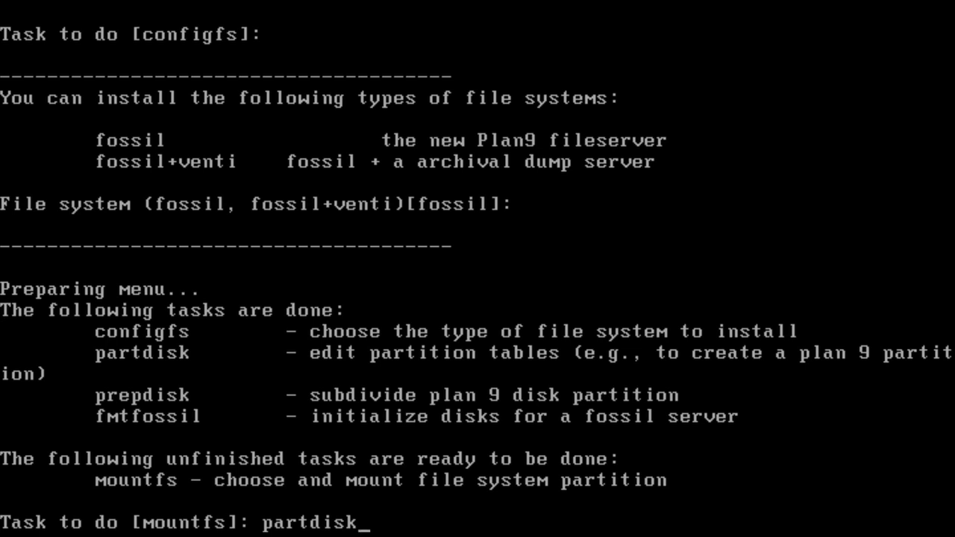
pyautogui.press('Return')
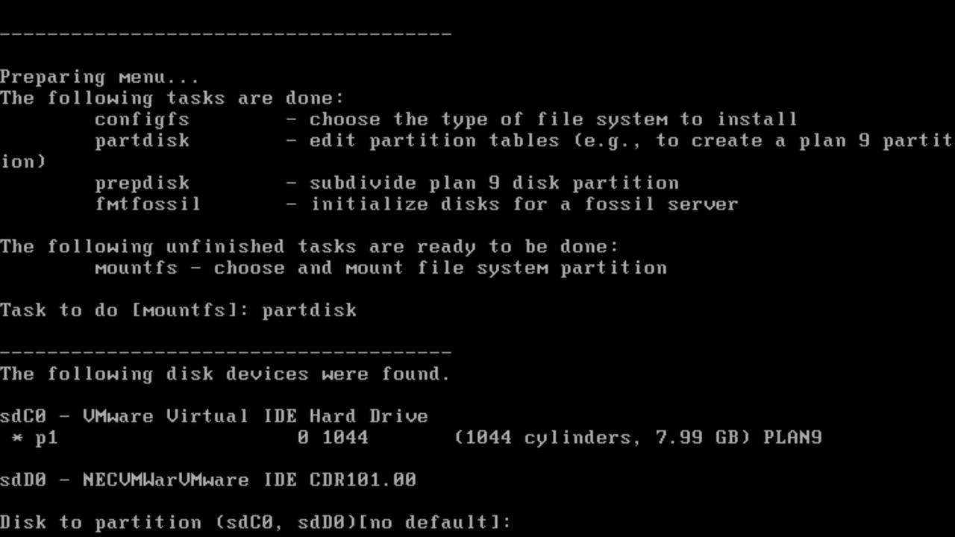
pyautogui.write('sdC0')
pyautogui.press('Return')
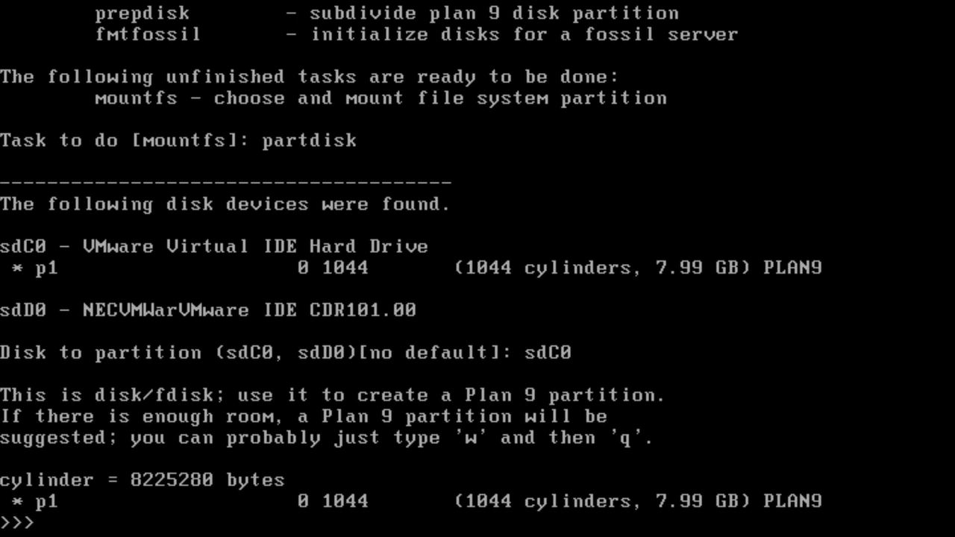
pyautogui.write('w')
pyautogui.press('Return')
pyautogui.write('q')
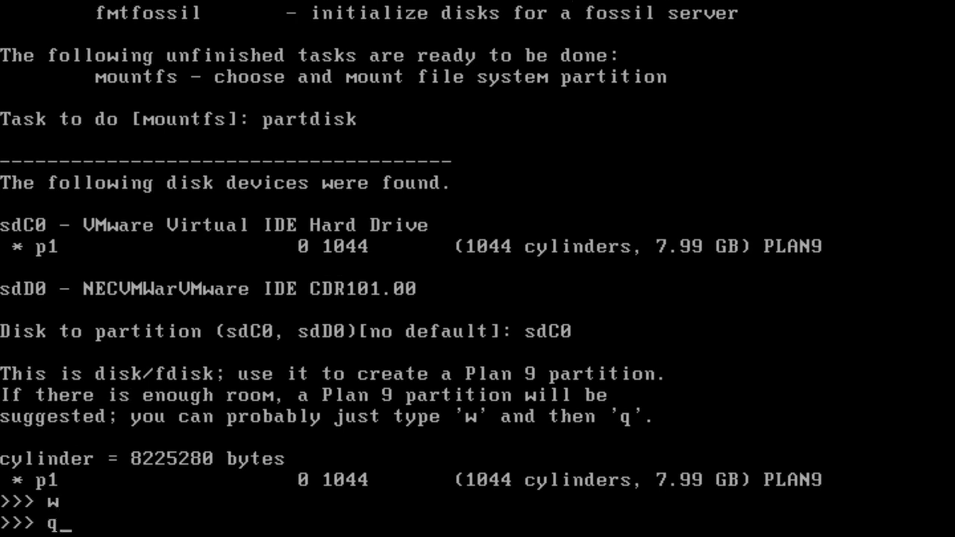
pyautogui.press('Return')
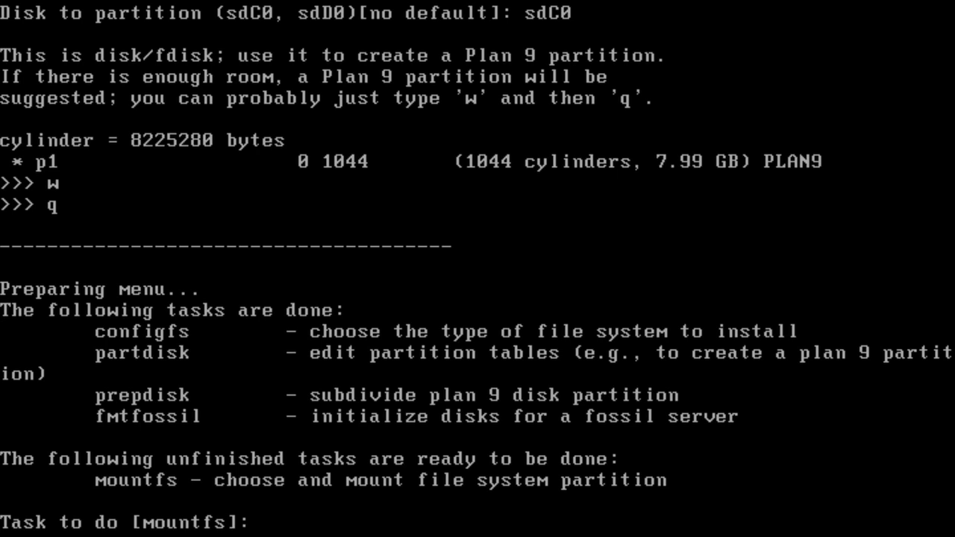
# Run prepdisk on /dev/sdC0/plan9, write the existing subdivision layout and quit.
pyautogui.write('prepdisk')
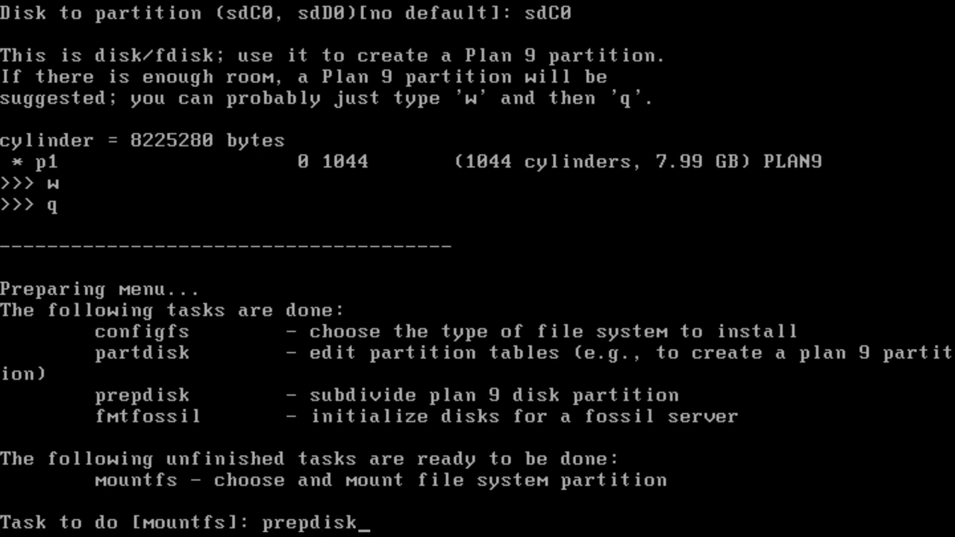
pyautogui.press('Return')
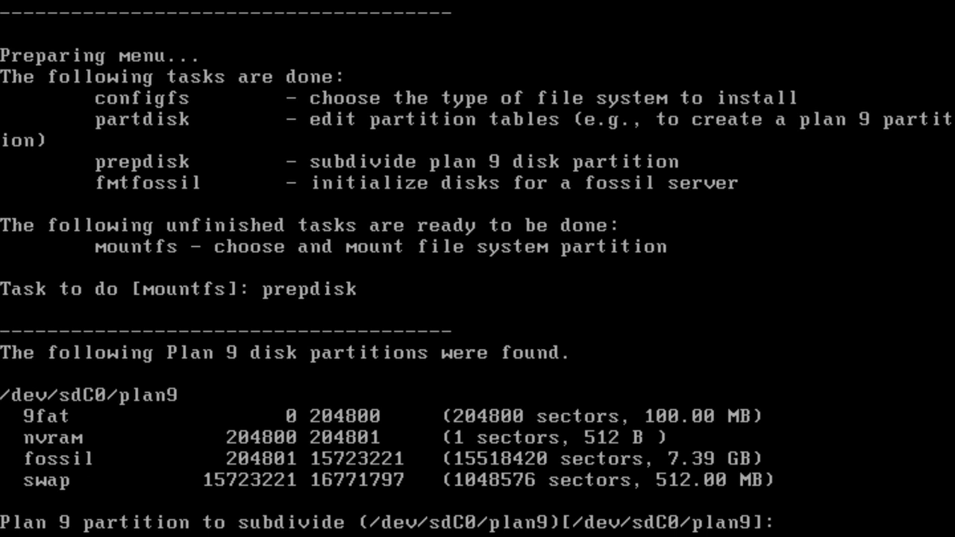
pyautogui.press('Return')
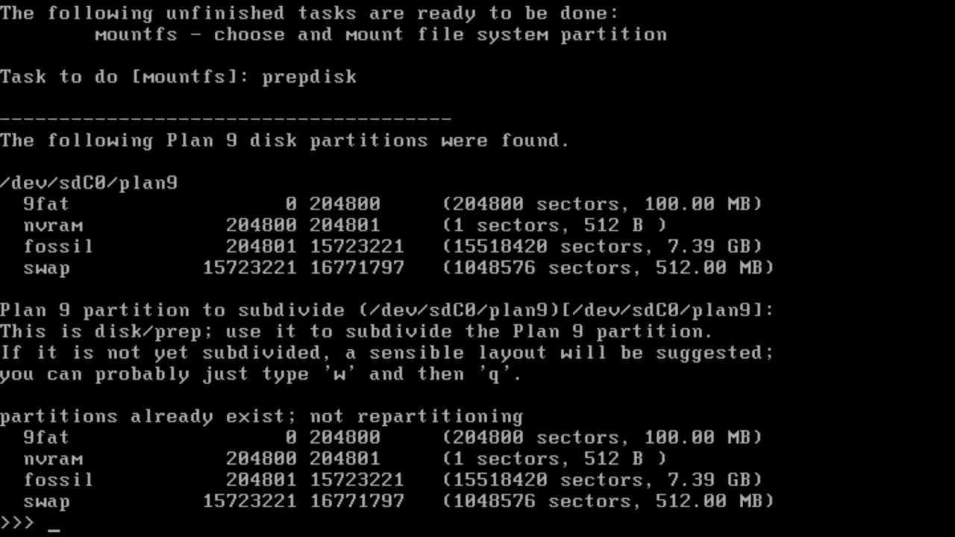
pyautogui.write('w')
pyautogui.press('Return')
pyautogui.write('q')
pyautogui.press('Return')
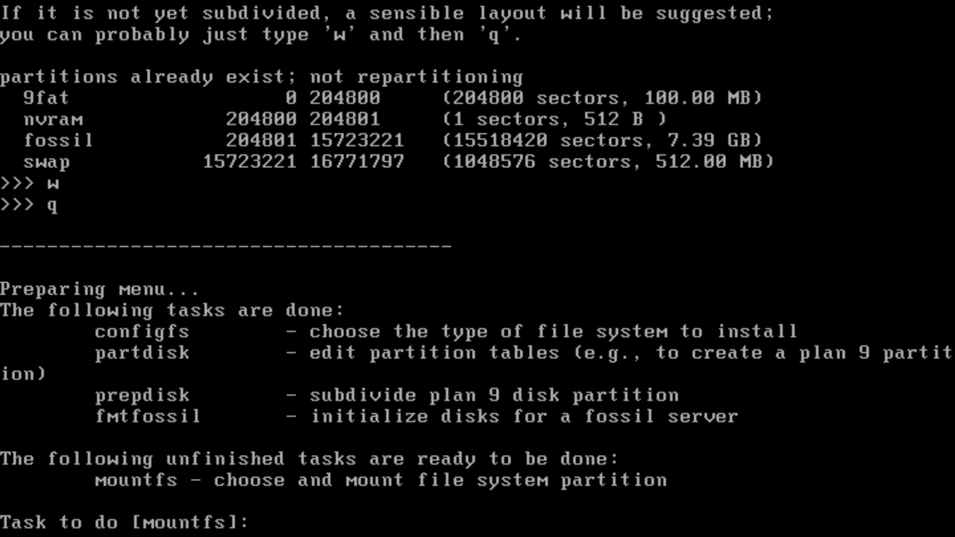
# Run fmtfossil and agree to reformat the /dev/sdC0/fossil partition.
pyautogui.write('fmtfossil')
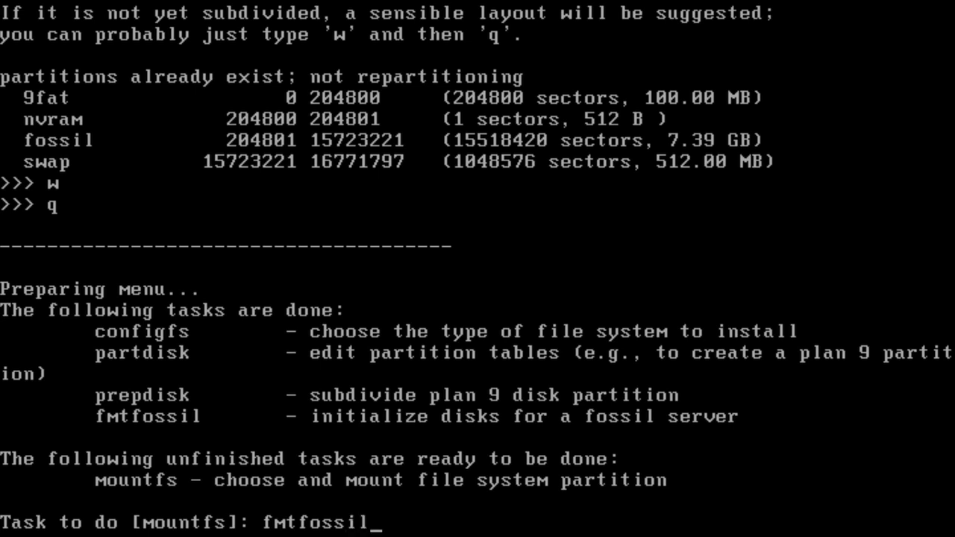
pyautogui.press('Return')
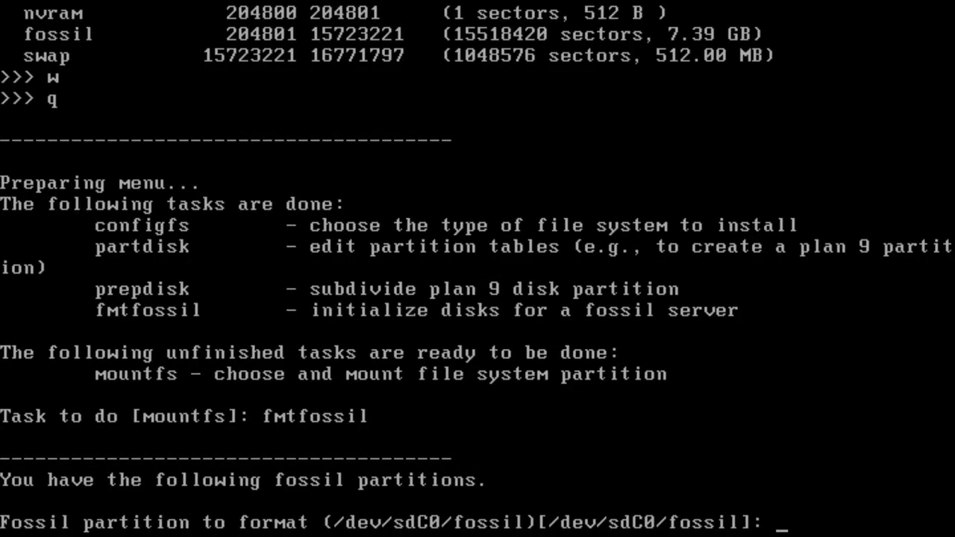
pyautogui.press('Return')
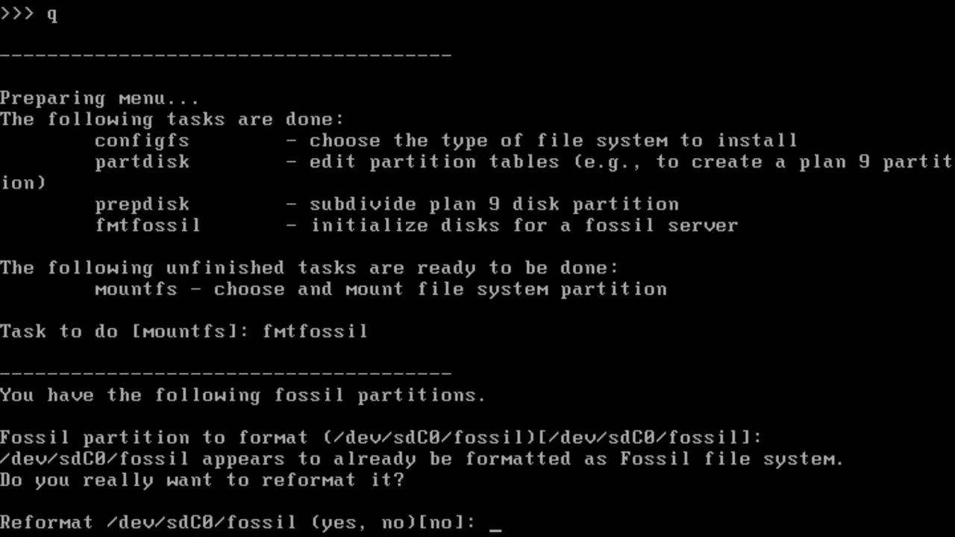
pyautogui.write('yes')
pyautogui.press('Return')
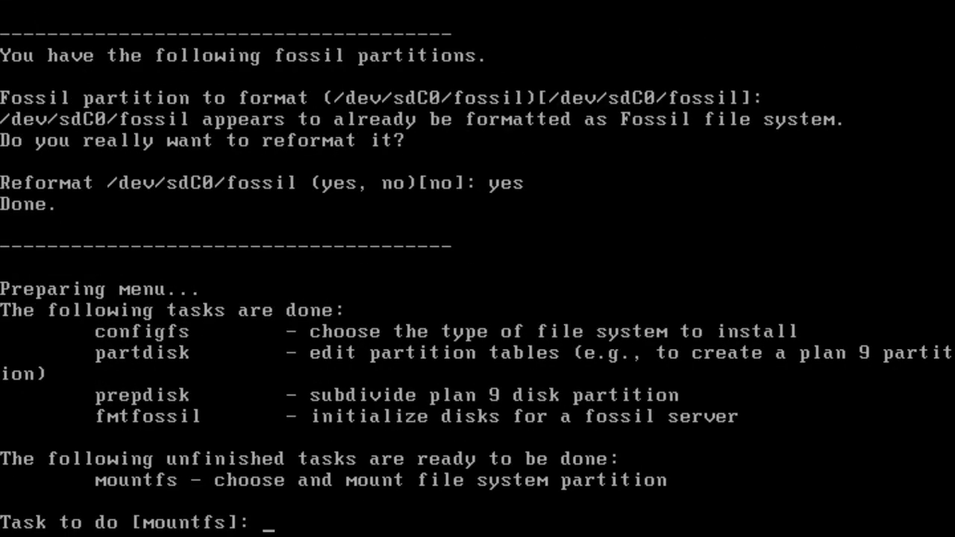
# Mount /dev/sdC0/fossil as the installation file system and set the distribution source to local.
pyautogui.press('Return')
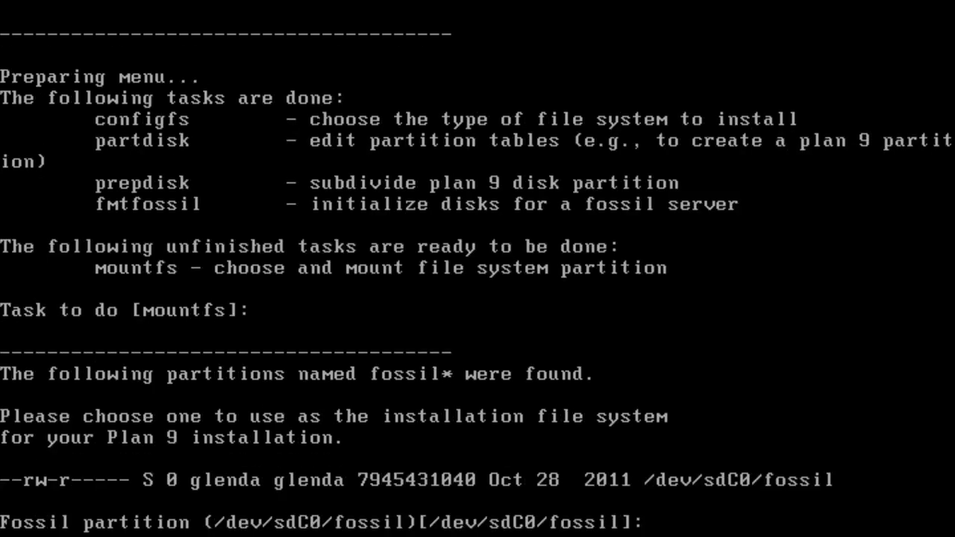
pyautogui.press('Return')
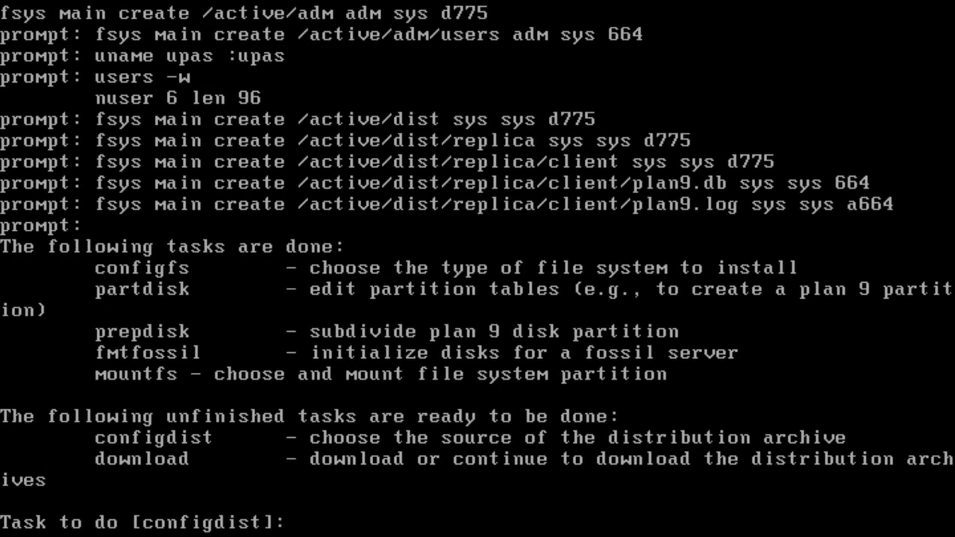
pyautogui.press('Return')
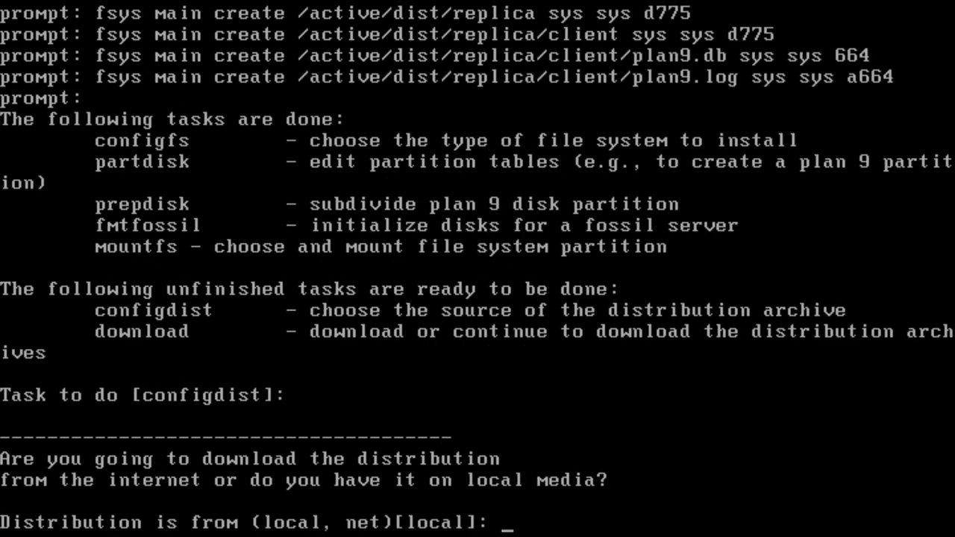
pyautogui.press('Return')
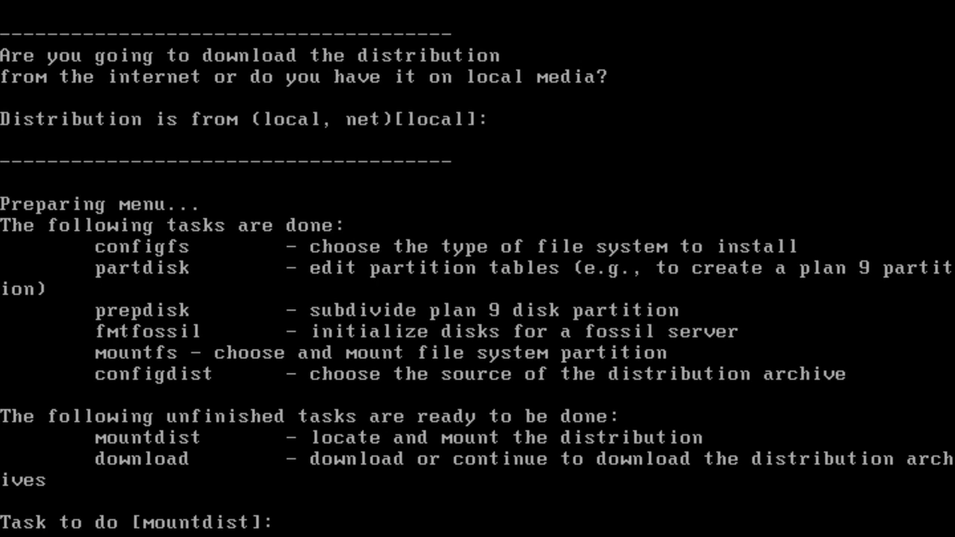
# Mount the distribution from /dev/sdD0/data using the root directory, and copy it into the file system.
pyautogui.press('Return')
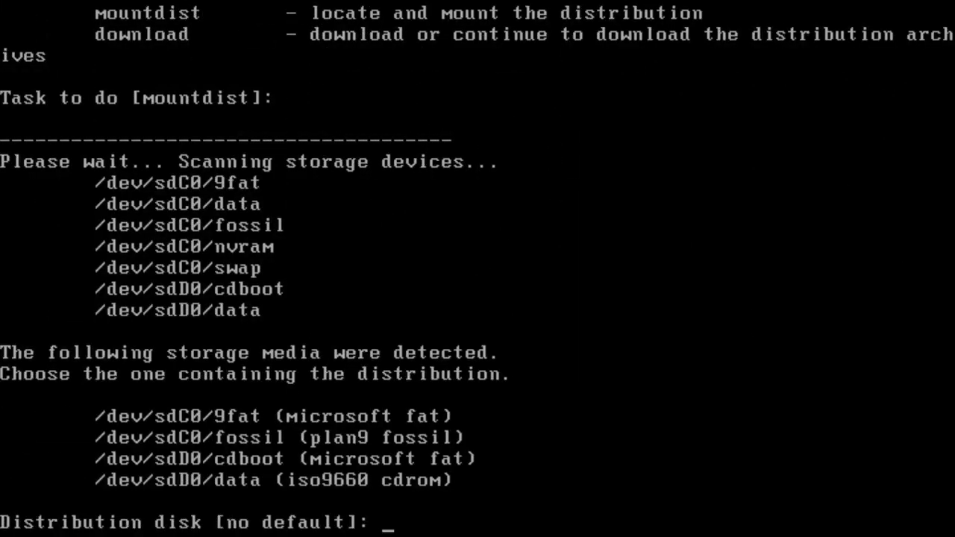
pyautogui.write('/dev/sd')
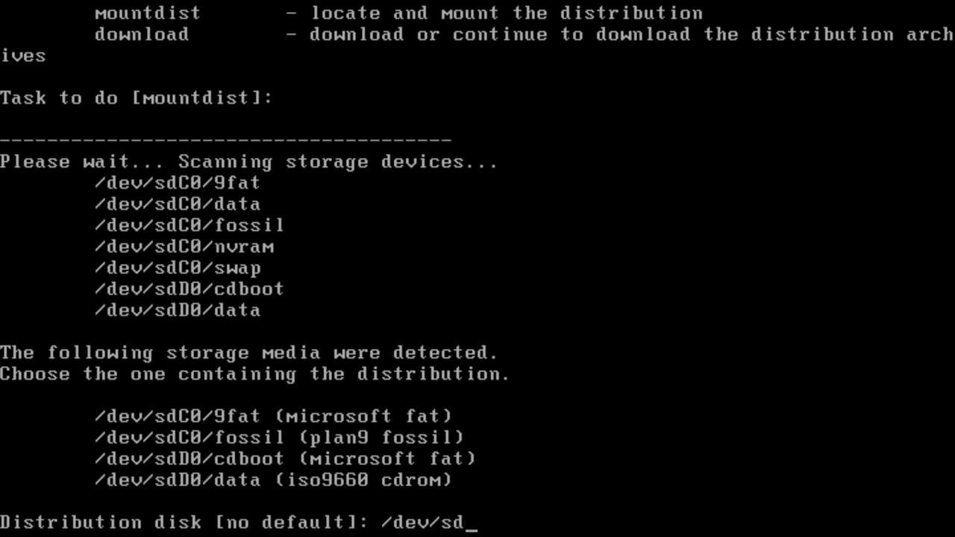
pyautogui.write('D0/data')
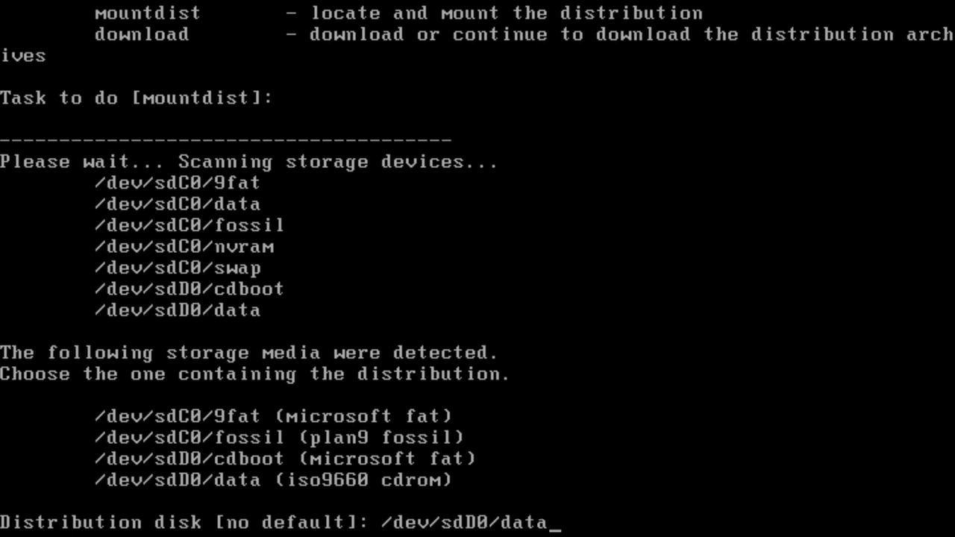
pyautogui.press('Return')
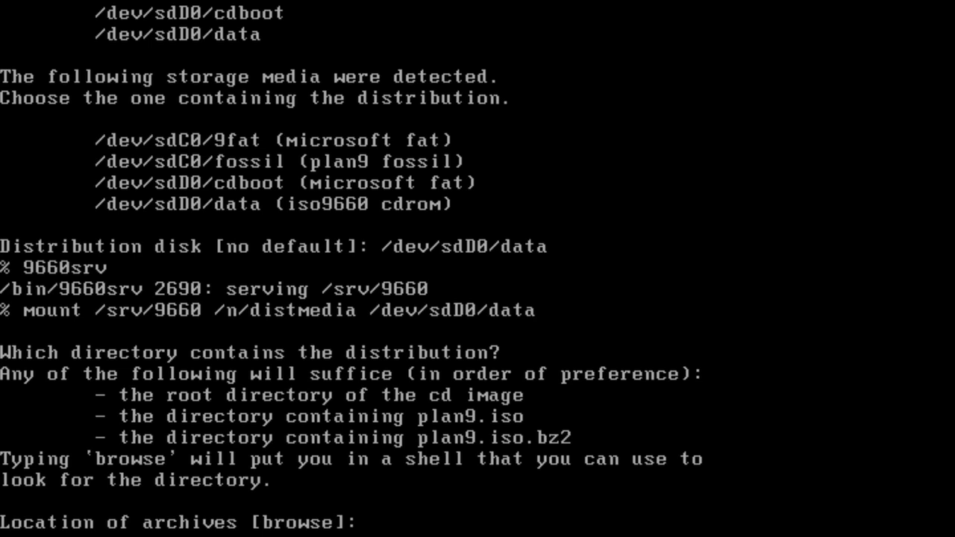
pyautogui.press('Return')
pyautogui.write('exit')
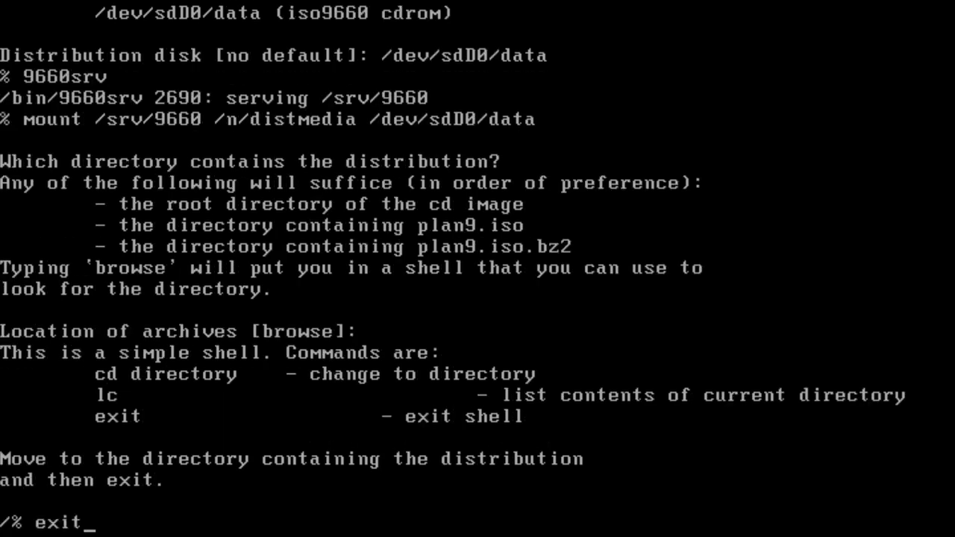
pyautogui.press('Return')
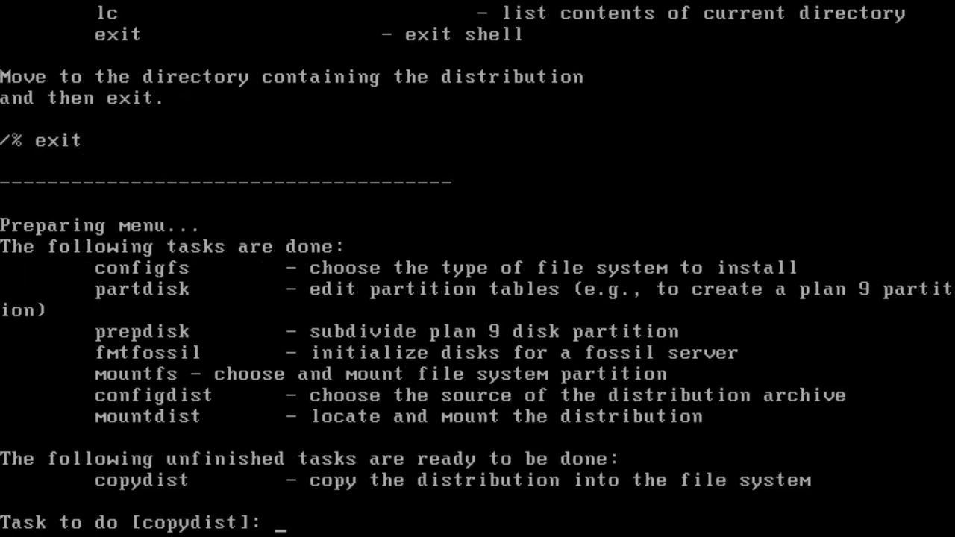
pyautogui.press('Return')
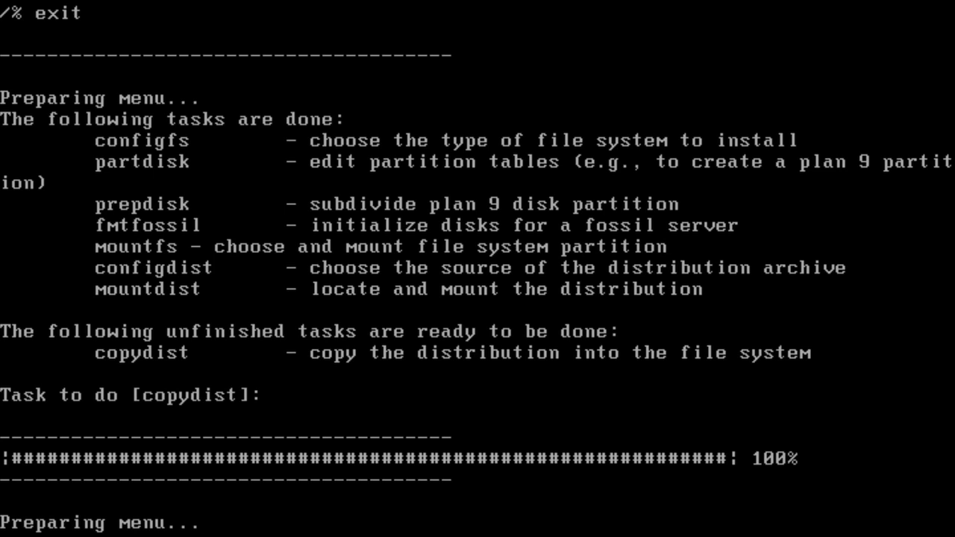
# Run bootsetup with the plan9 boot method and the Plan 9 master boot record, and finish the installation.
pyautogui.press('Return')
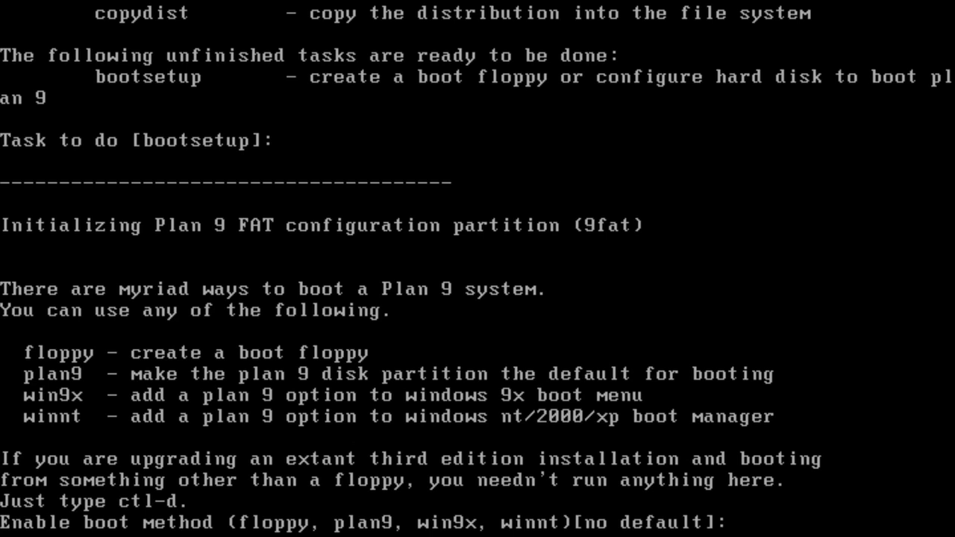
pyautogui.write('plan9')
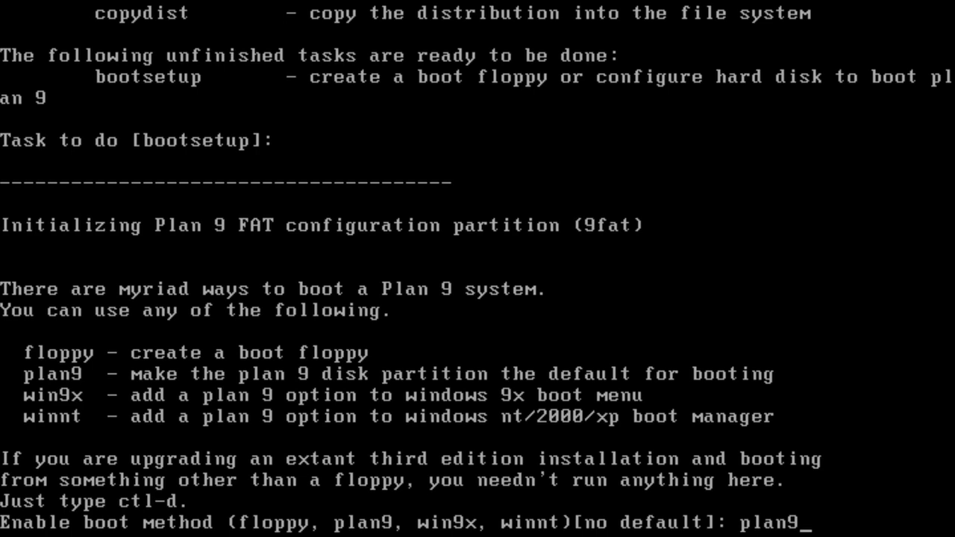
pyautogui.press('Return')
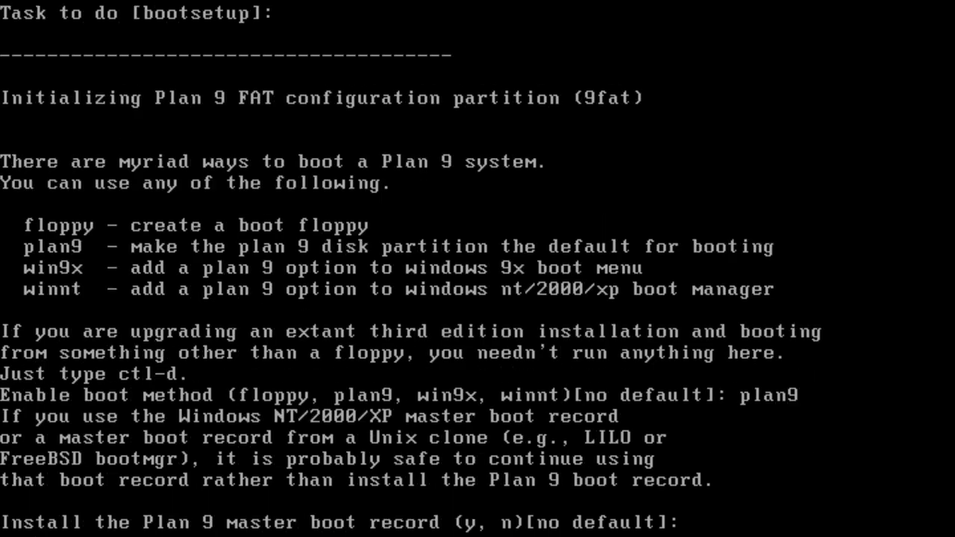
pyautogui.write('y')
pyautogui.press('Return')
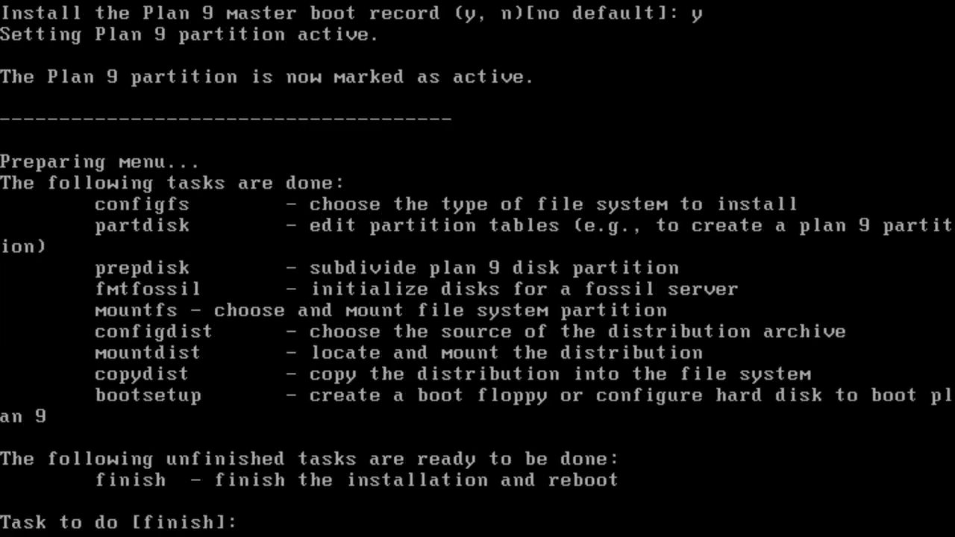
pyautogui.press('Return')
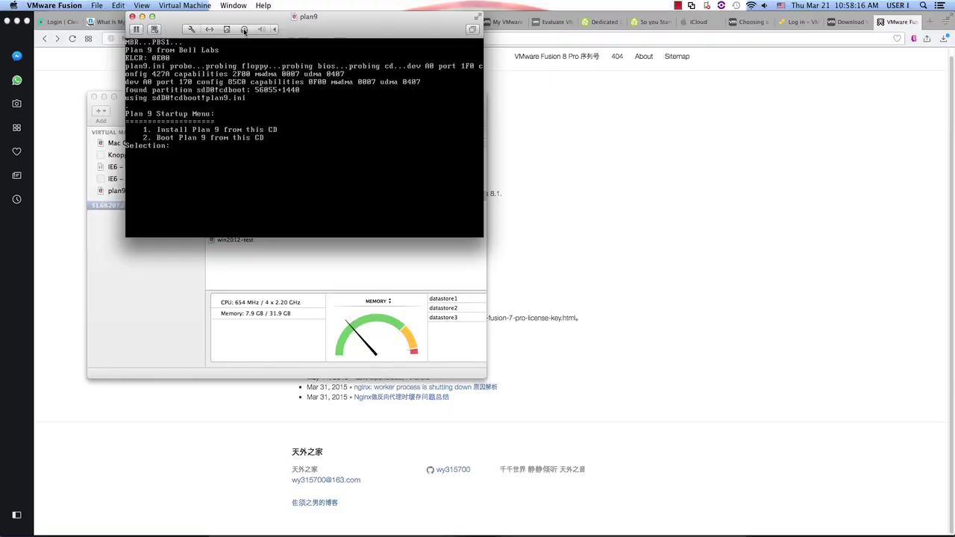
# Disconnect the virtual machine's CD/DVD and restart it so that it boots from the hard disk.
pyautogui.click(244, 29)
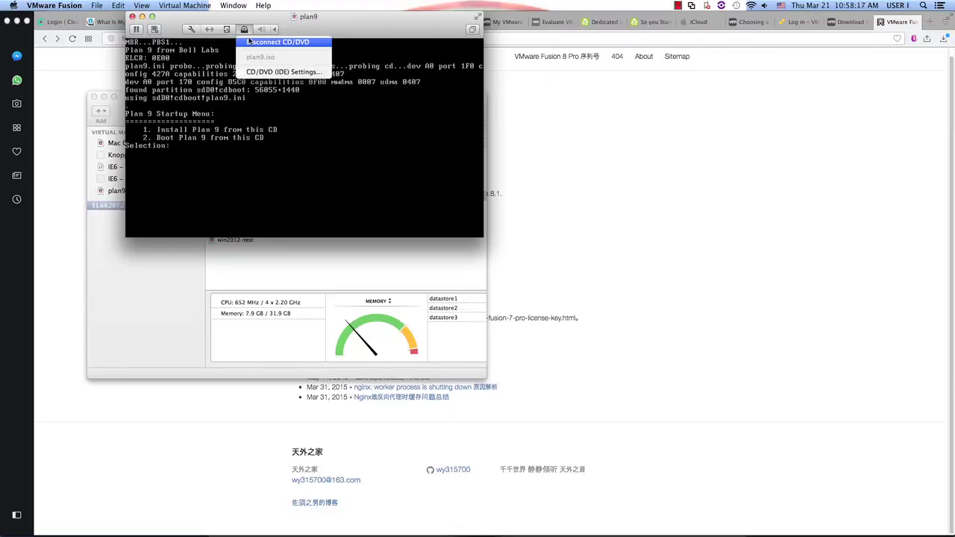
pyautogui.click(251, 43)
pyautogui.press('ctrl+super+f')
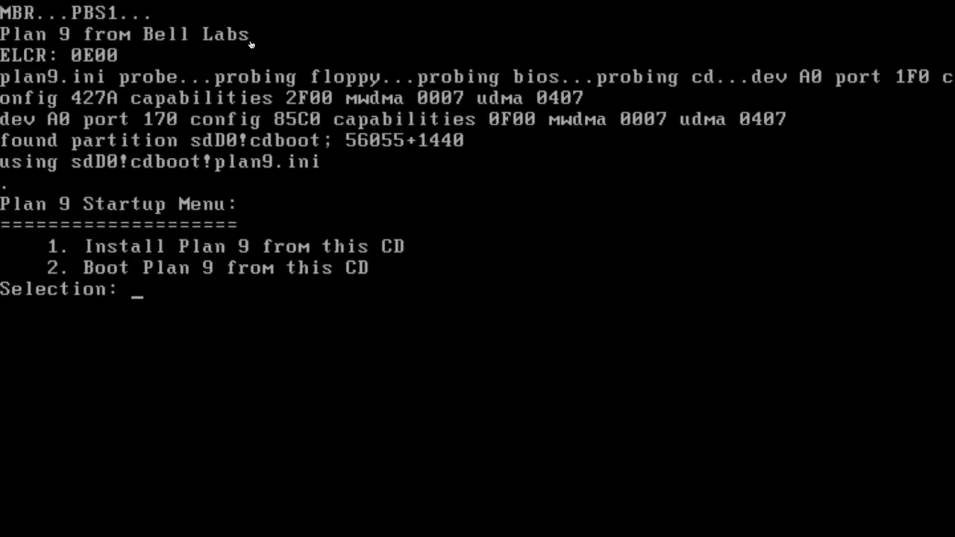
pyautogui.hotkey('ctrl', 'alt', 'Delete')
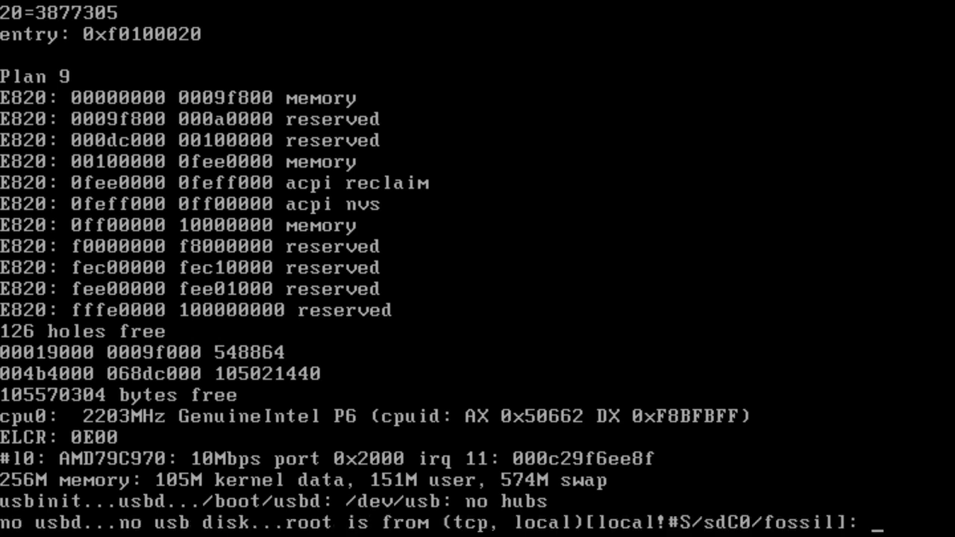
# Try to boot from the default local fossil root as user glenda.
pyautogui.press('Return')
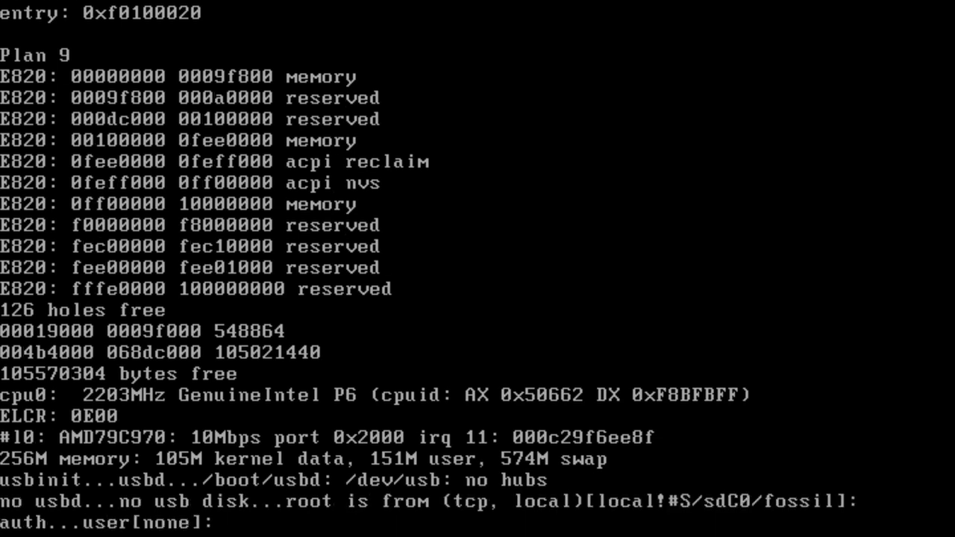
pyautogui.write('glenda')
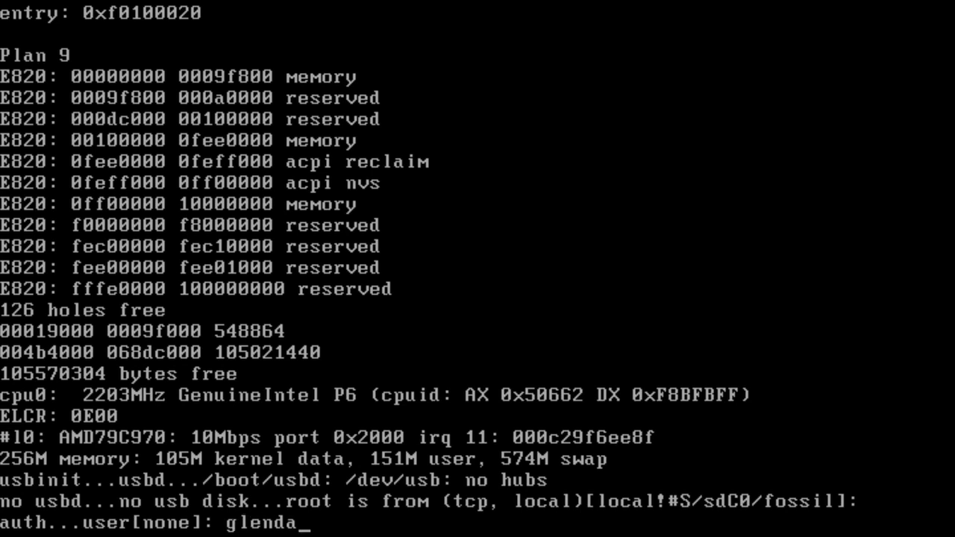
pyautogui.press('Return')
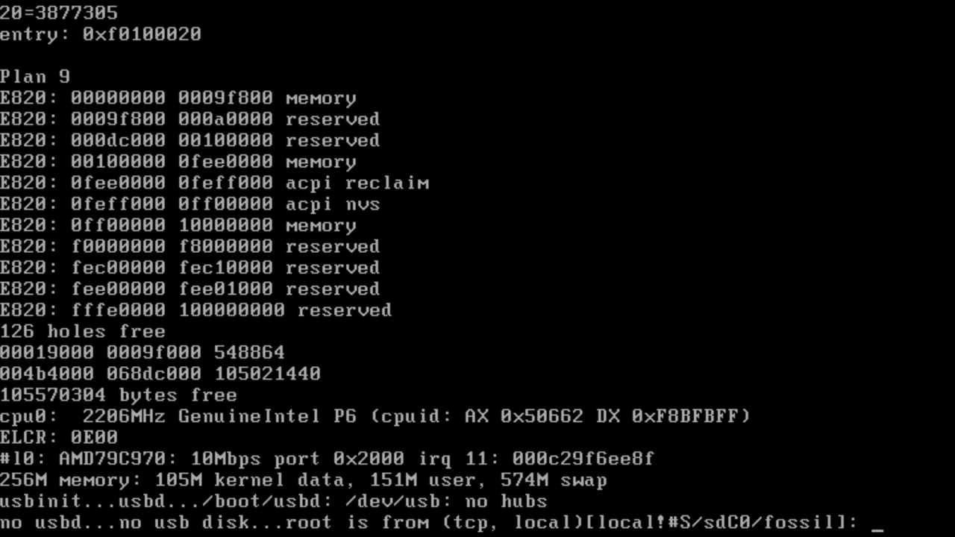
# Boot from the default fossil root as user none, mount the 9fat partition and change to /n/9fat.
pyautogui.press('Return')
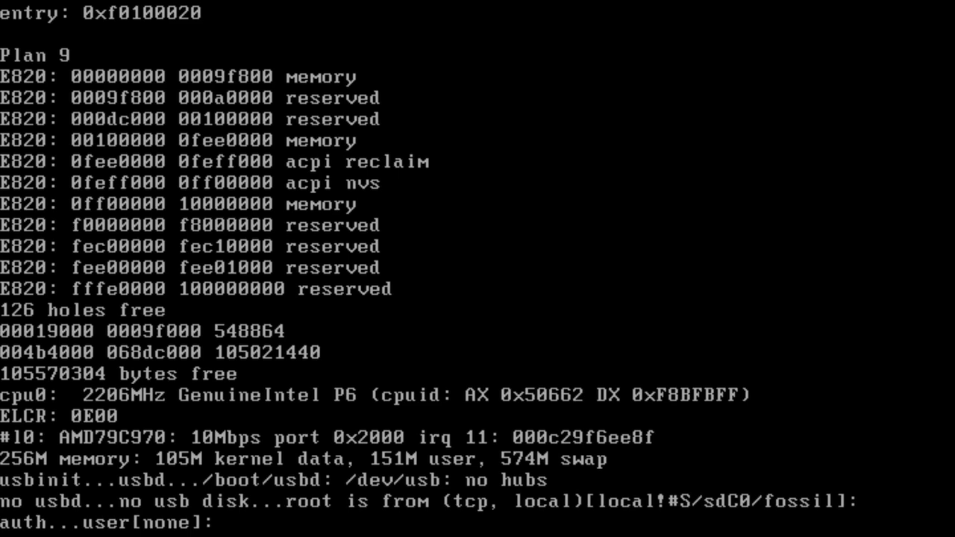
pyautogui.press('Return')
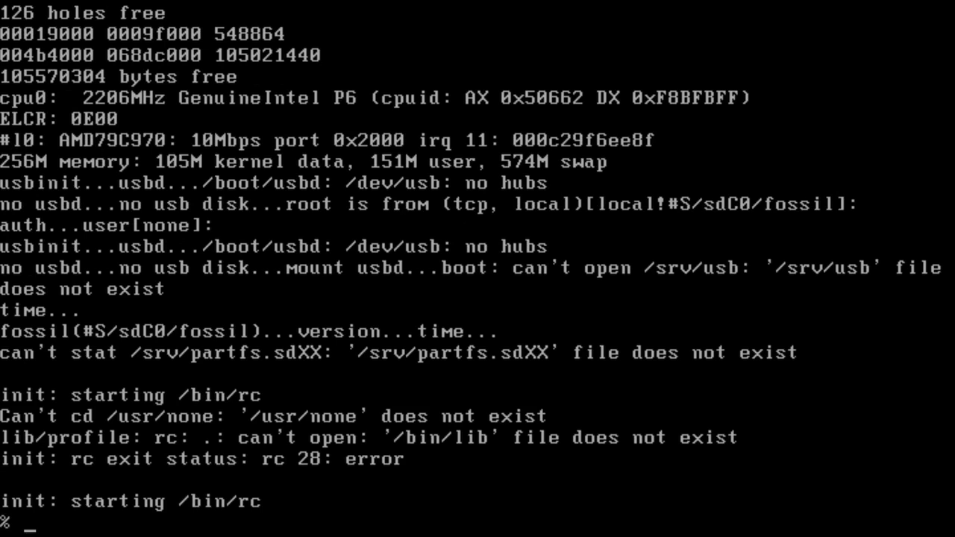
pyautogui.write('9fat:')
pyautogui.press('Return')
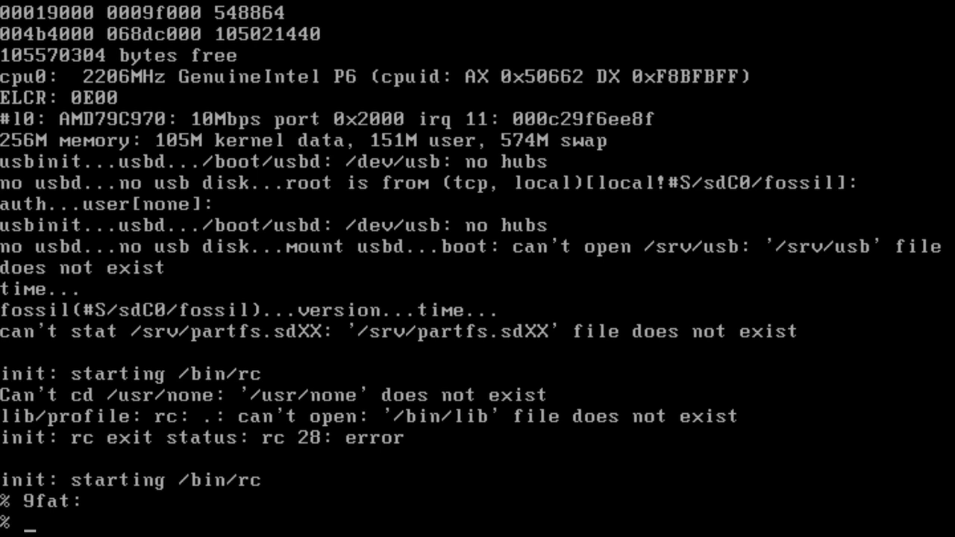
pyautogui.write('cd /n/9fat')
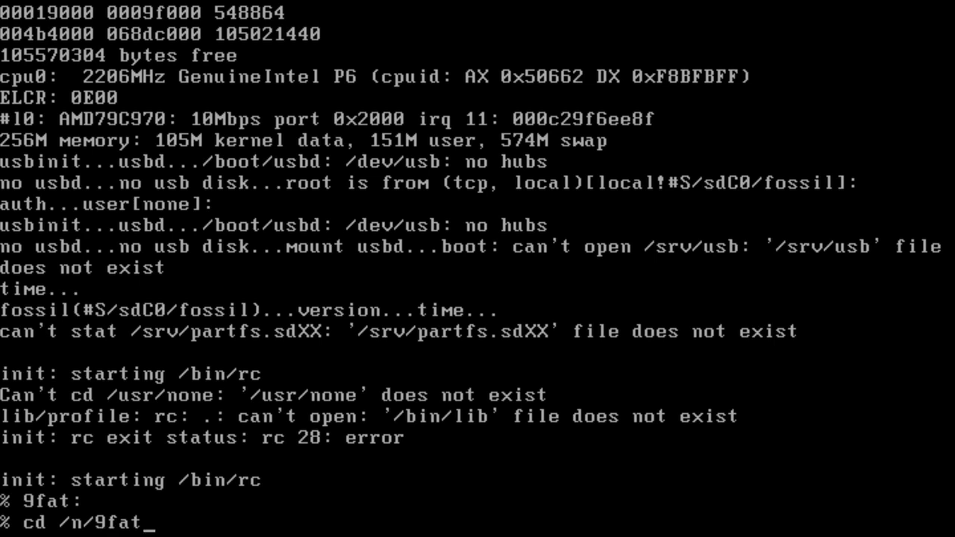
pyautogui.press('Return')
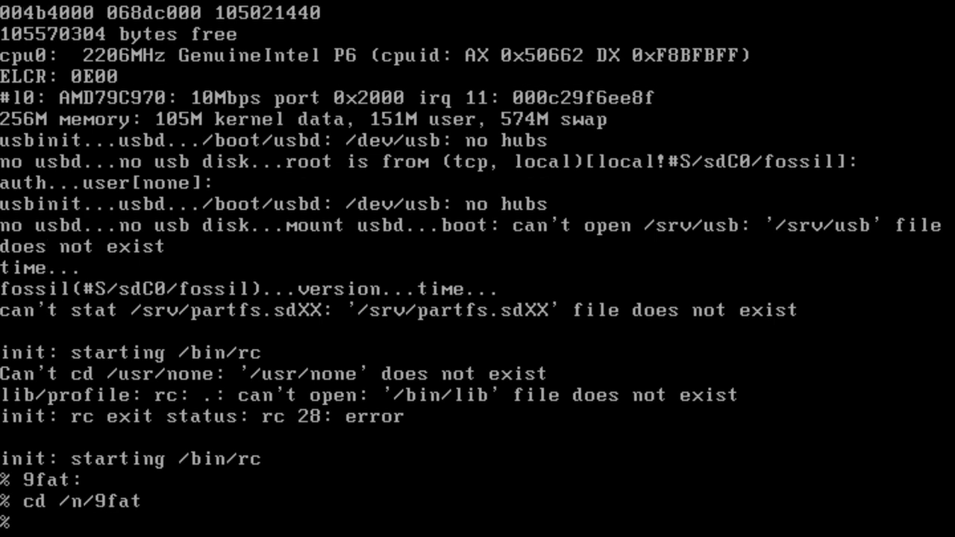
# Display the contents of plan9.ini in the shell.
pyautogui.write('cat plan9')
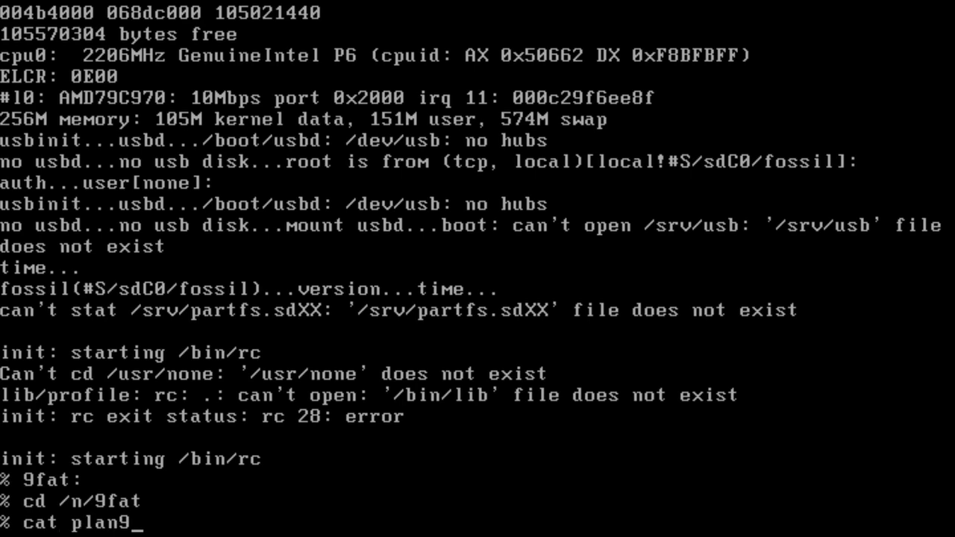
pyautogui.write('.ini')
pyautogui.press('Return')
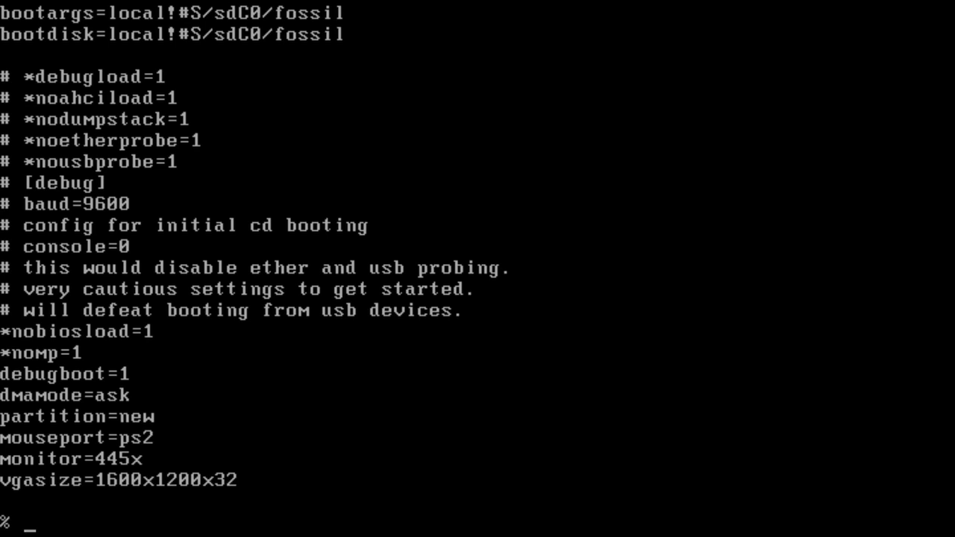
# Set the virtual machine's CD/DVD drive to the remote KNOPPIX V7.4.2 DVD image in the iso folder of datastore1.
pyautogui.click(245, 30)
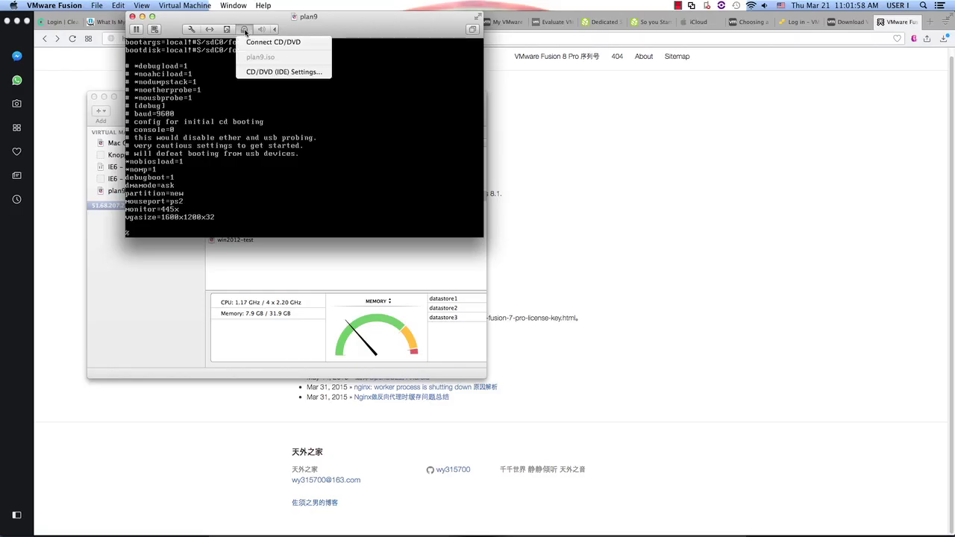
pyautogui.click(263, 72)
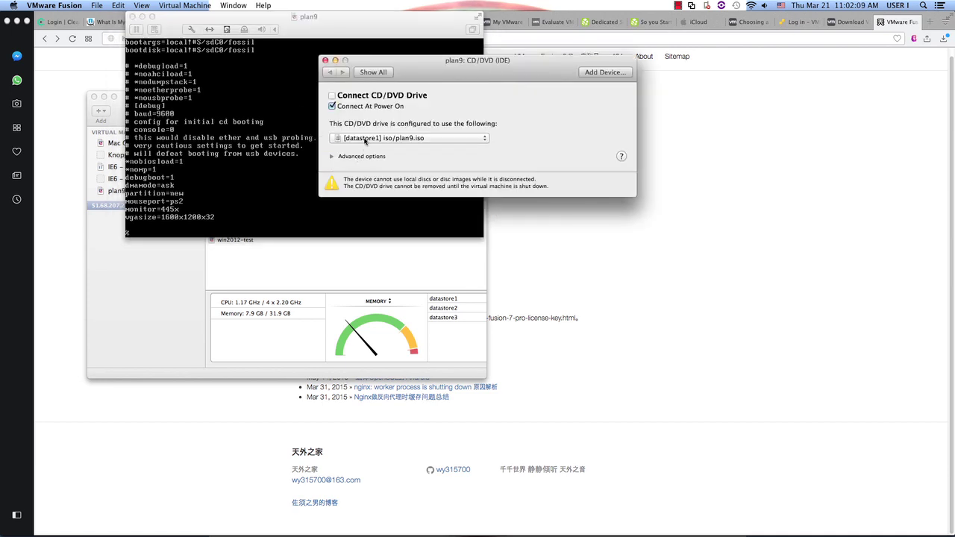
pyautogui.click(429, 140)
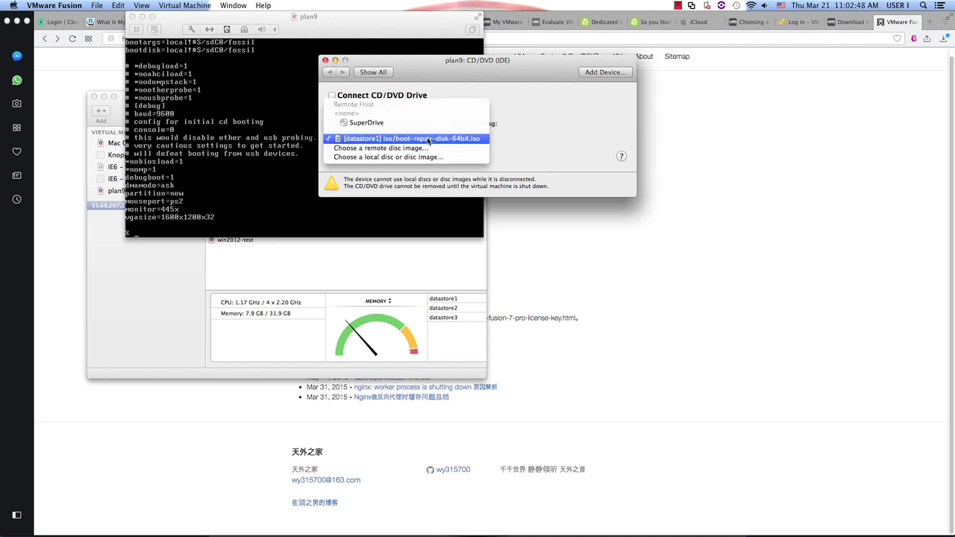
pyautogui.click(427, 148)
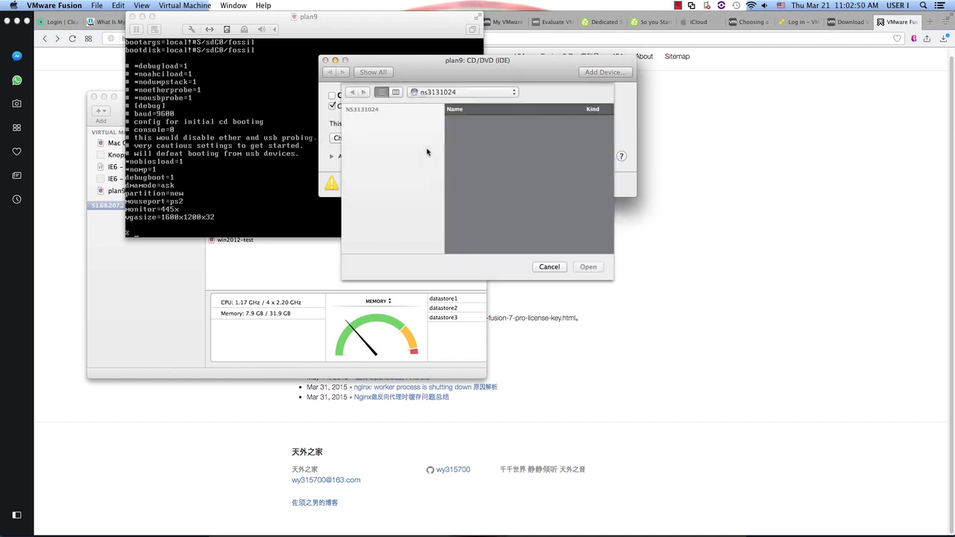
pyautogui.click(390, 122)
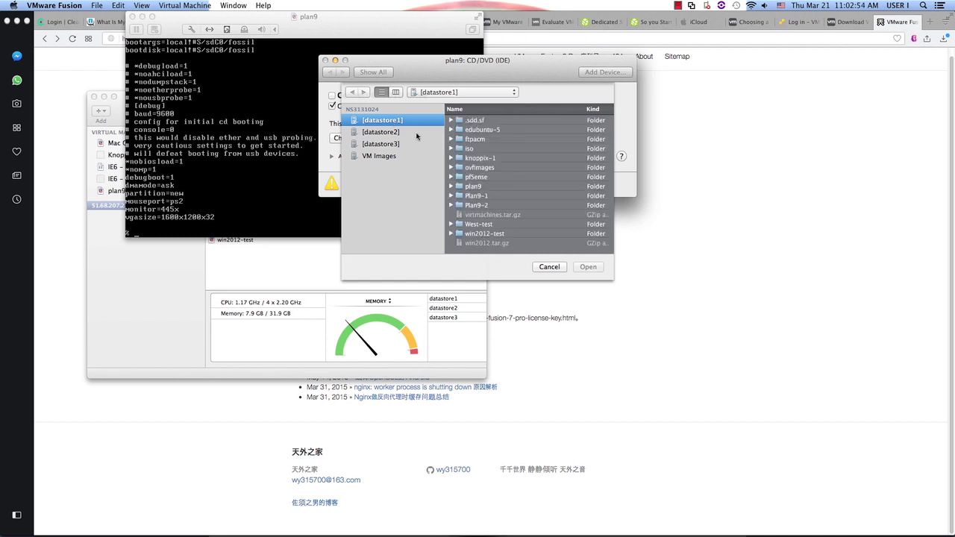
pyautogui.doubleClick(464, 149)
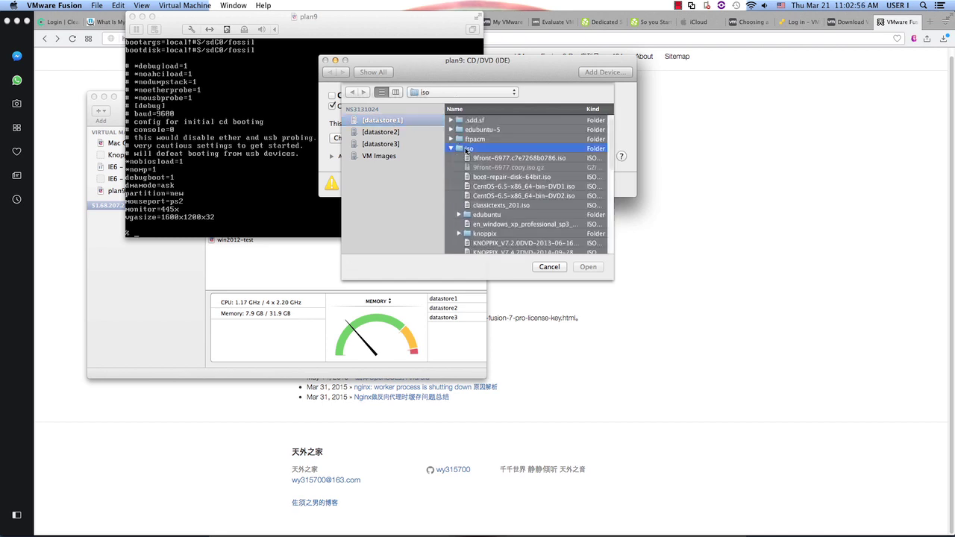
pyautogui.scroll(-1, 475, 191)
pyautogui.scroll(-1, 476, 191)
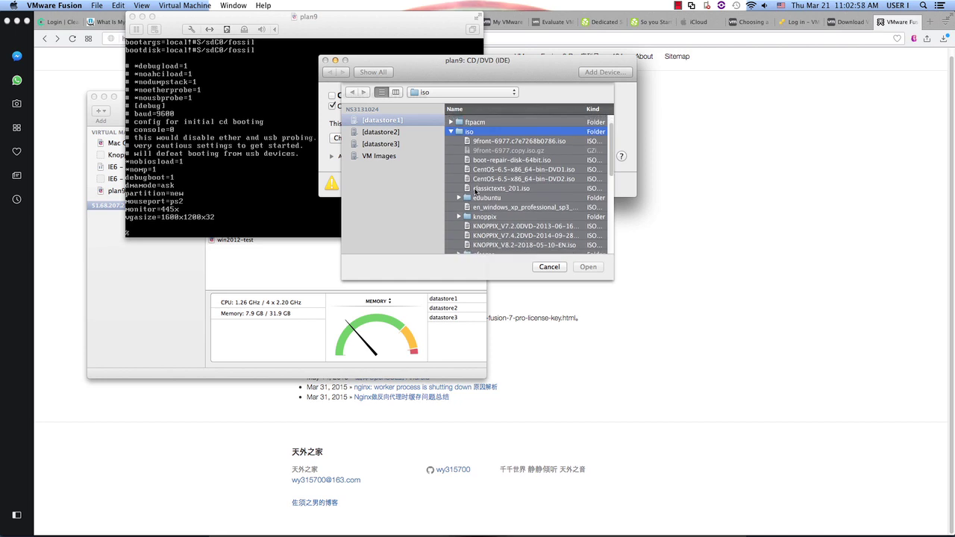
pyautogui.click(481, 235)
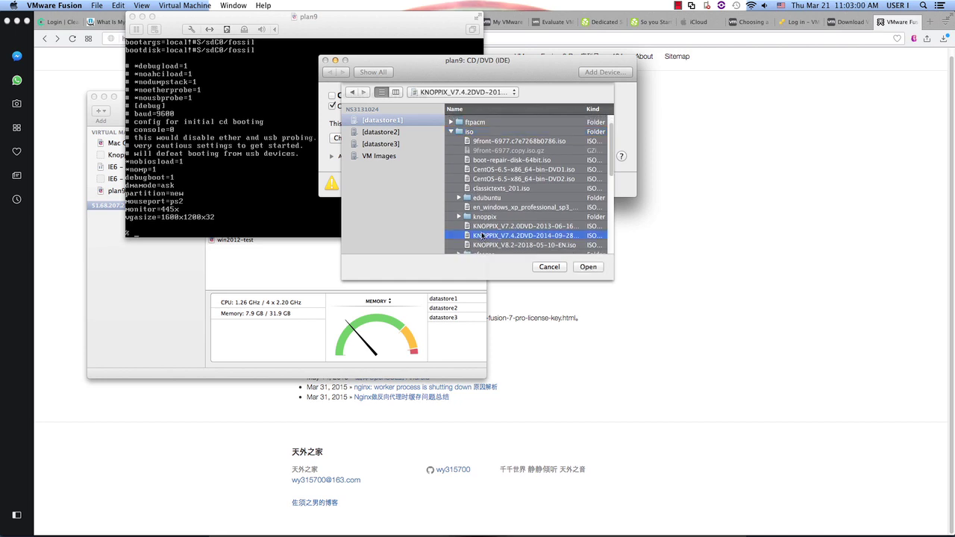
pyautogui.click(582, 268)
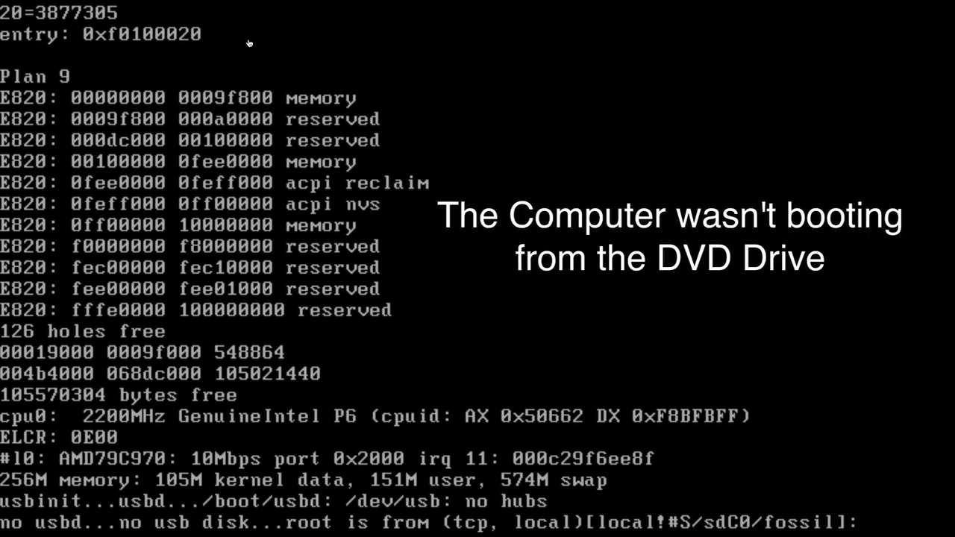
# Restart the virtual machine from the root source prompt to get to its firmware boot screen.
pyautogui.click(250, 42)
pyautogui.hotkey('ctrl', 'alt', 'Delete')
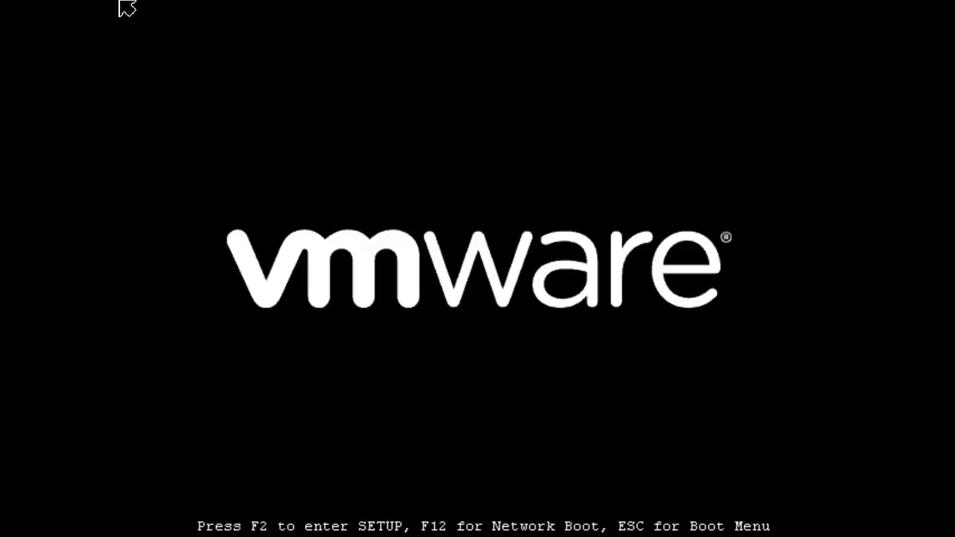
# Enter the BIOS setup and move CD-ROM Drive to first place in the boot order.
pyautogui.press('F2')
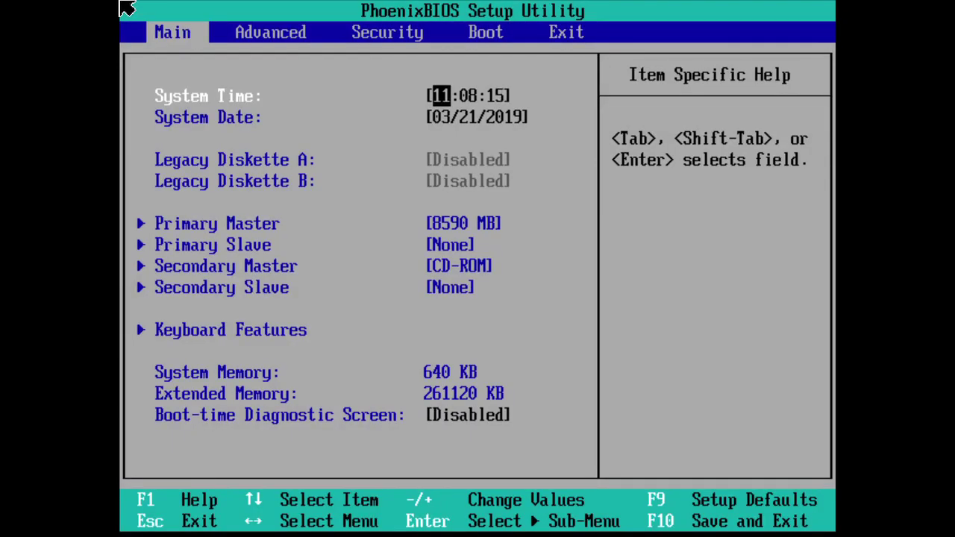
pyautogui.press('Right')
pyautogui.press('Right')
pyautogui.press('Right')
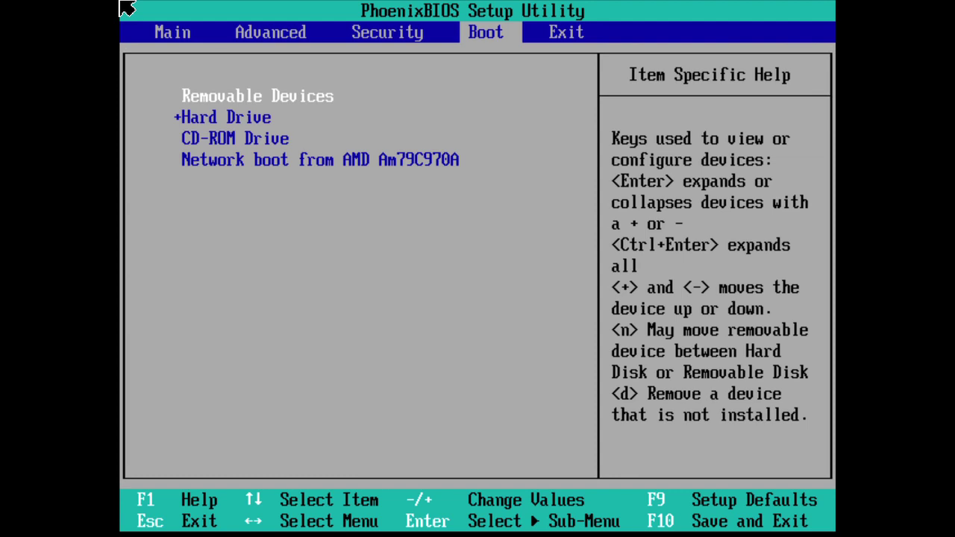
pyautogui.press('Down')
pyautogui.press('Down')
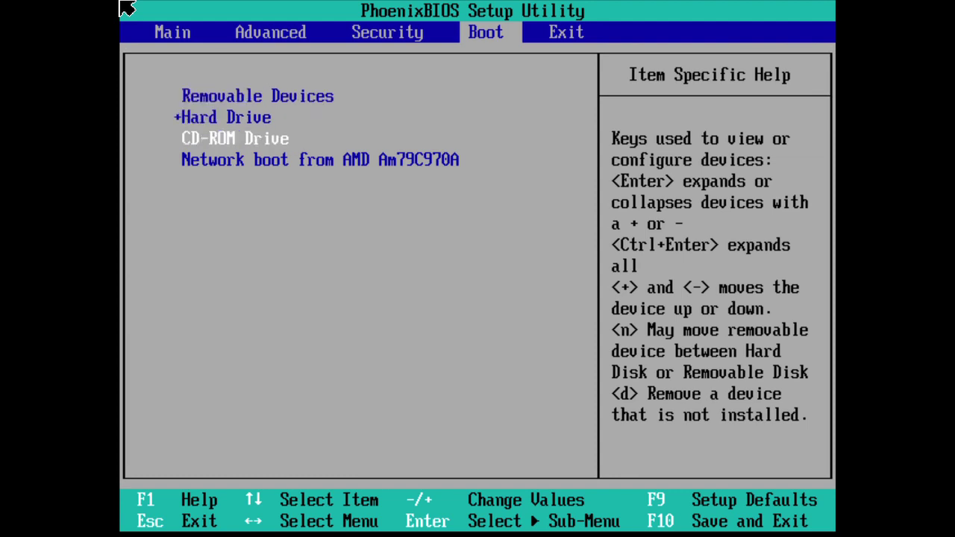
pyautogui.press('+')
pyautogui.press('+')
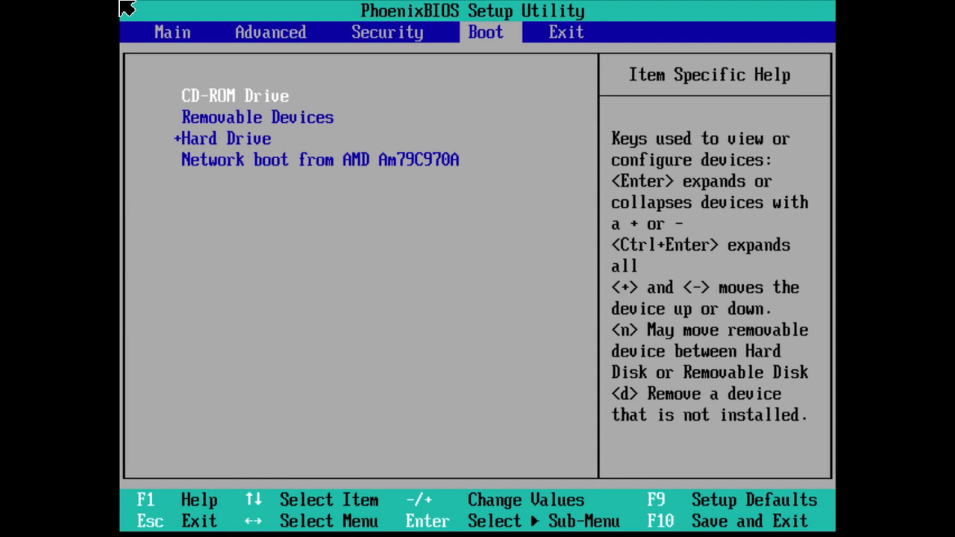
# Exit the BIOS setup saving the changes and boot KNOPPIX with its default options.
pyautogui.press('Right')
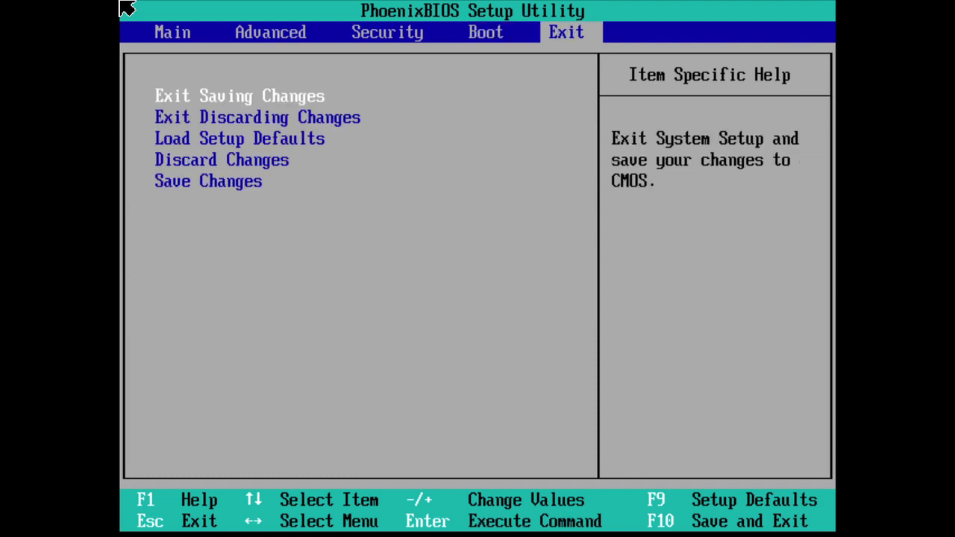
pyautogui.press('Return')
pyautogui.press('Return')
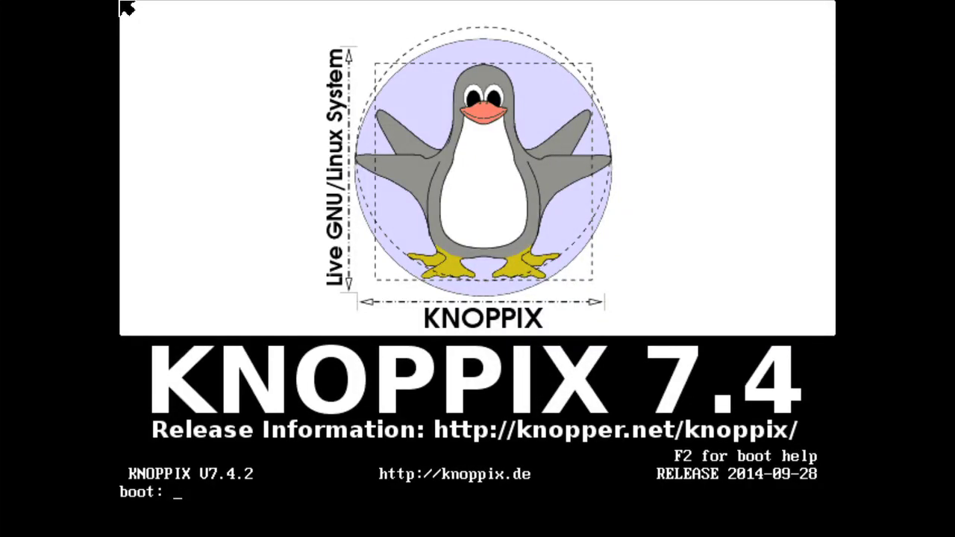
pyautogui.press('Return')
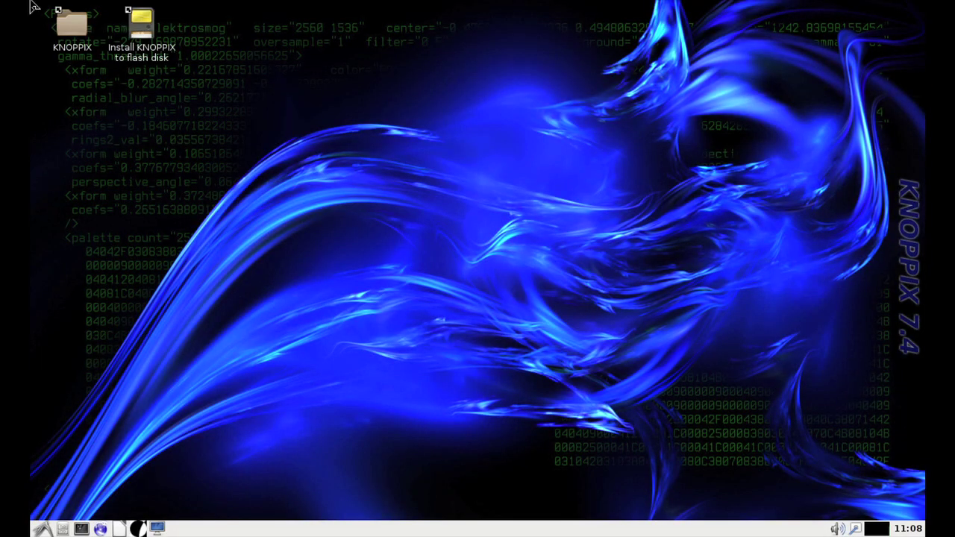
# Open a terminal on the KNOPPIX desktop and list the mounted filesystems.
pyautogui.click(72, 24)
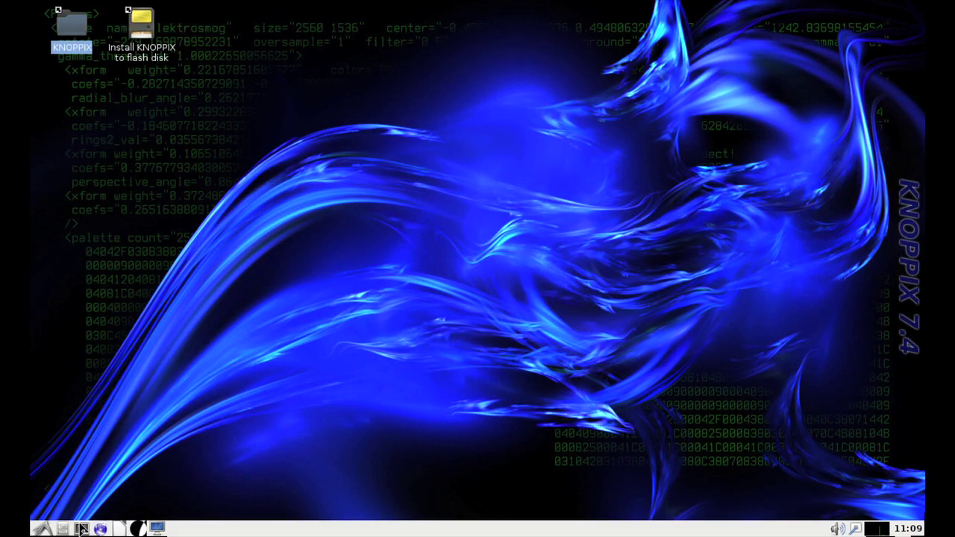
pyautogui.click(82, 529)
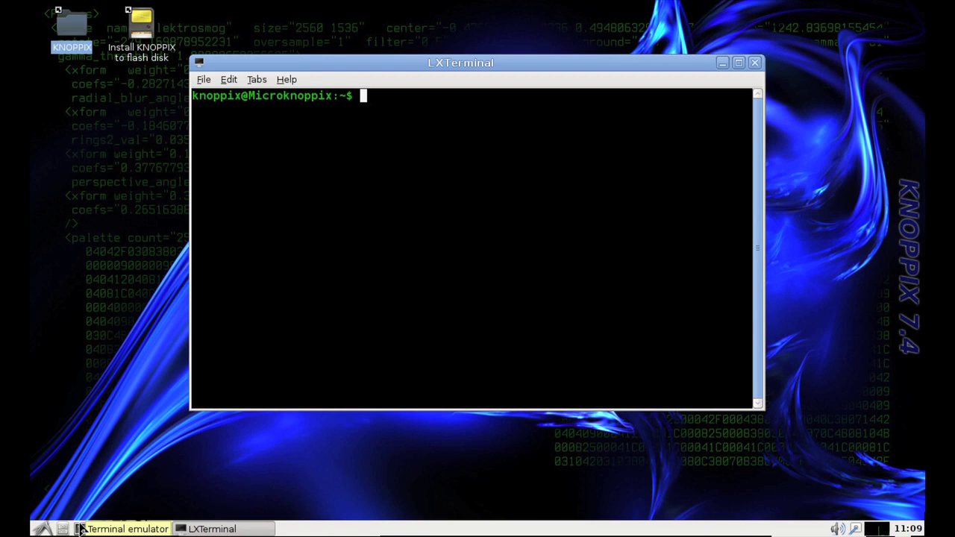
pyautogui.write('mount')
pyautogui.press('Return')
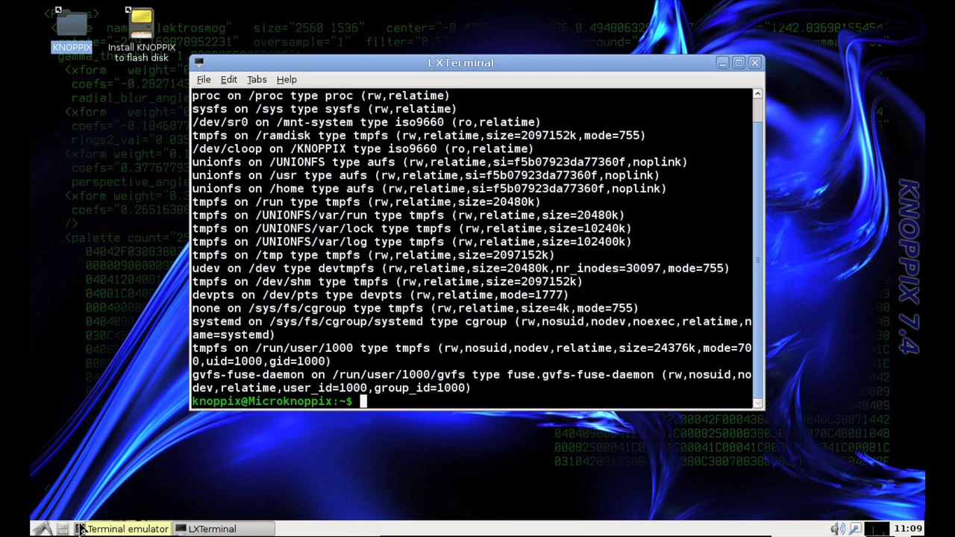
# Try to mount /dev/sda1 on /mnt as the regular knoppix user.
pyautogui.write('mount ')
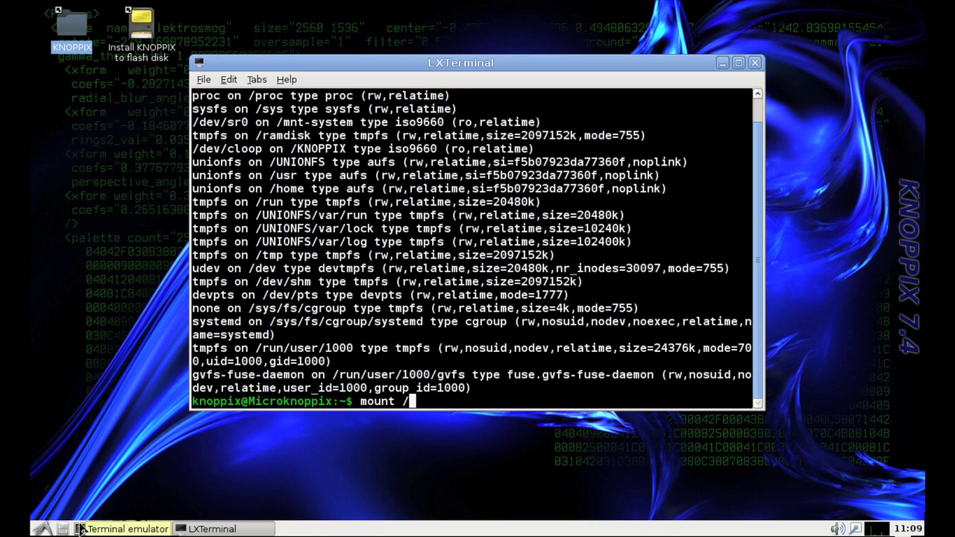
pyautogui.write('/dev/sda1')
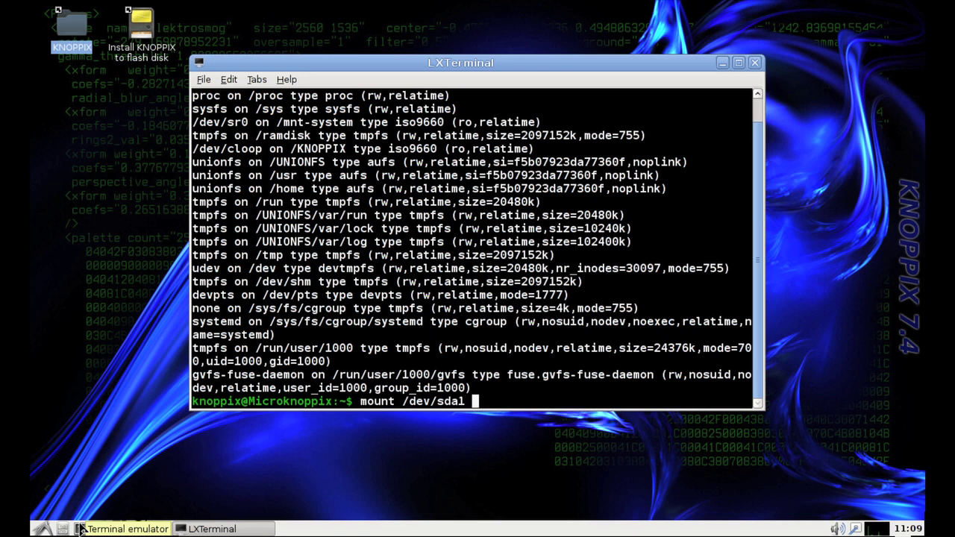
pyautogui.write(' /mnt')
pyautogui.press('Return')
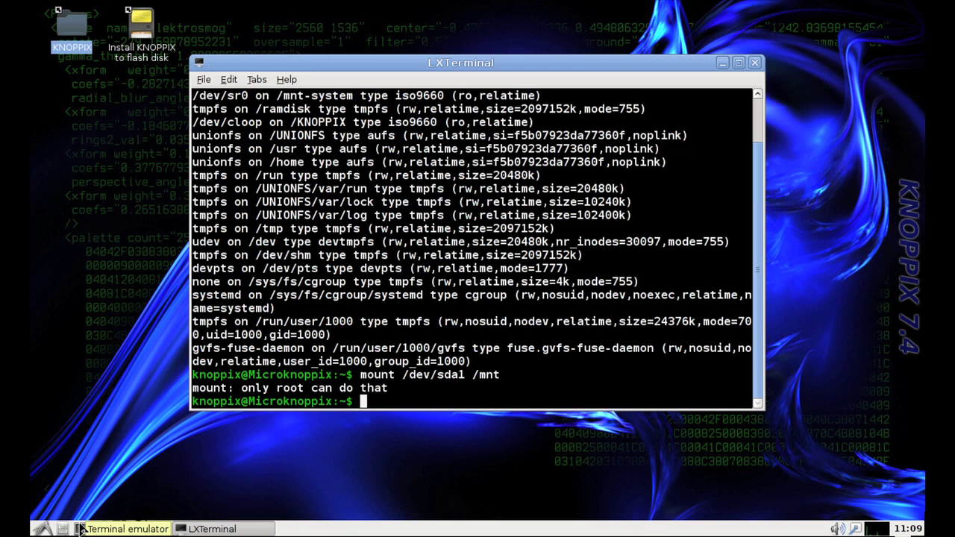
# Switch to the root user and mount /dev/sda1 on /mnt.
pyautogui.write('su')
pyautogui.press('Return')
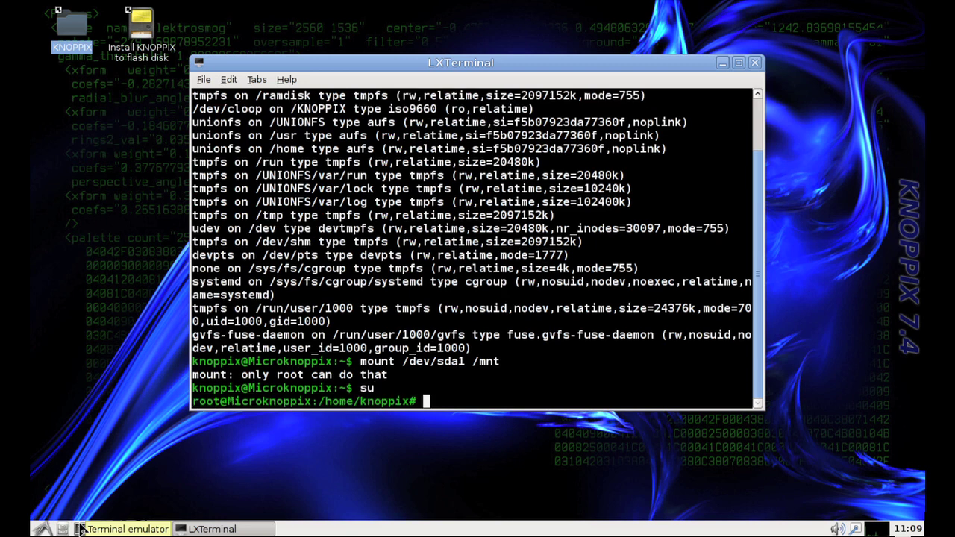
pyautogui.write('mount /de')
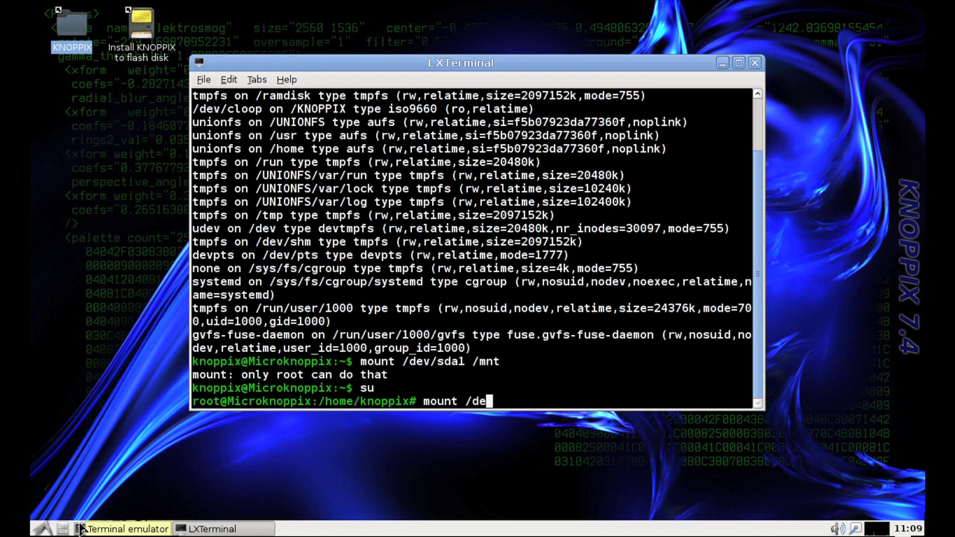
pyautogui.write('v/sda1 /mnt')
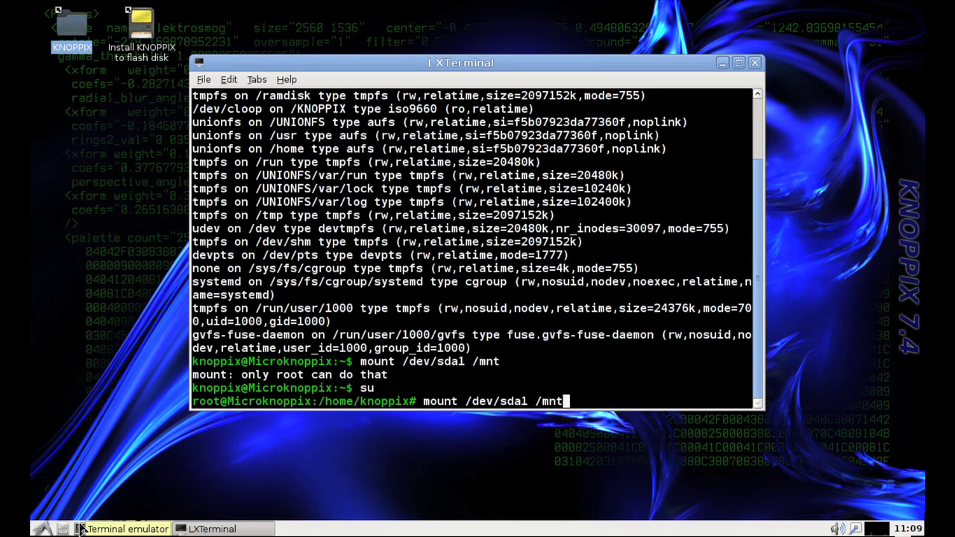
pyautogui.press('Return')
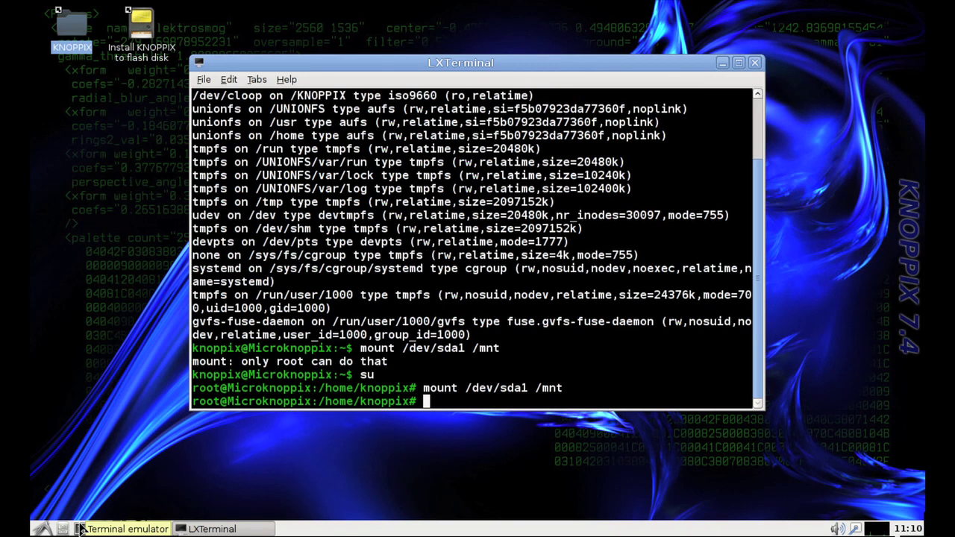
# Change to the /mnt directory and list its files.
pyautogui.write('cd /mnt')
pyautogui.press('Return')
pyautogui.write('ls')
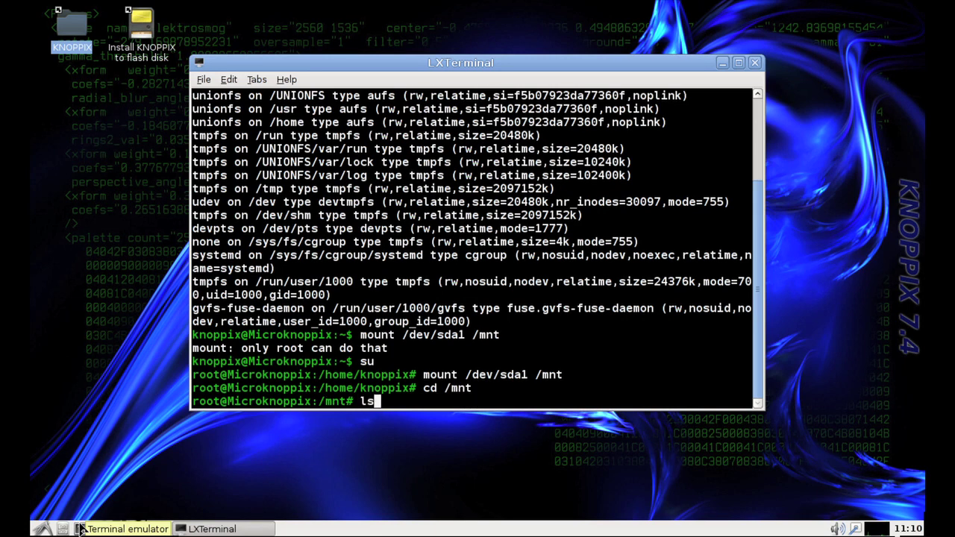
pyautogui.press('Return')
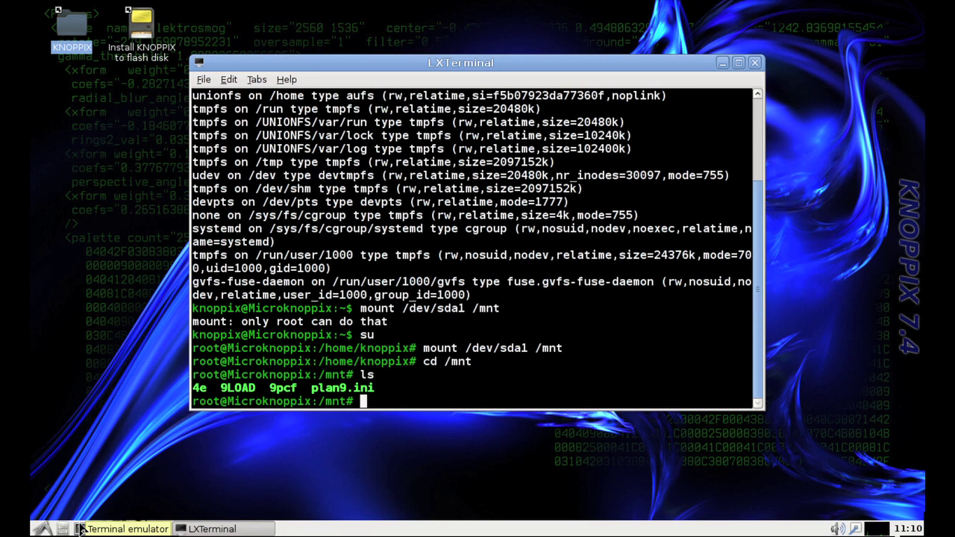
# Open plan9.ini from /mnt in the vi editor.
pyautogui.write('vi plan8')
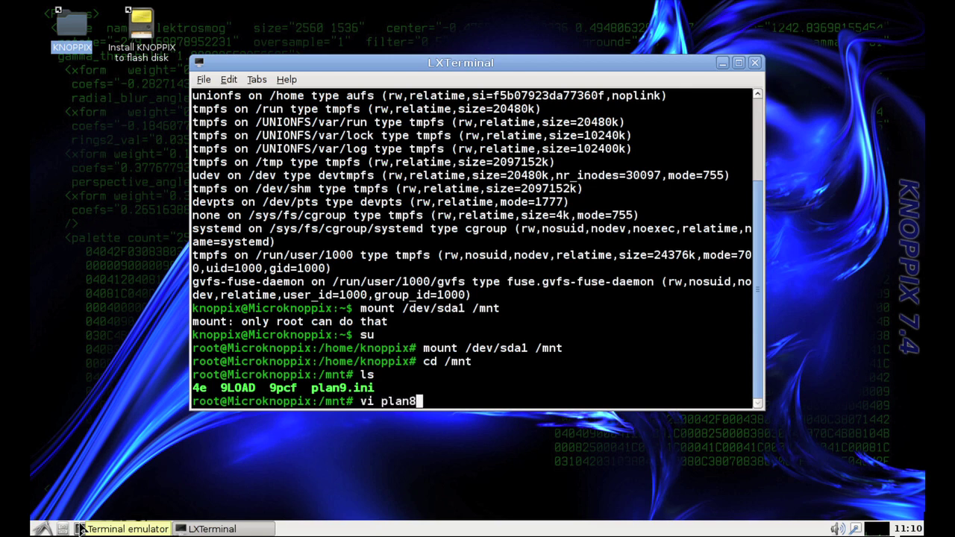
pyautogui.press('BackSpace')
pyautogui.write('9.ini')
pyautogui.press('Return')
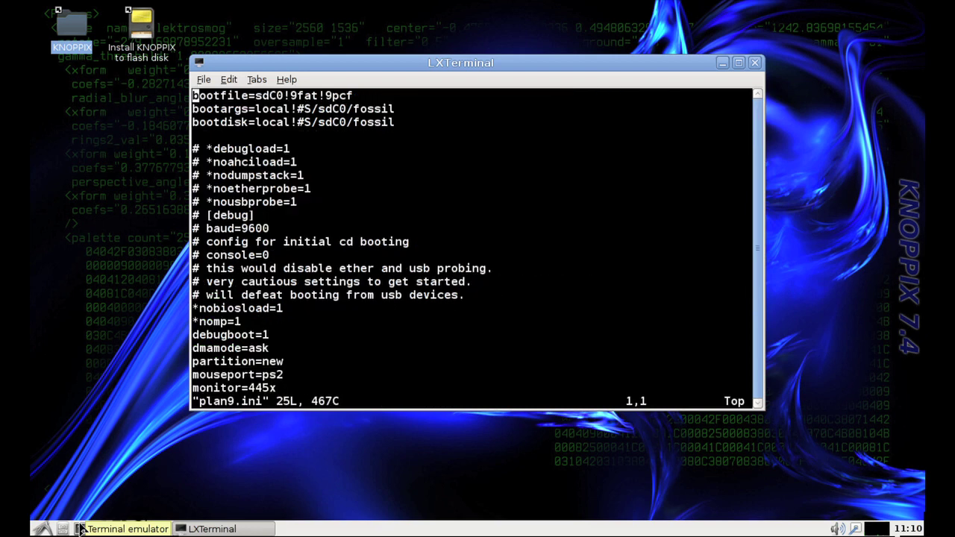
# Set the monitor entry near the end of plan9.ini to cinema.
pyautogui.press('Down')
pyautogui.press('Down')
pyautogui.press('Down')
pyautogui.press('Down')
pyautogui.press('Down')
pyautogui.press('Down')
pyautogui.press('Down')
pyautogui.press('Down')
pyautogui.press('Down')
pyautogui.press('Down')
pyautogui.press('Down')
pyautogui.press('Down')
pyautogui.press('Down')
pyautogui.press('Down')
pyautogui.press('Down')
pyautogui.press('Down')
pyautogui.press('Down')
pyautogui.press('Down')
pyautogui.press('Down')
pyautogui.press('Down')
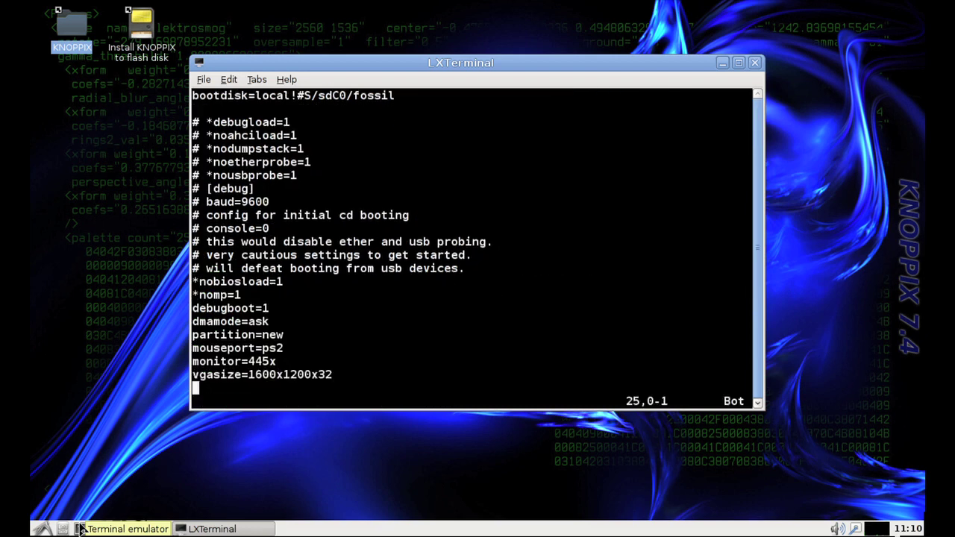
pyautogui.press('Up')
pyautogui.press('Up')
pyautogui.press('Up')
pyautogui.press('Down')
pyautogui.press('Right')
pyautogui.press('Right')
pyautogui.press('Right')
pyautogui.press('Right')
pyautogui.press('Right')
pyautogui.press('Right')
pyautogui.press('Right')
pyautogui.press('Right')
pyautogui.press('Right')
pyautogui.press('Right')
pyautogui.press('Right')
pyautogui.press('Left')
pyautogui.press('Left')
pyautogui.press('Left')
pyautogui.hotkey('shift', 'c')
pyautogui.write('cin')
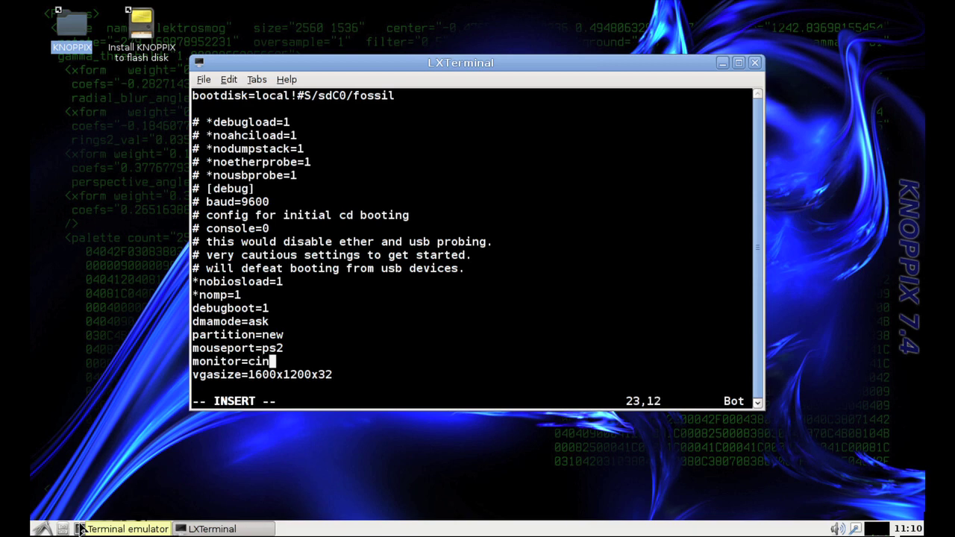
pyautogui.write('ema')
pyautogui.press('Escape')
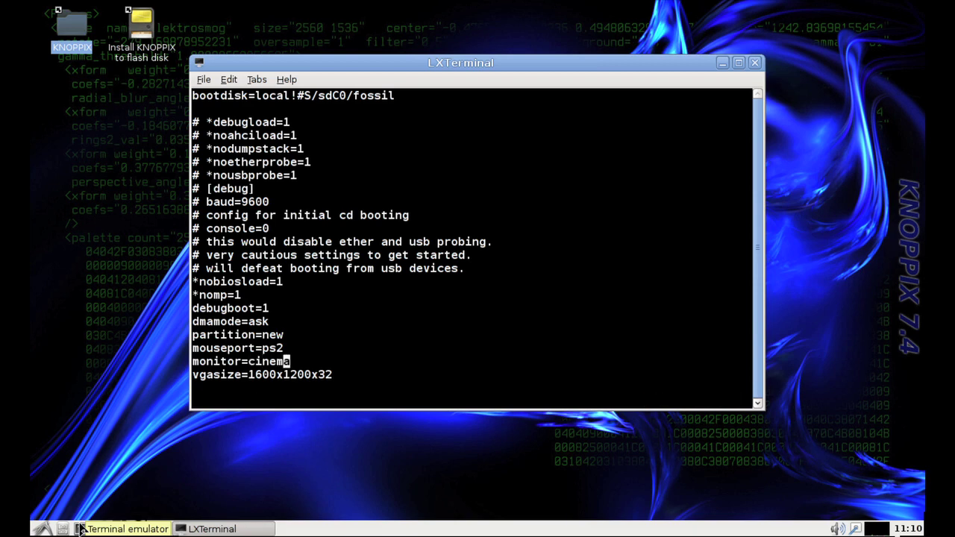
# Set the vgasize entry in plan9.ini to 1200x768x32.
pyautogui.press('Down')
pyautogui.press('Left')
pyautogui.press('Left')
pyautogui.press('Left')
pyautogui.press('Left')
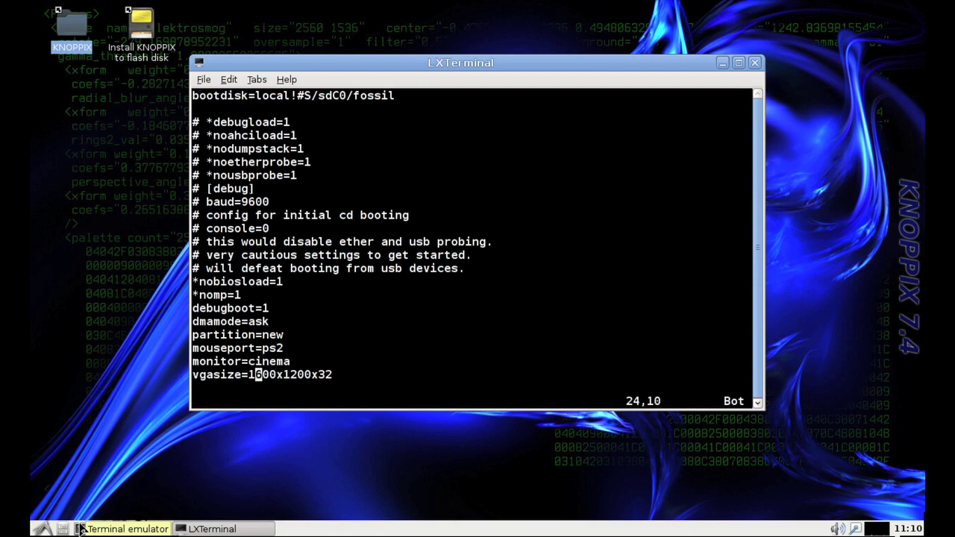
pyautogui.hotkey('shift', 'c')
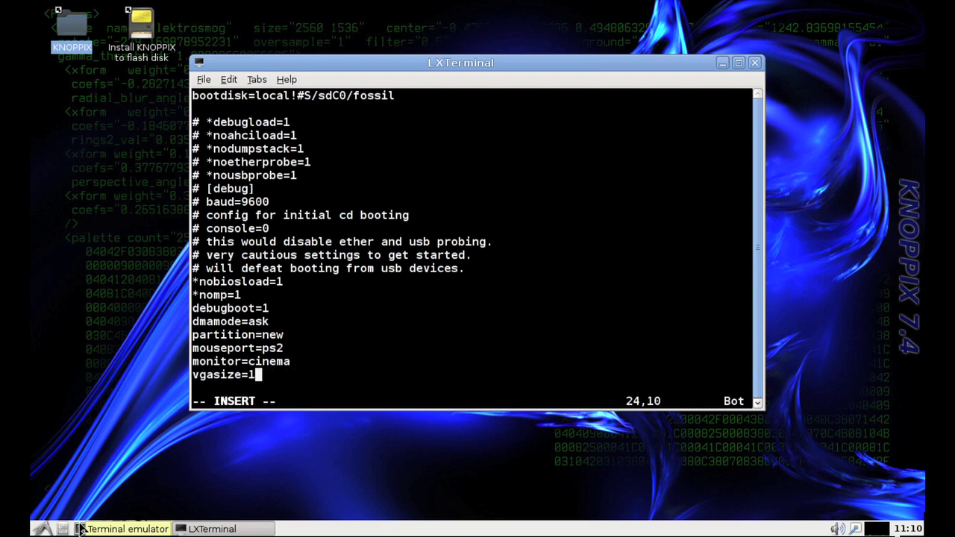
pyautogui.write('12')
pyautogui.press('BackSpace')
pyautogui.press('BackSpace')
pyautogui.press('BackSpace')
pyautogui.write('1200x768')
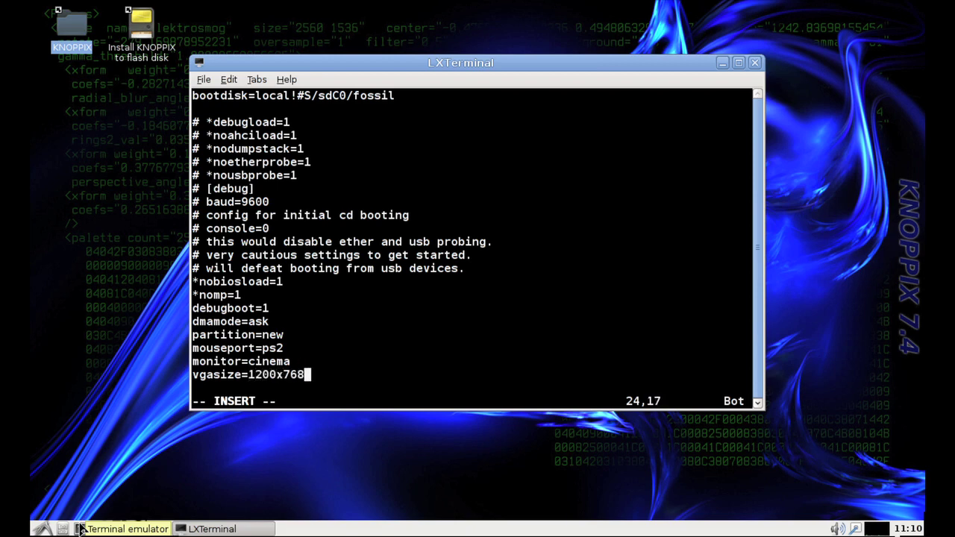
pyautogui.write('x32')
pyautogui.press('Escape')
pyautogui.press('Down')
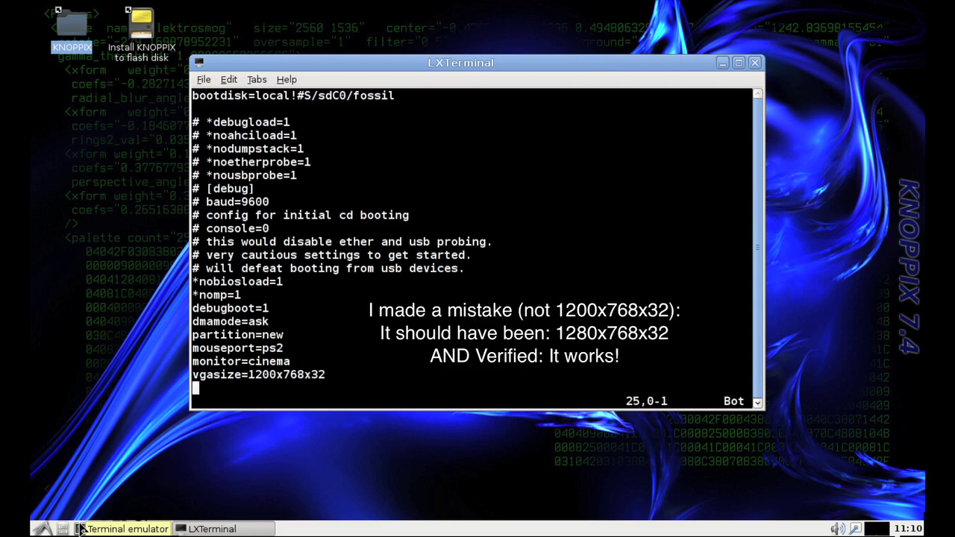
# Save plan9.ini, quitting vi, and print the file's contents in the shell.
pyautogui.write(':wq')
pyautogui.press('Return')
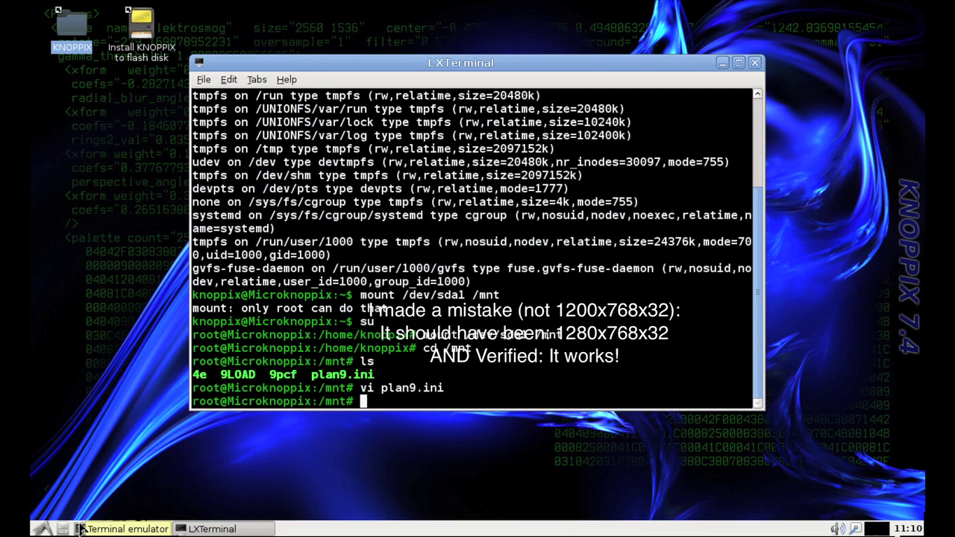
pyautogui.write('cat plan9.ini')
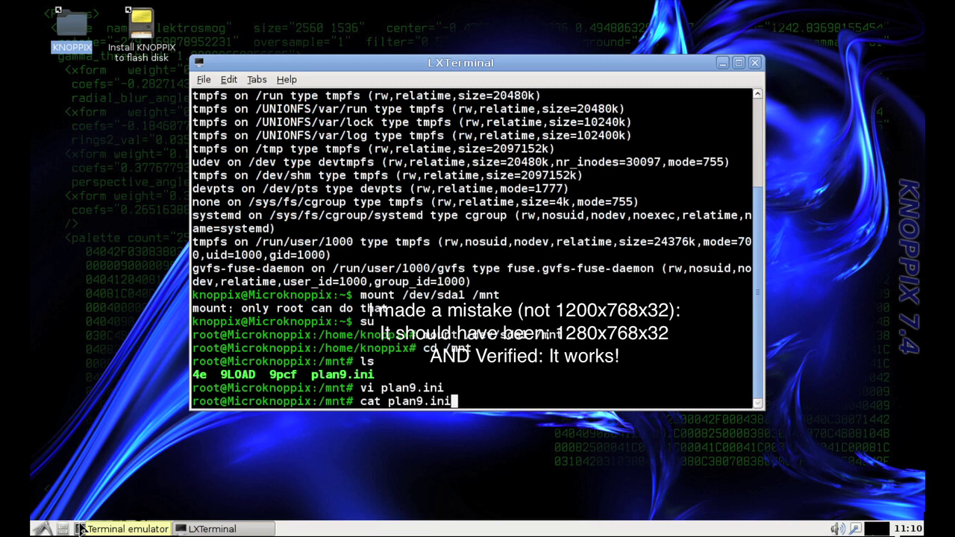
pyautogui.press('Return')
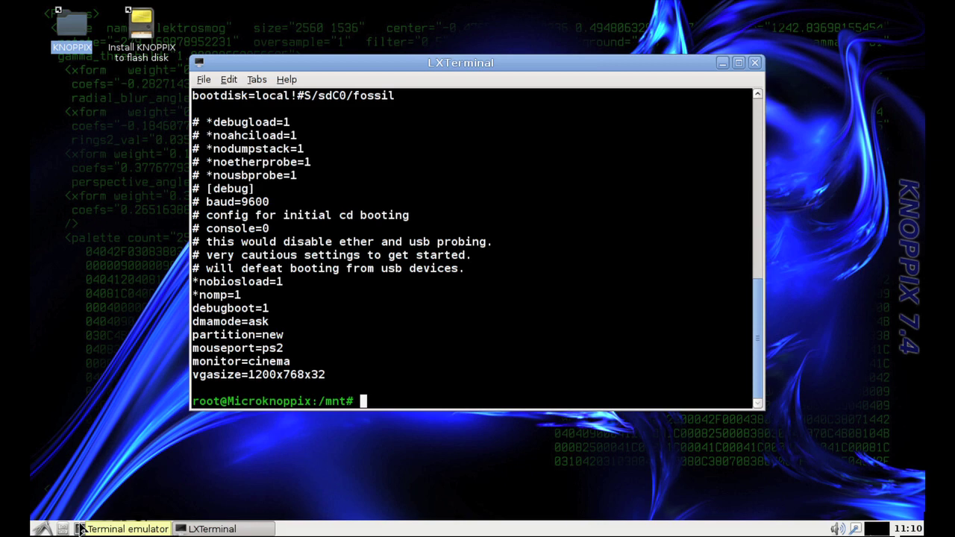
# Exit the root shell and close the terminal session.
pyautogui.write('exit')
pyautogui.press('Return')
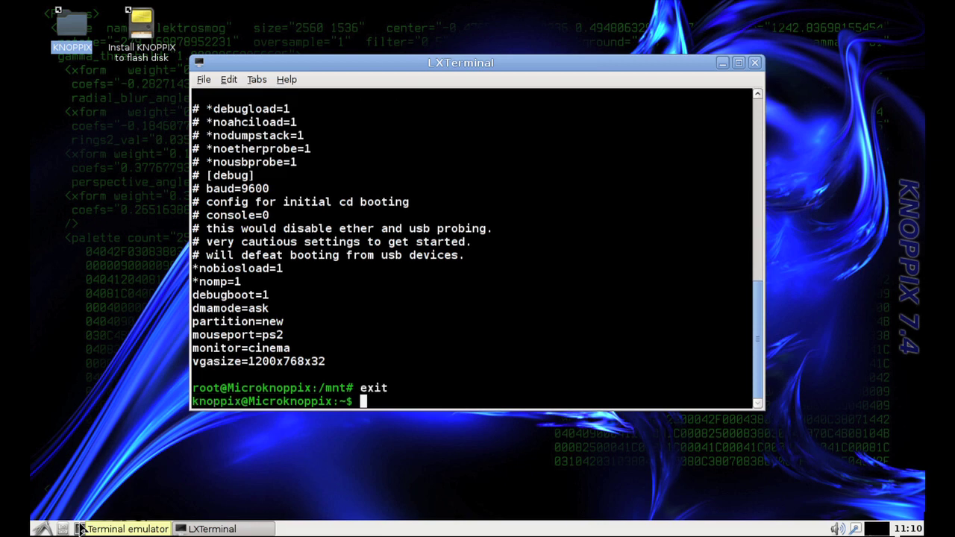
pyautogui.hotkey('ctrl', 'd')
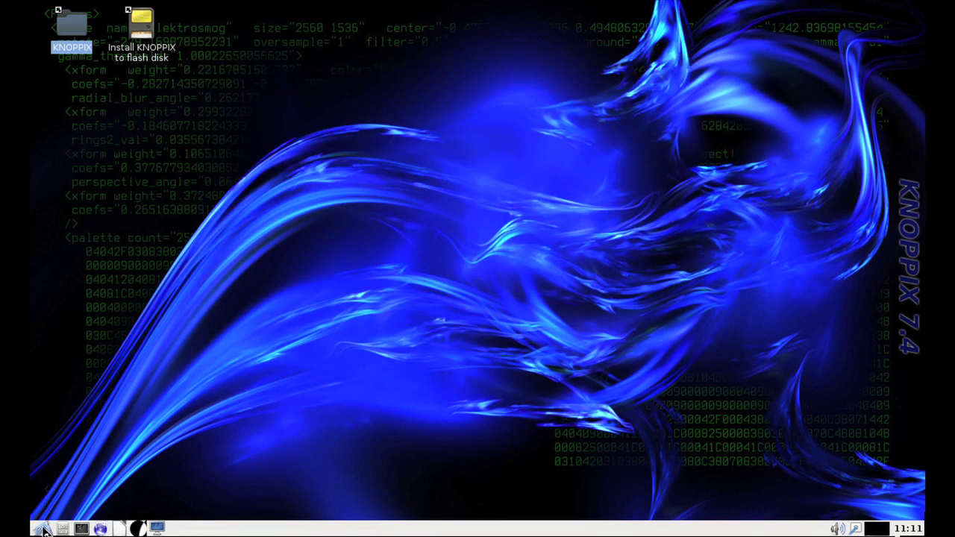
# Shut down the KNOPPIX system from the LXDE session's logout dialog.
pyautogui.click(43, 528)
pyautogui.click(51, 520)
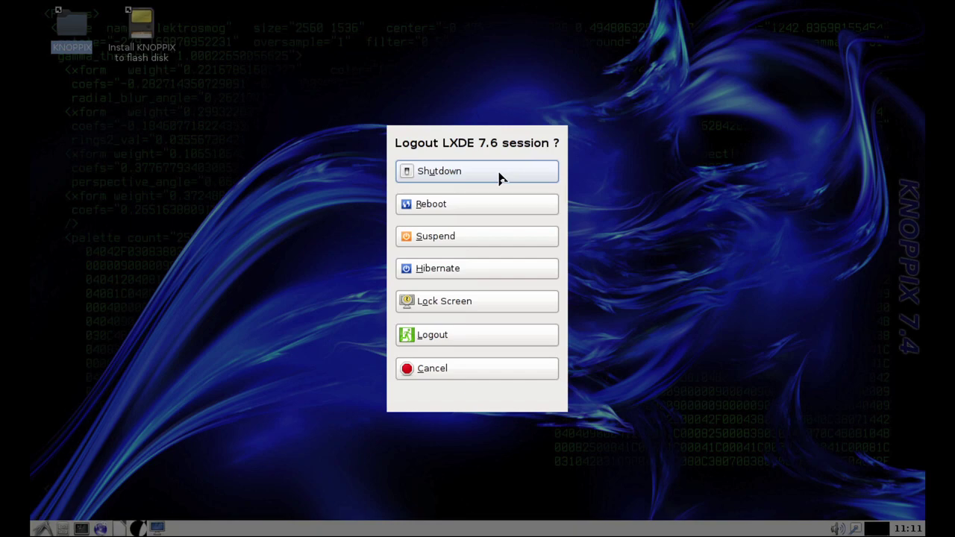
pyautogui.click(500, 177)
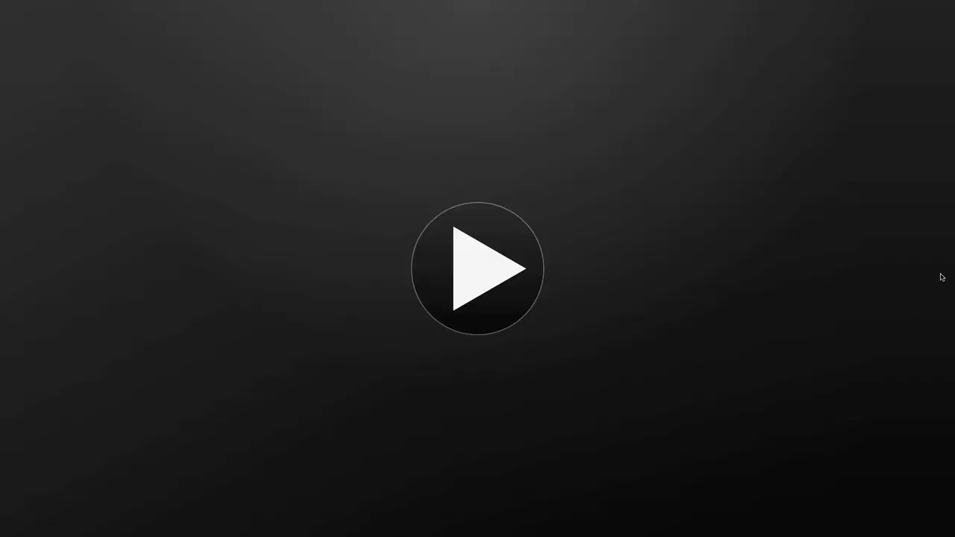
# Start the virtual machine, boot Plan 9 from the default root as glenda, and check the logged-in user with who.
pyautogui.click(498, 267)
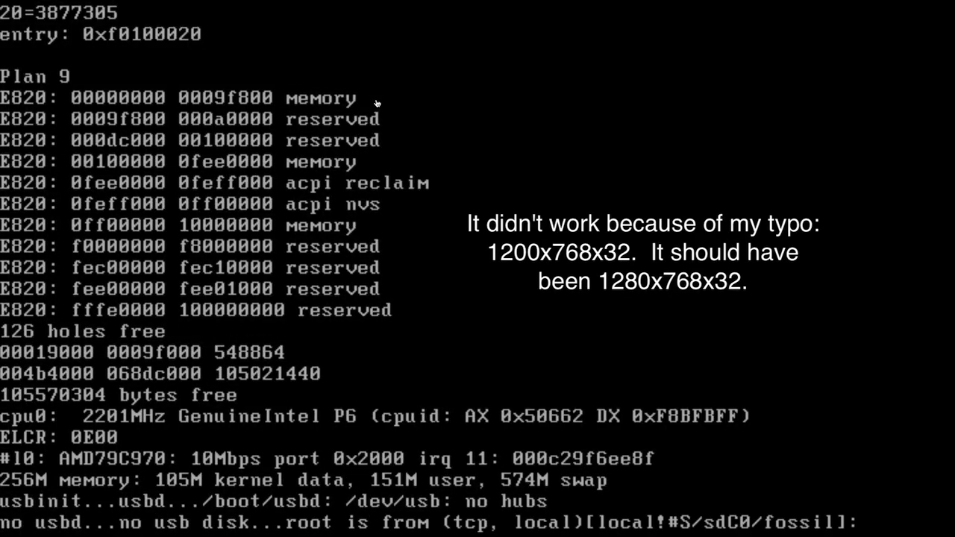
pyautogui.press('Return')
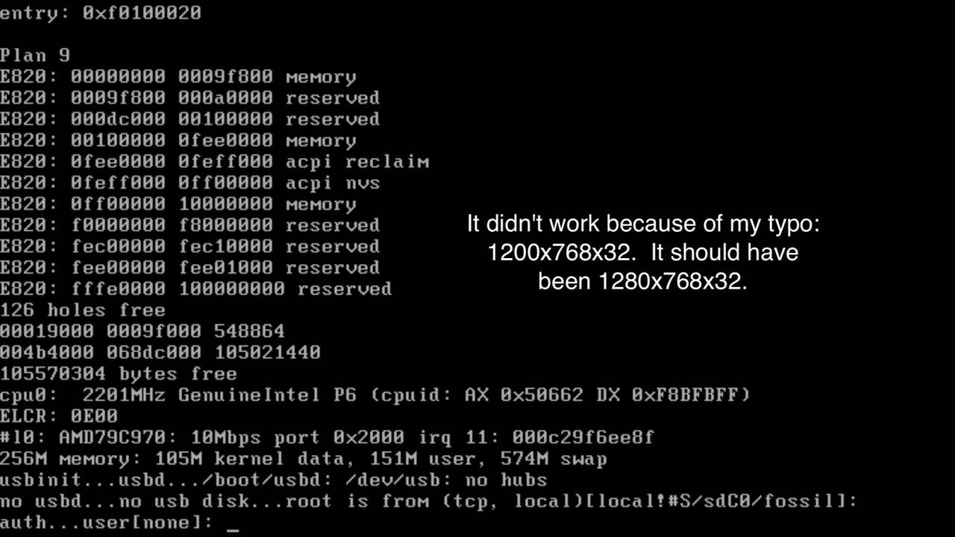
pyautogui.write('glenda')
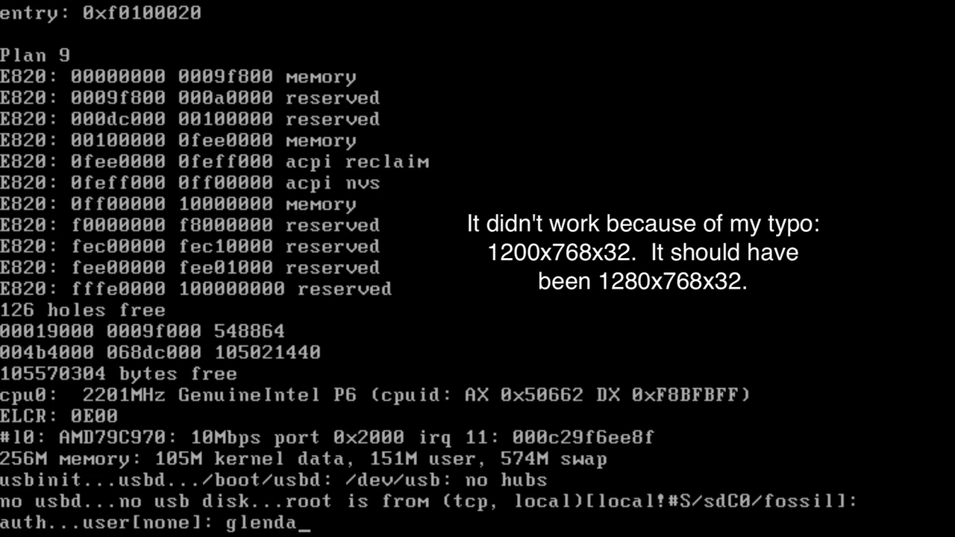
pyautogui.press('Return')
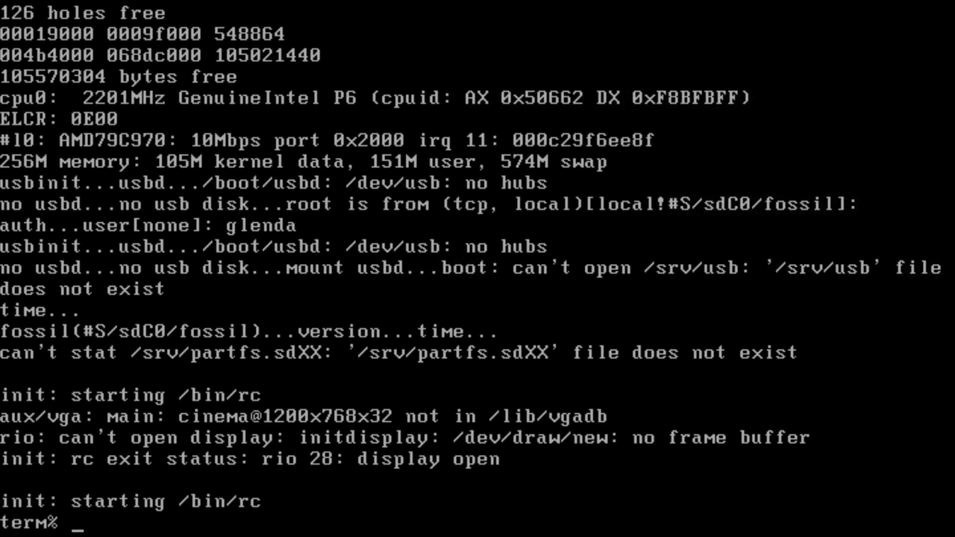
pyautogui.write('who')
pyautogui.press('Return')
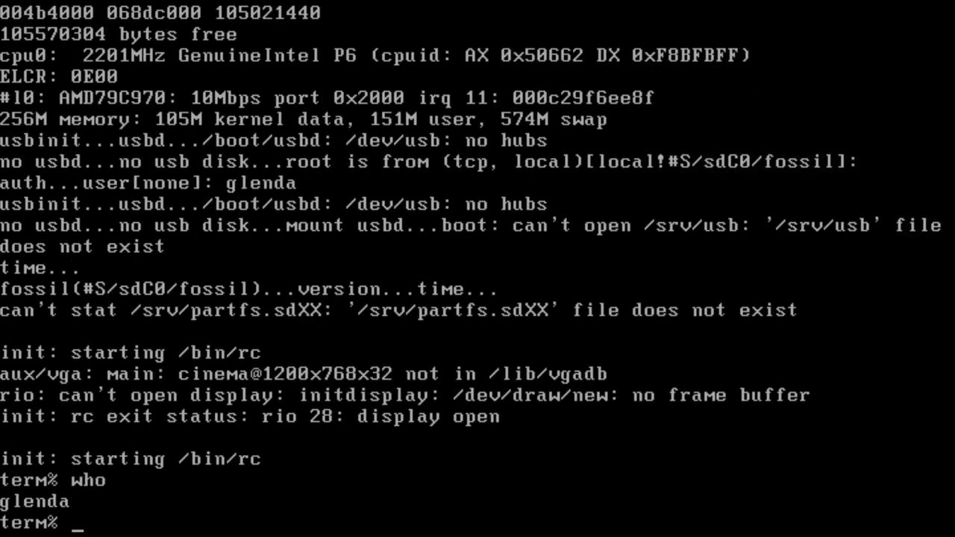
# Mount the FAT boot partition with 9fat: and change to the /n/9fat directory.
pyautogui.write('9fat')
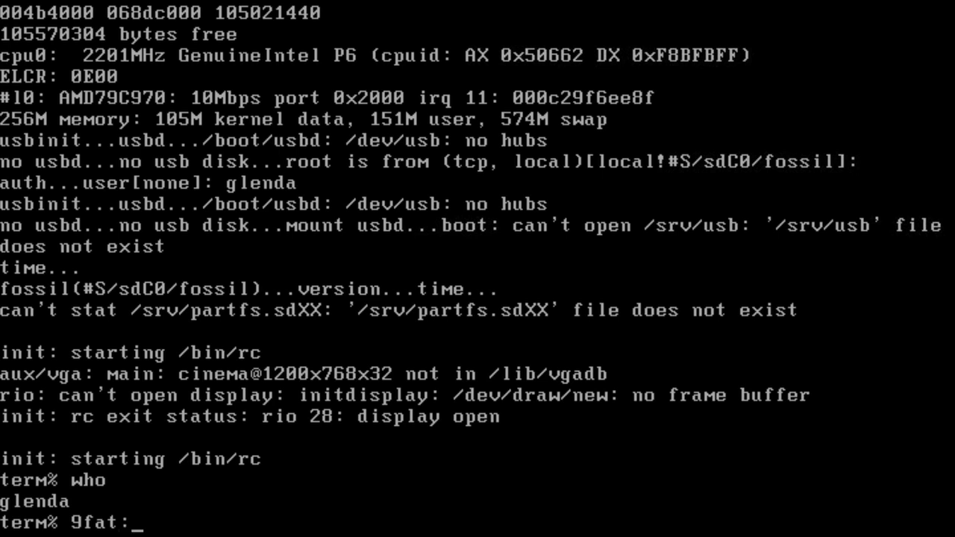
pyautogui.write(':')
pyautogui.press('Return')
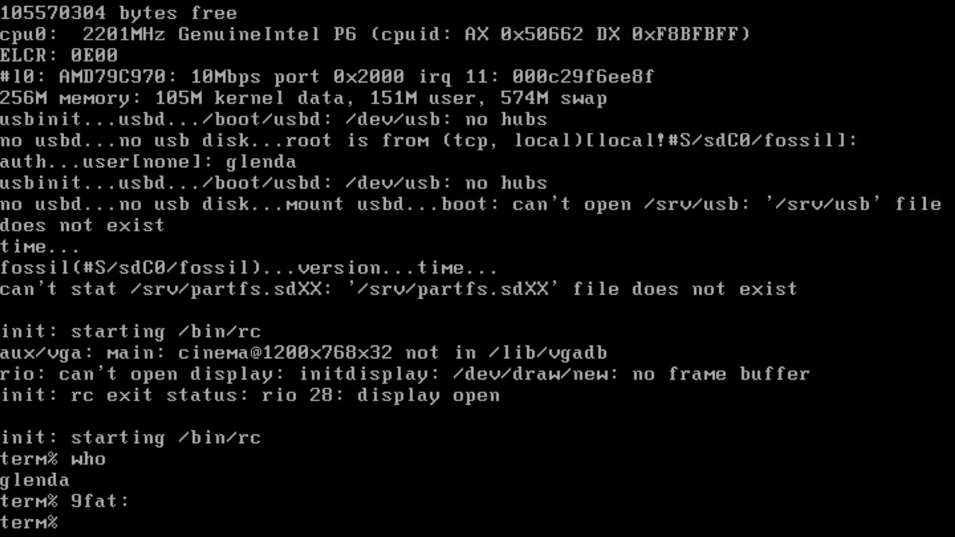
pyautogui.write('cd /n/9fat')
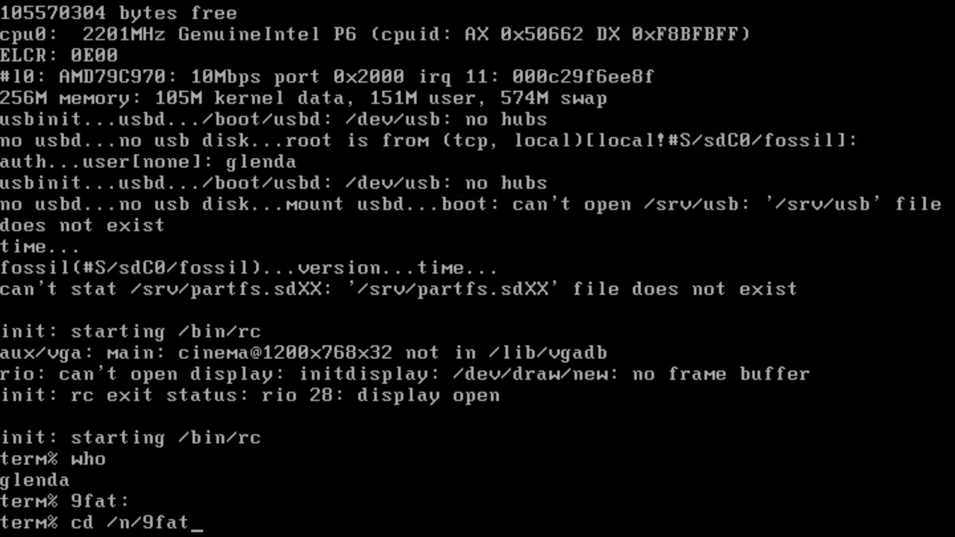
pyautogui.press('Return')
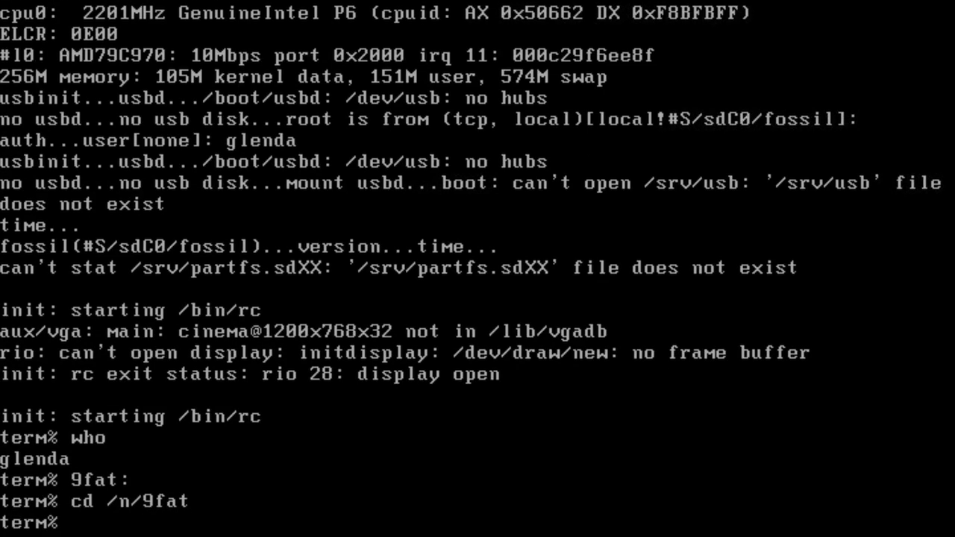
# Open plan9.ini in ed and replace cinema with xga in the monitor entry, printing the changed line.
pyautogui.write('ed pla')
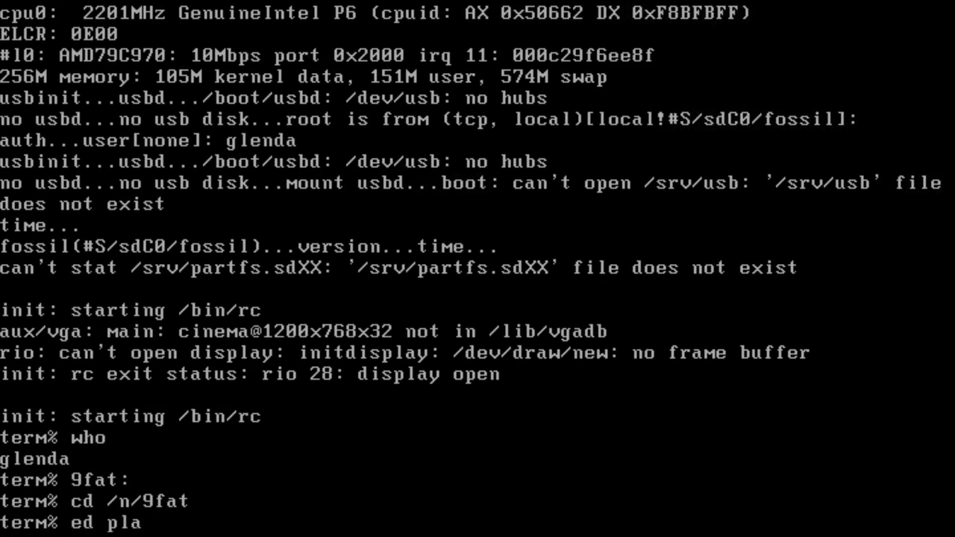
pyautogui.write('n9.ini')
pyautogui.press('Return')
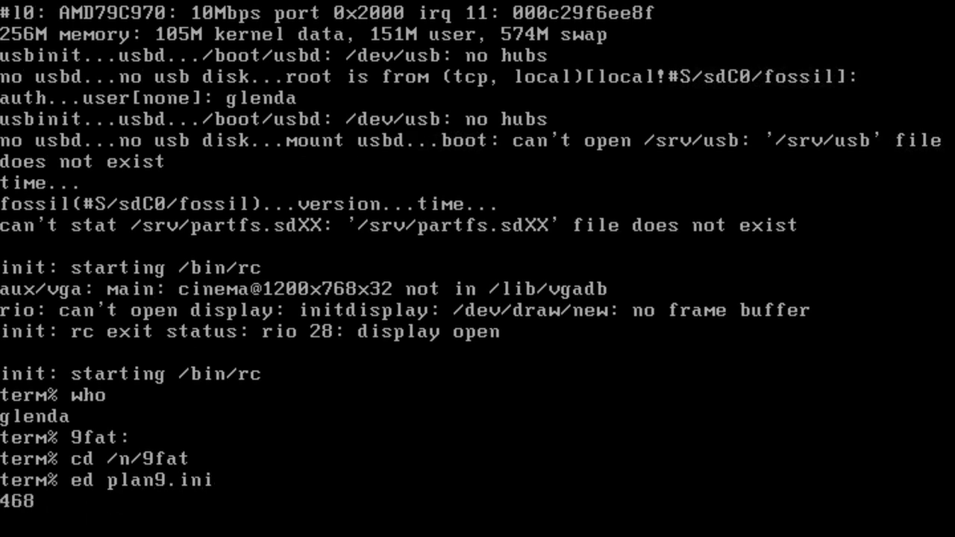
pyautogui.write('/monito')
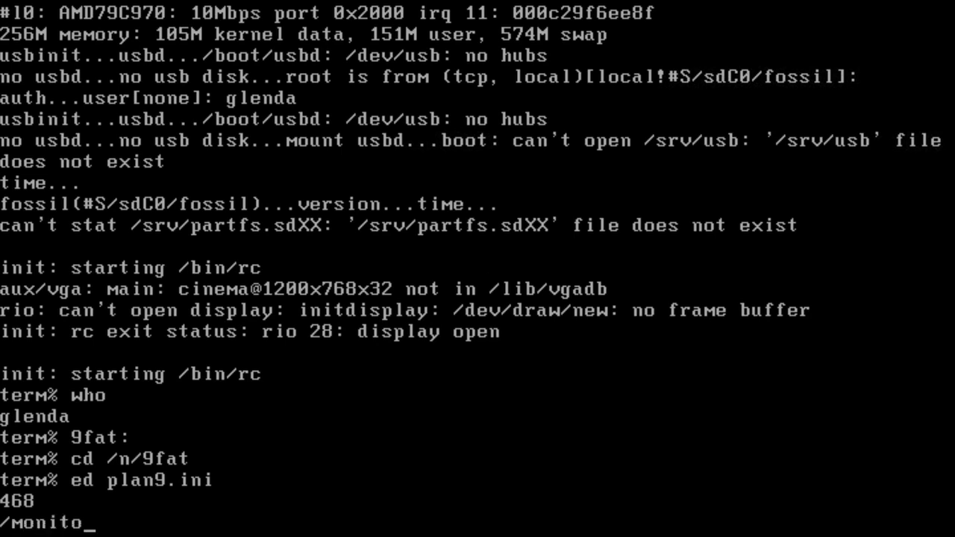
pyautogui.write('r')
pyautogui.press('Return')
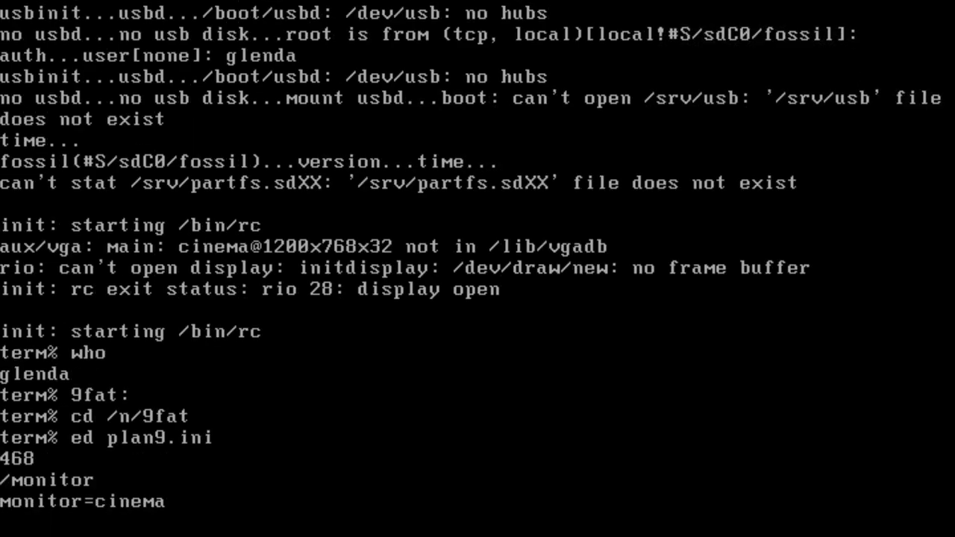
pyautogui.write('s/cine')
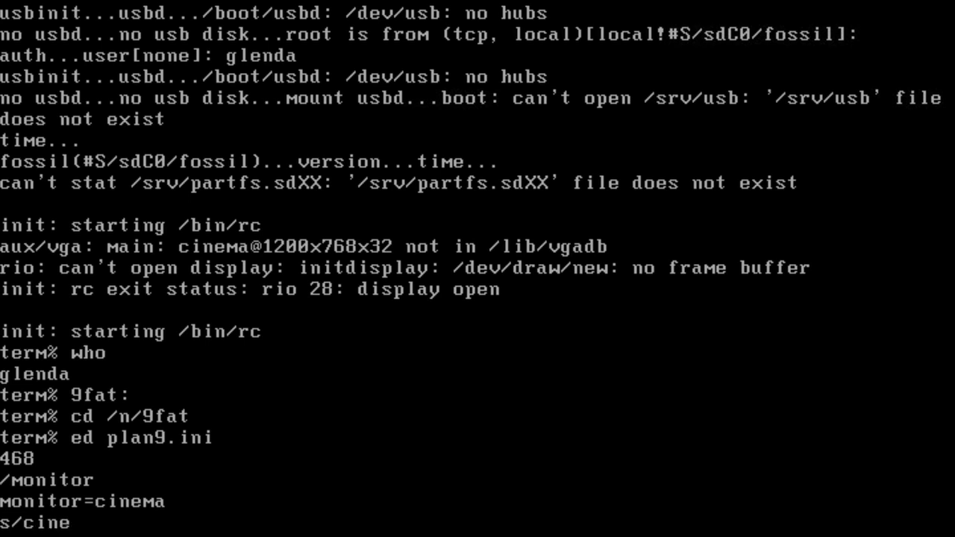
pyautogui.write('ma/xga')
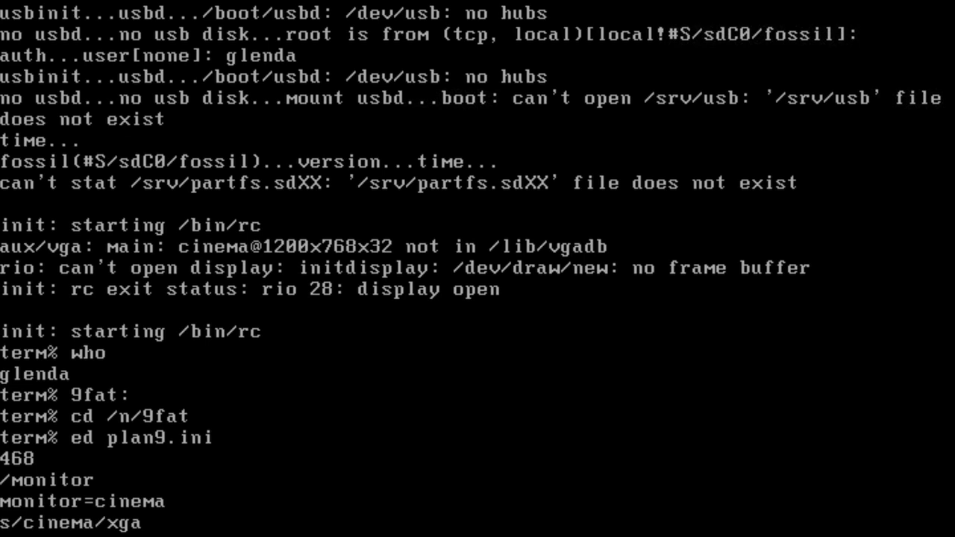
pyautogui.write('/p')
pyautogui.press('Return')
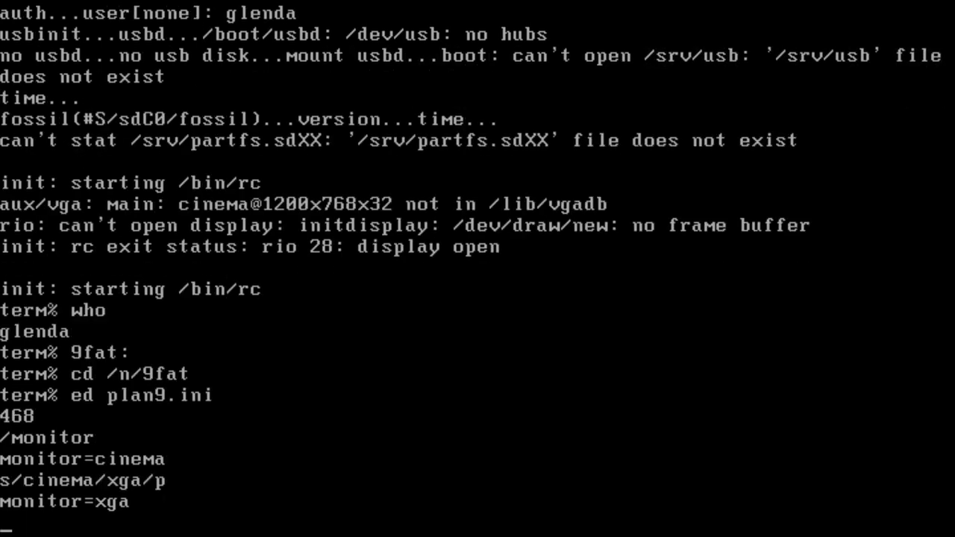
# Set the width in the vgasize entry of plan9.ini to 1024, printing the changed line.
pyautogui.press('Return')
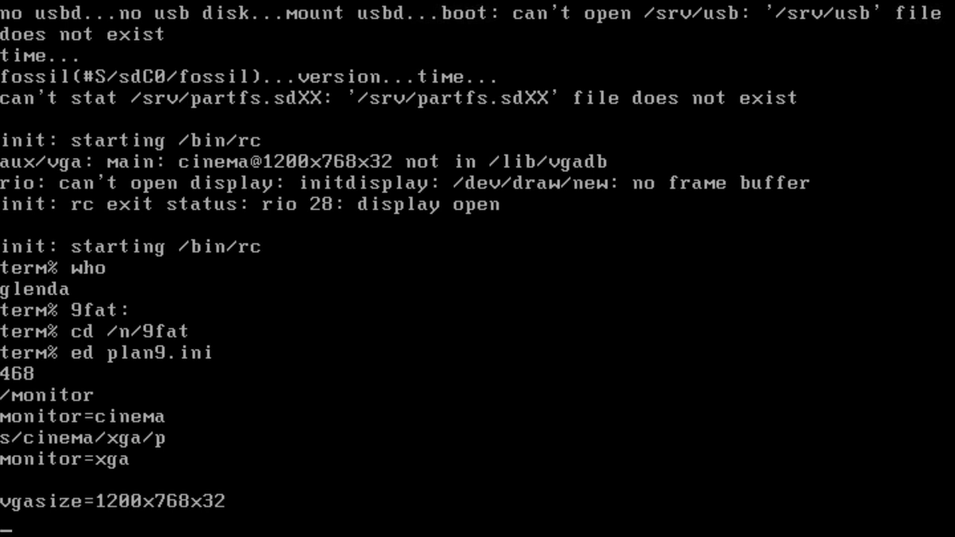
pyautogui.write('s/1200x')
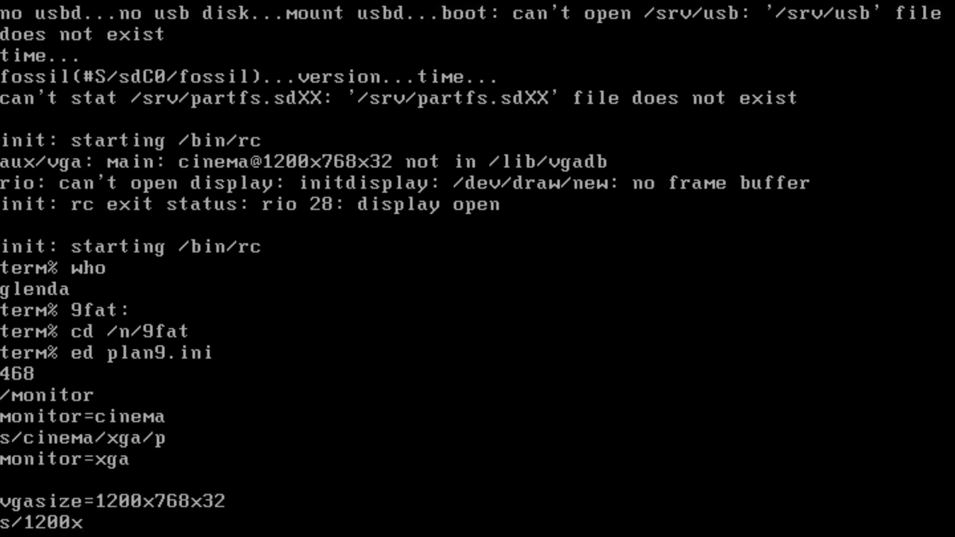
pyautogui.press('BackSpace')
pyautogui.write('/1024')
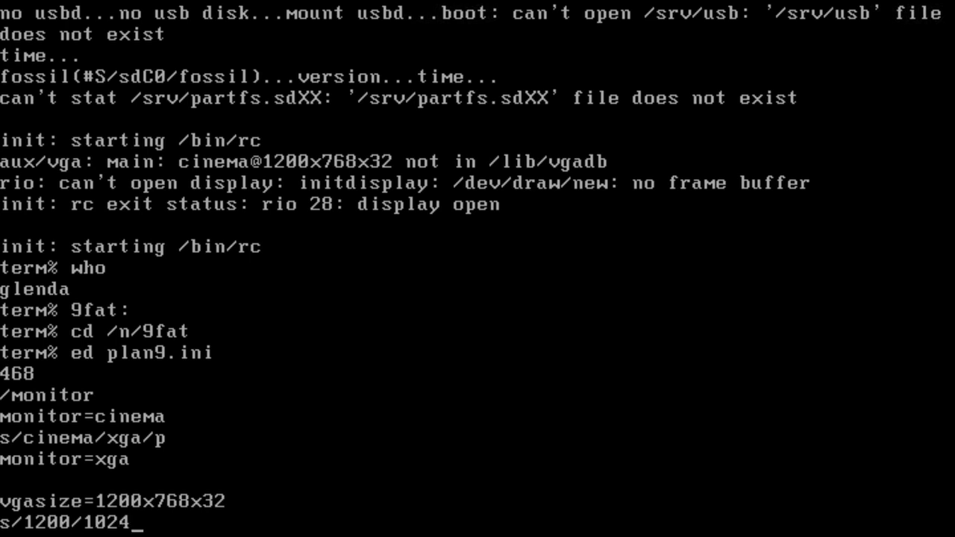
pyautogui.write('/p')
pyautogui.press('Return')
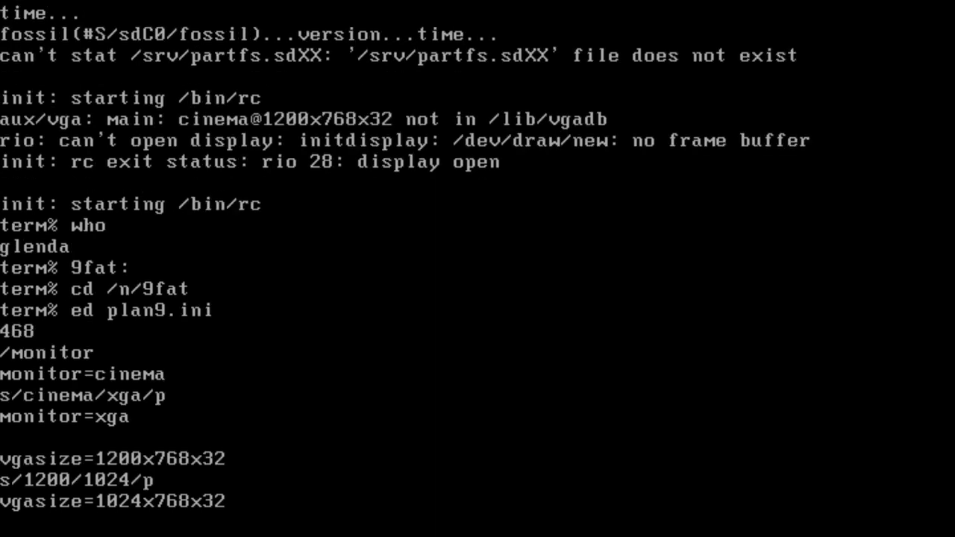
# Write the changes to plan9.ini and quit ed.
pyautogui.write('w')
pyautogui.press('Return')
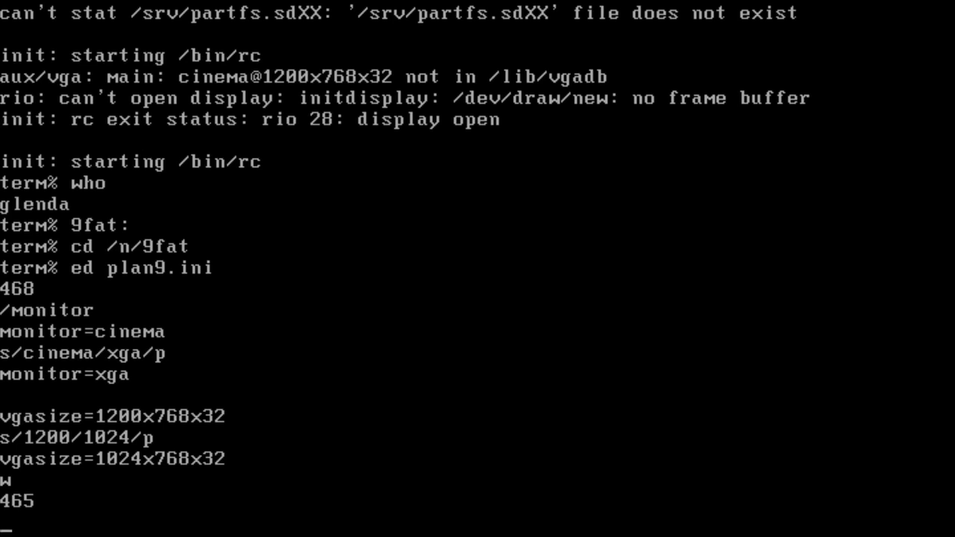
pyautogui.write('q')
pyautogui.press('Return')
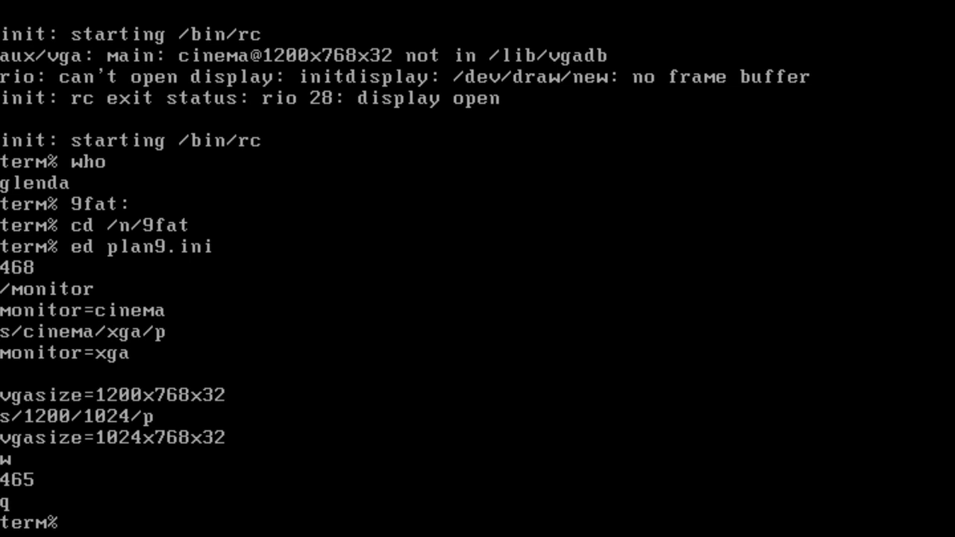
# Reboot the system, accept the default root, and log in as glenda.
pyautogui.write('reboot')
pyautogui.press('Return')
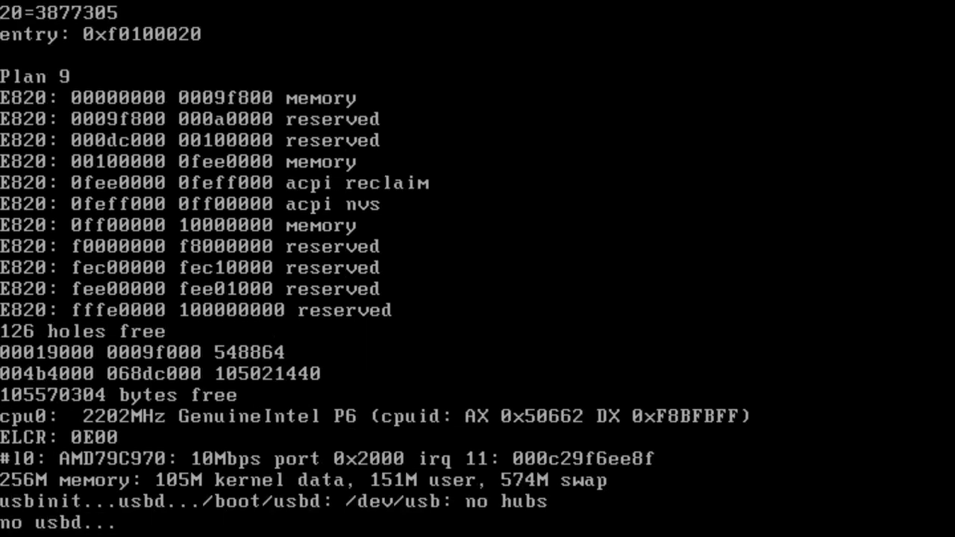
pyautogui.press('Return')
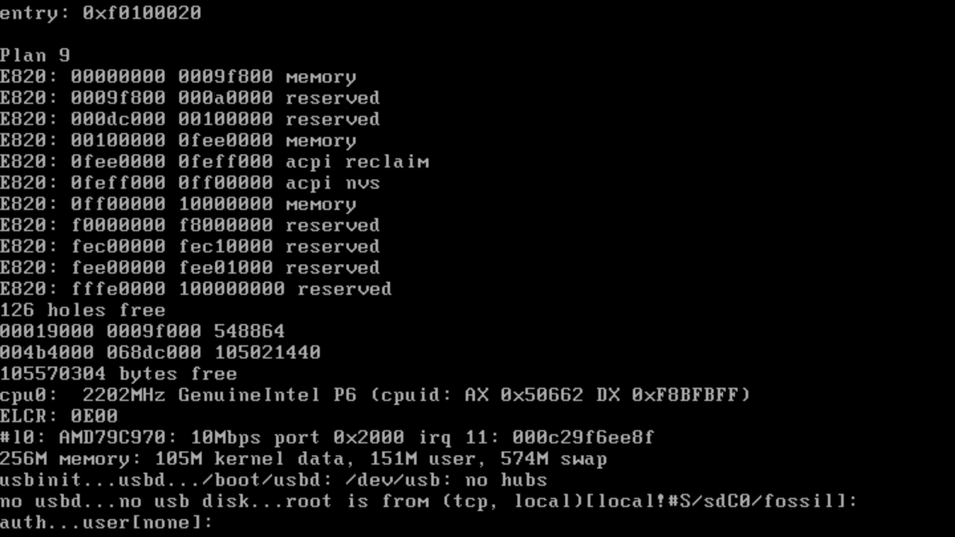
pyautogui.write('glenda')
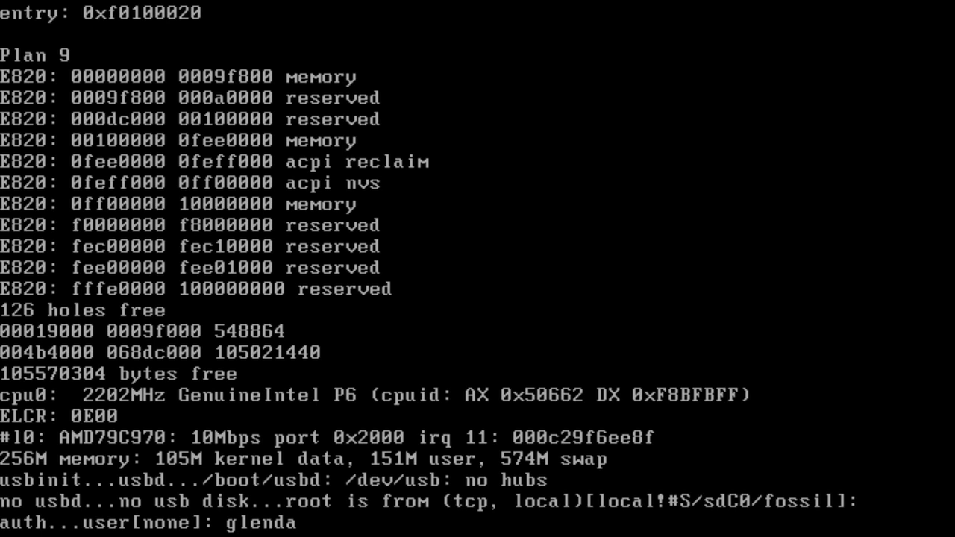
pyautogui.press('Return')
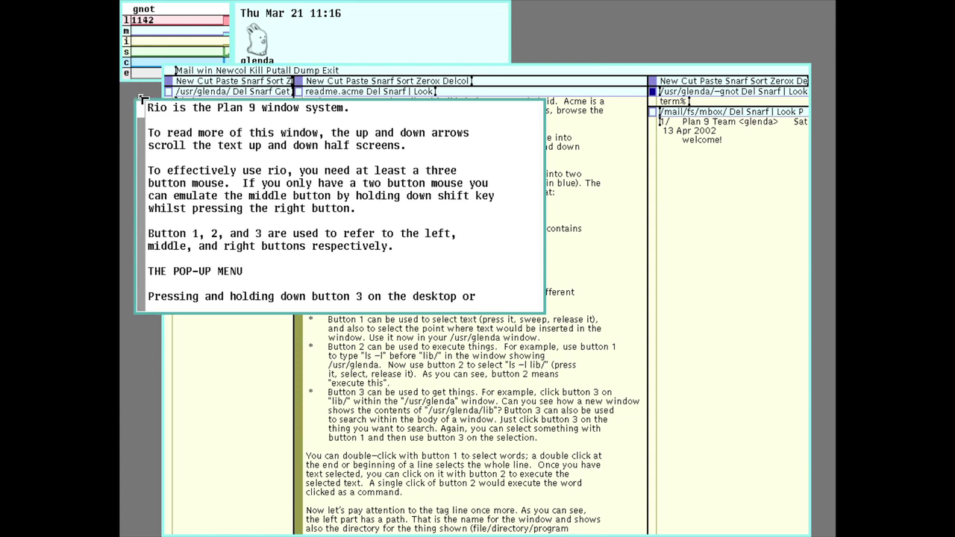
# Delete the rio readme window and exit acme, discarding its modified window.
pyautogui.rightClick(173, 119)
pyautogui.rightClick(170, 149)
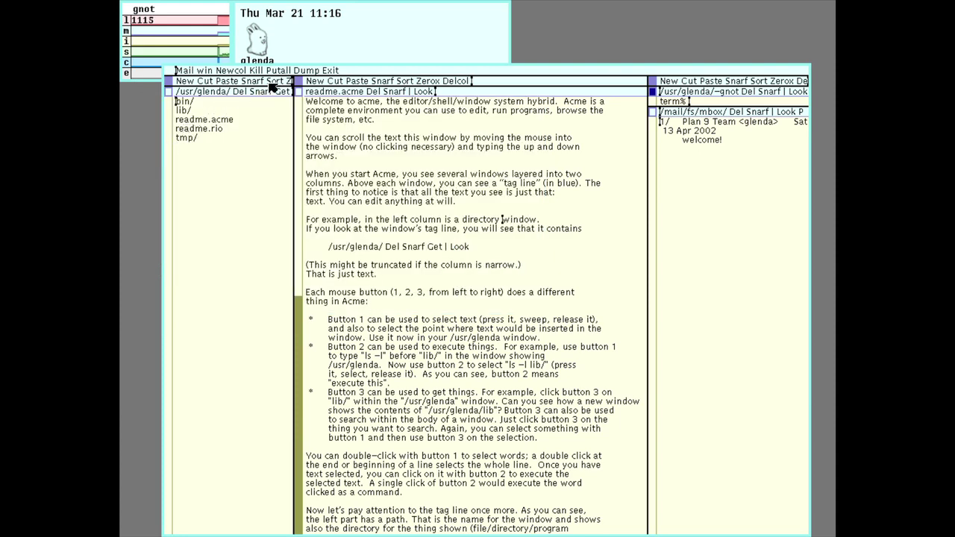
pyautogui.middleClick(331, 71)
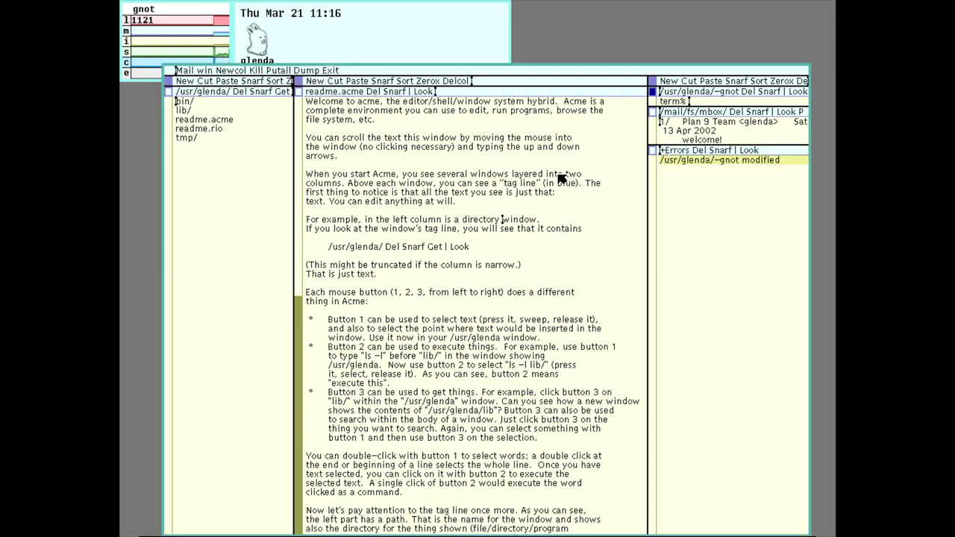
pyautogui.click(329, 70)
pyautogui.middleClick(334, 70)
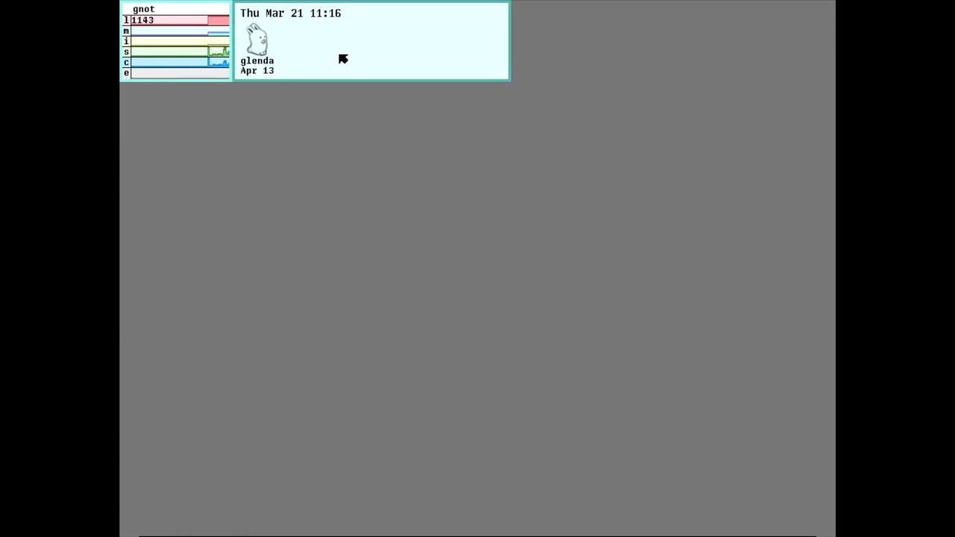
# Close the faces window with the date and the gnot system statistics window.
pyautogui.press('Delete')
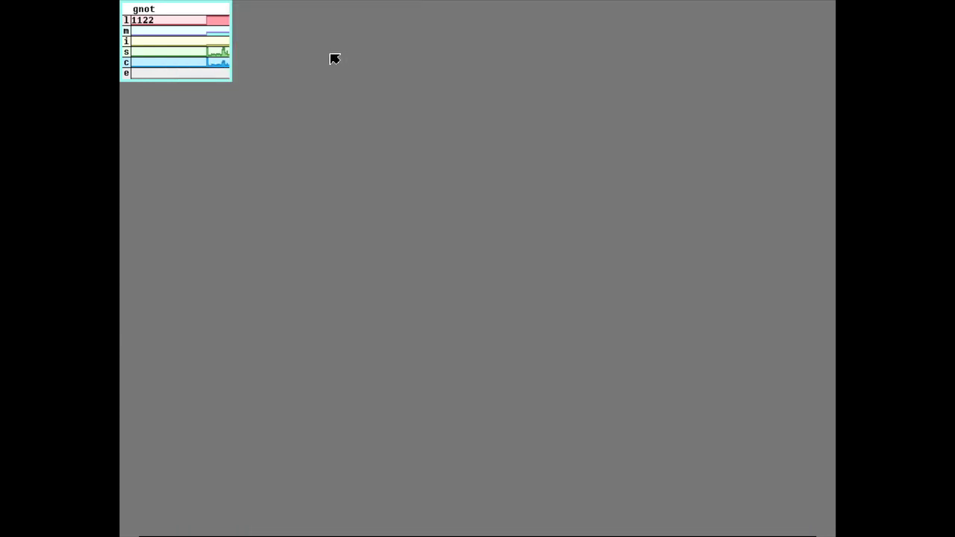
pyautogui.click(211, 53)
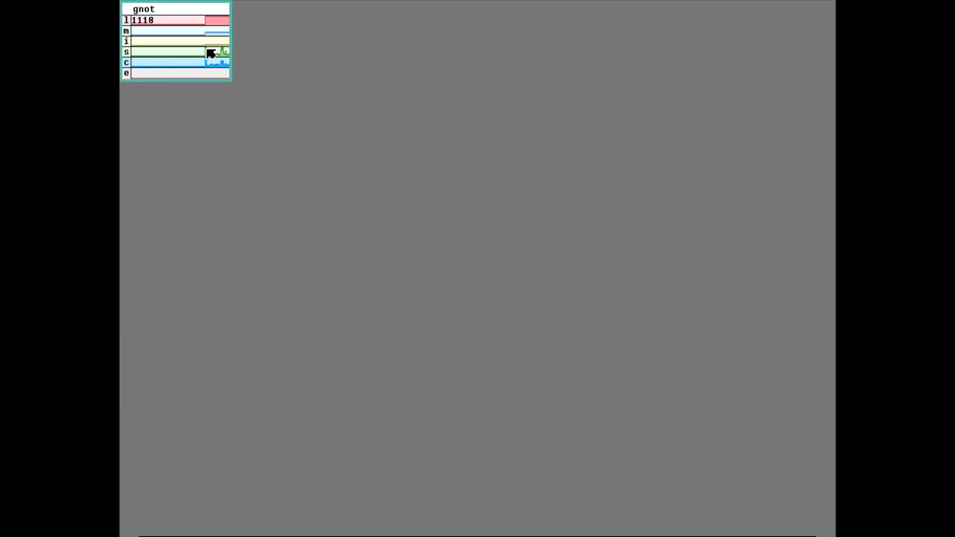
pyautogui.press('Delete')
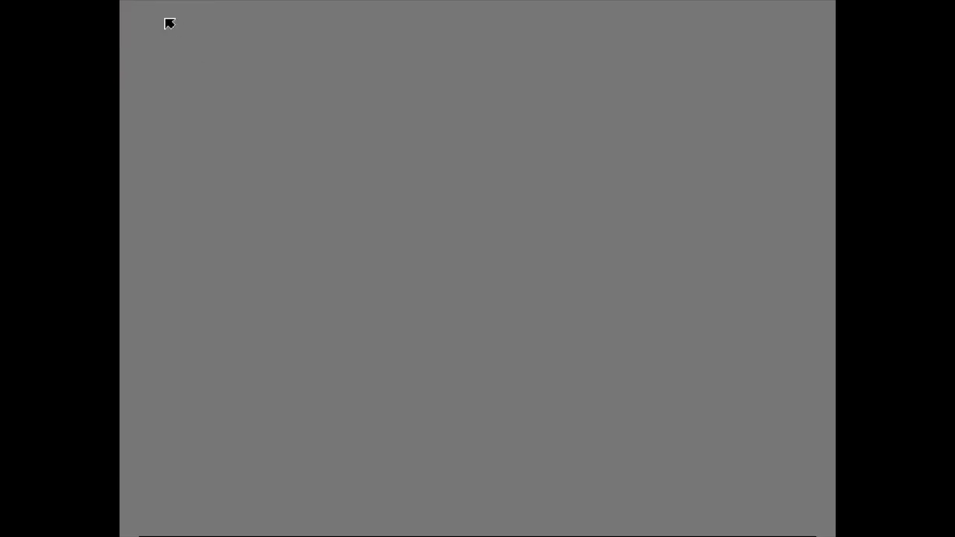
# Create a new rio terminal window that fills nearly the whole desktop.
pyautogui.rightClick(124, 5)
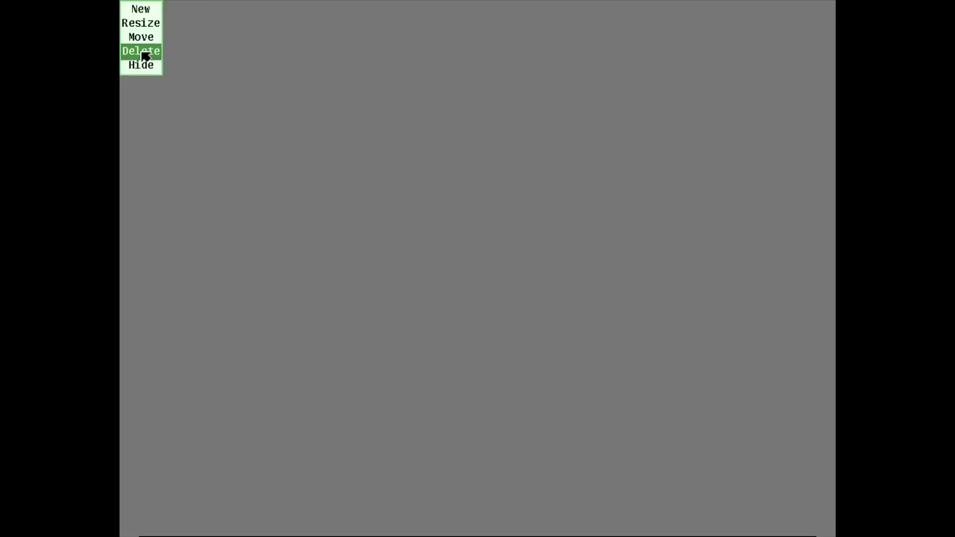
pyautogui.rightClick(149, 15)
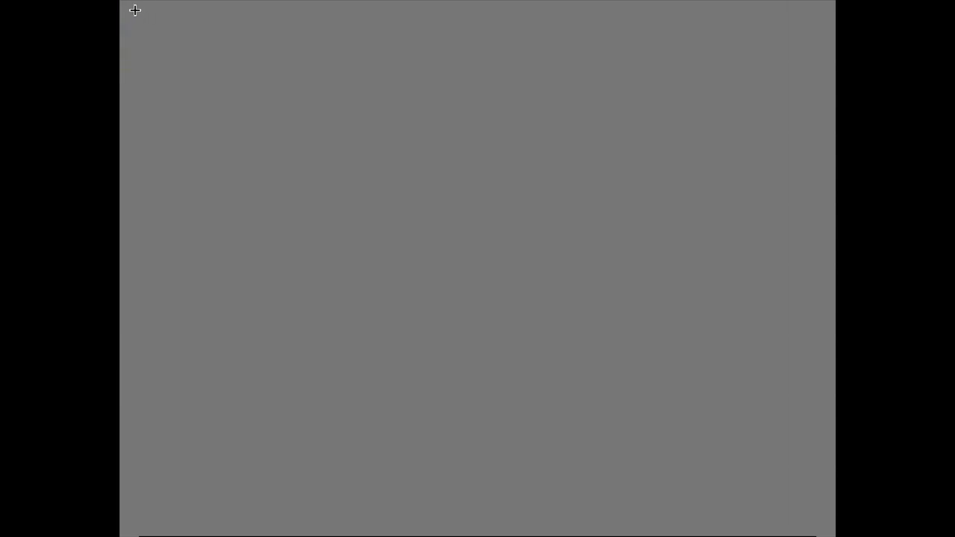
pyautogui.moveTo(127, 4)
pyautogui.mouseDown()
pyautogui.moveTo(599, 398)
pyautogui.moveTo(731, 489)
pyautogui.moveTo(833, 536)
pyautogui.mouseUp()
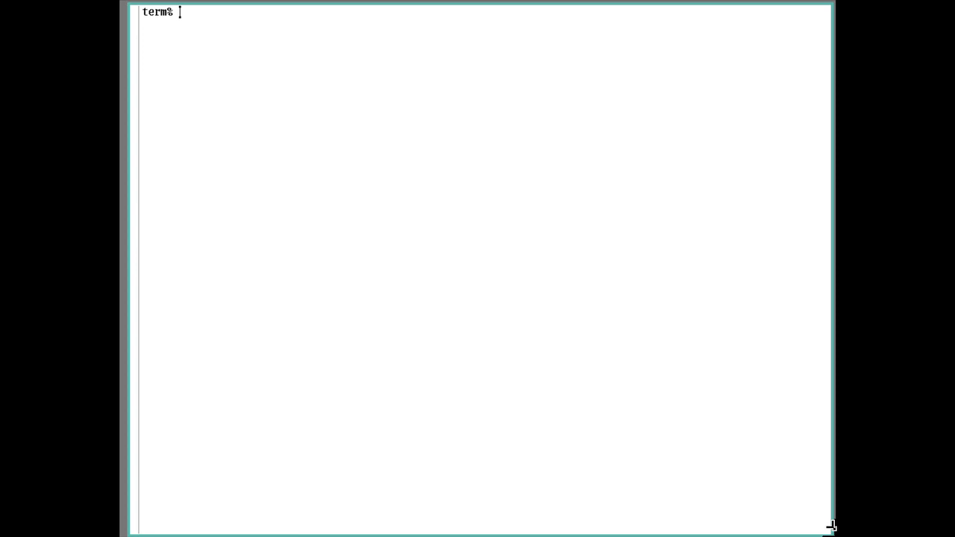
# Search the manual pages for vgadb with the lookman command.
pyautogui.write('look')
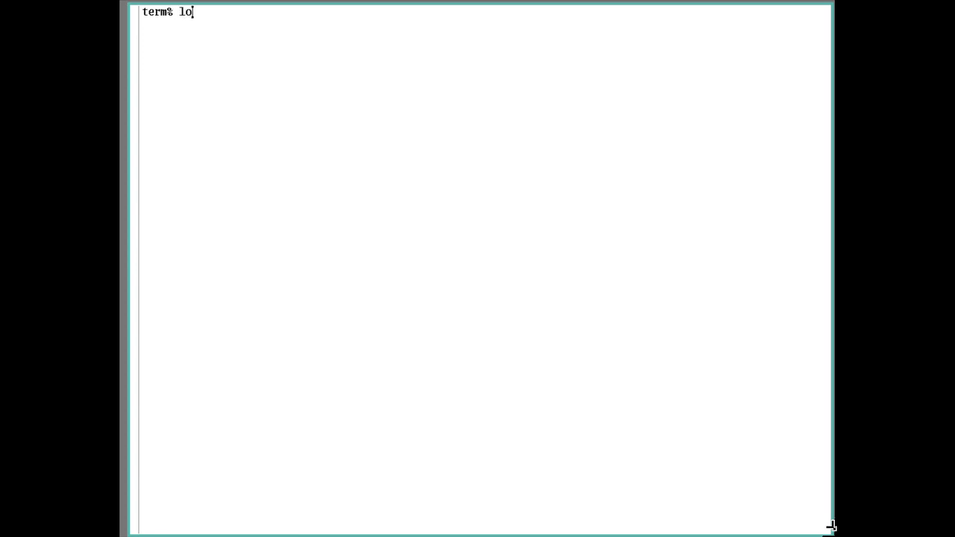
pyautogui.write('man')
pyautogui.write('vgadb')
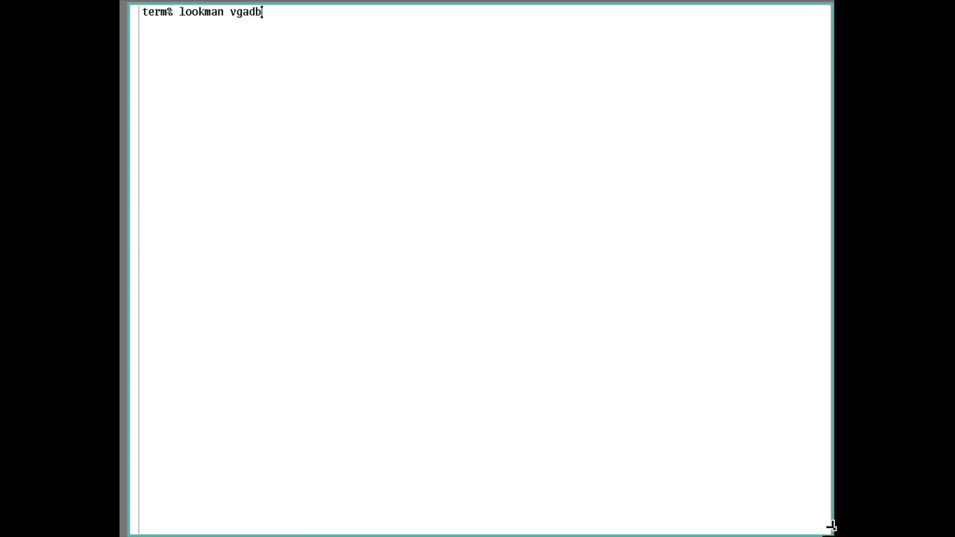
pyautogui.press('Return')
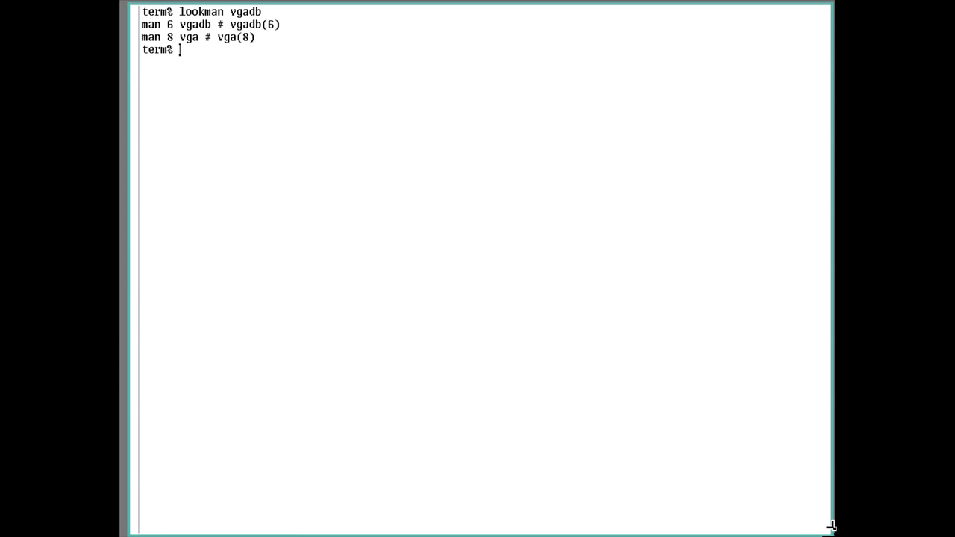
# Display the manual page for vgadb with the man command.
pyautogui.write('man vgaman')
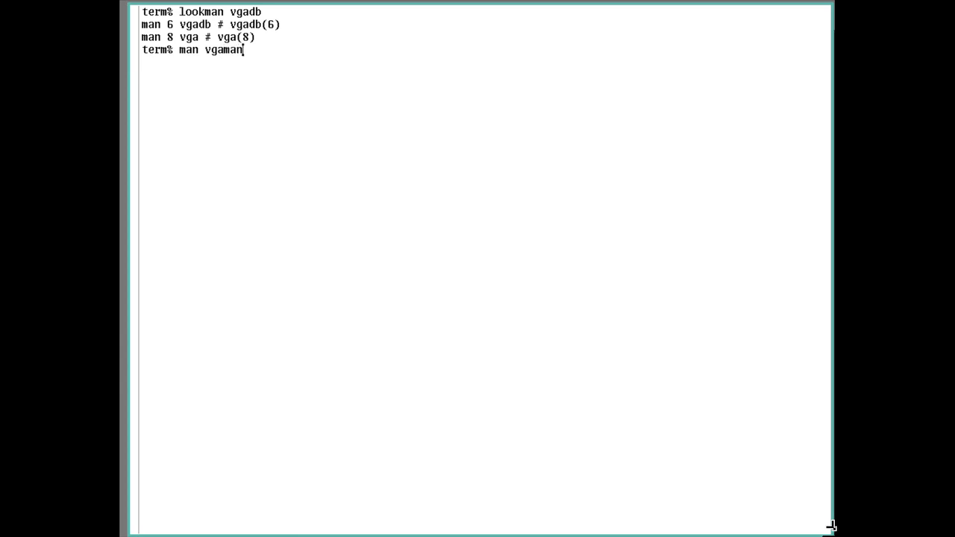
pyautogui.press('BackSpace')
pyautogui.press('BackSpace')
pyautogui.press('BackSpace')
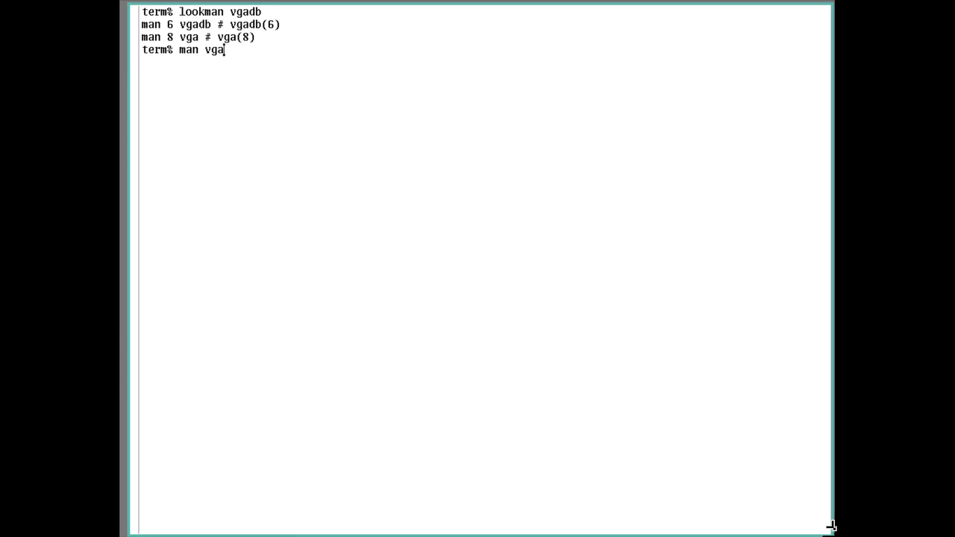
pyautogui.write('db')
pyautogui.press('Return')
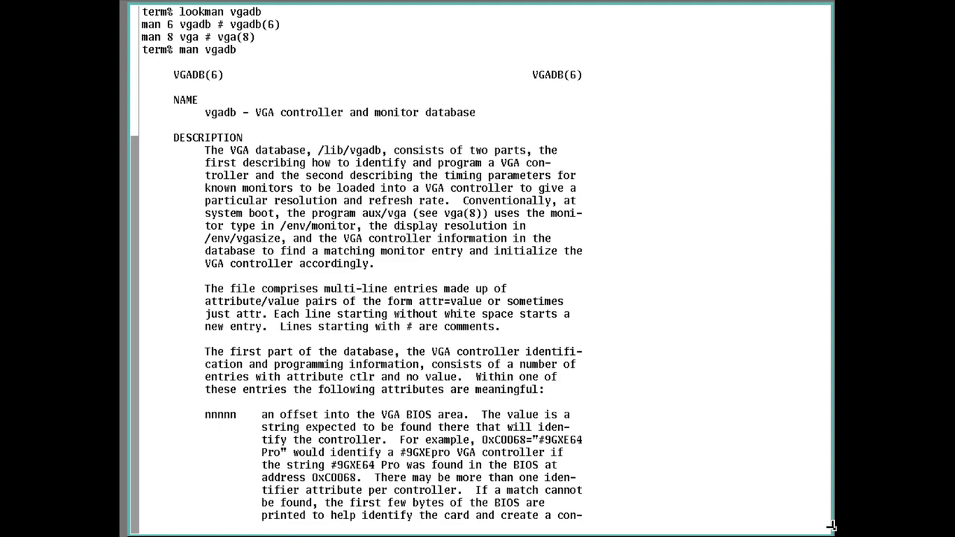
# Read through the vgadb manual page to its end, including the monitor entry examples and the sections on adding a new monitor and VGA controller.
pyautogui.press('Down')
pyautogui.press('Down')
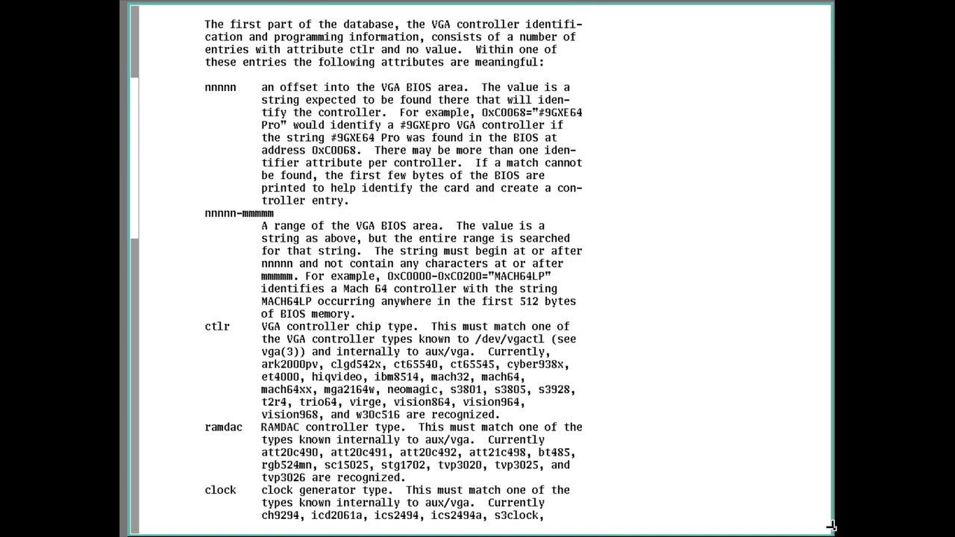
pyautogui.press('Down')
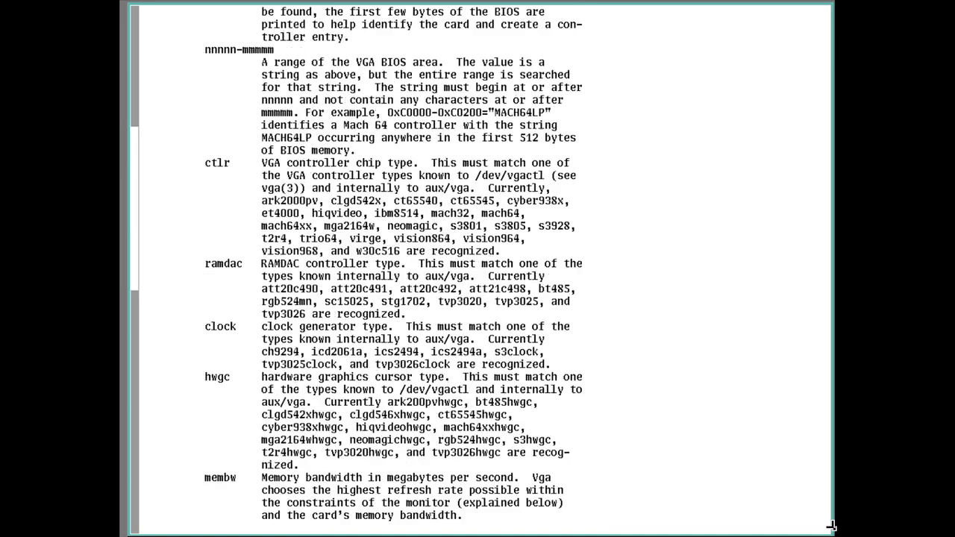
pyautogui.press('Down')
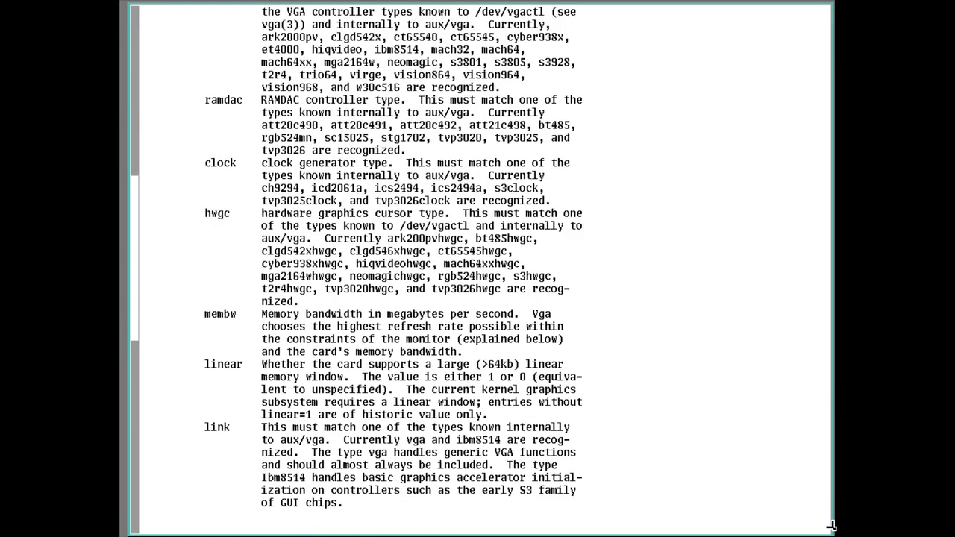
pyautogui.press('Down')
pyautogui.press('Down')
pyautogui.press('Down')
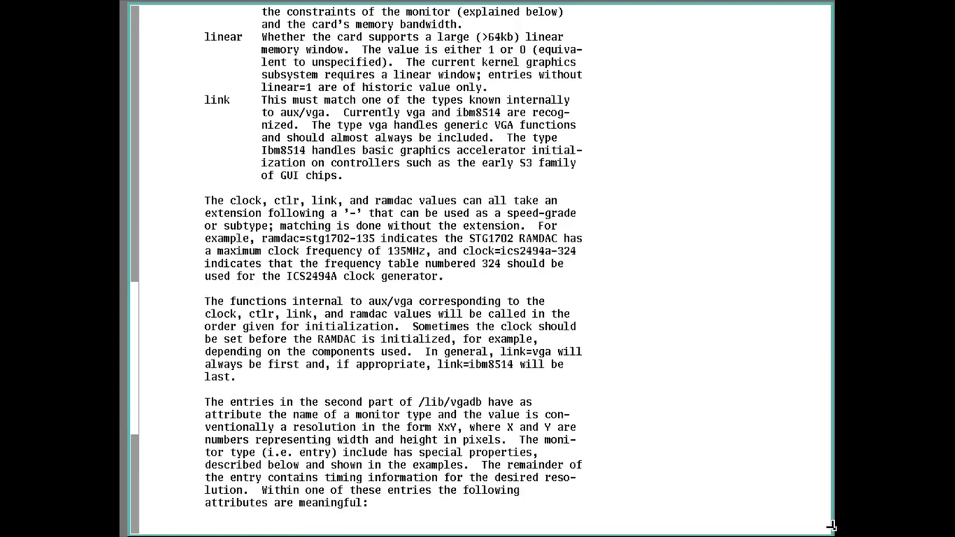
pyautogui.press('Down')
pyautogui.press('Down')
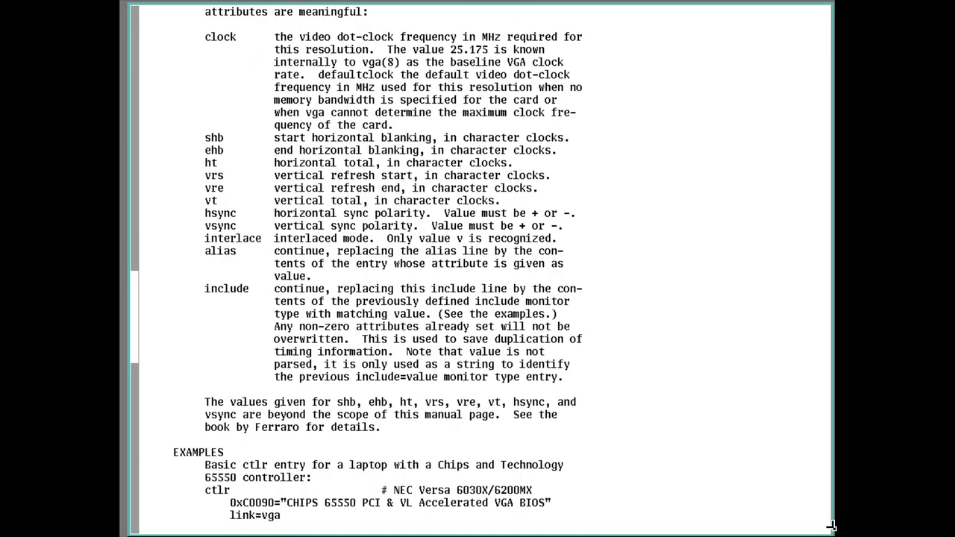
pyautogui.press('Down')
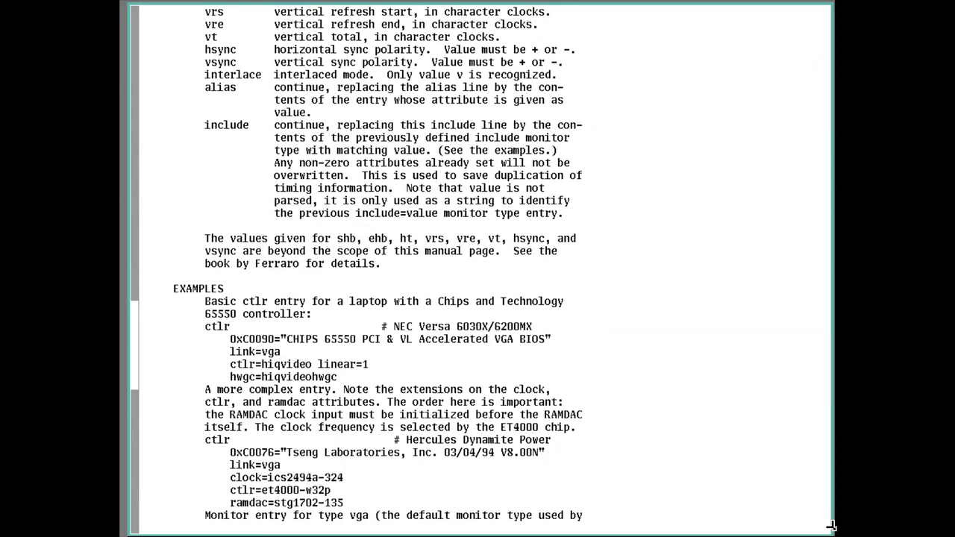
pyautogui.press('Down')
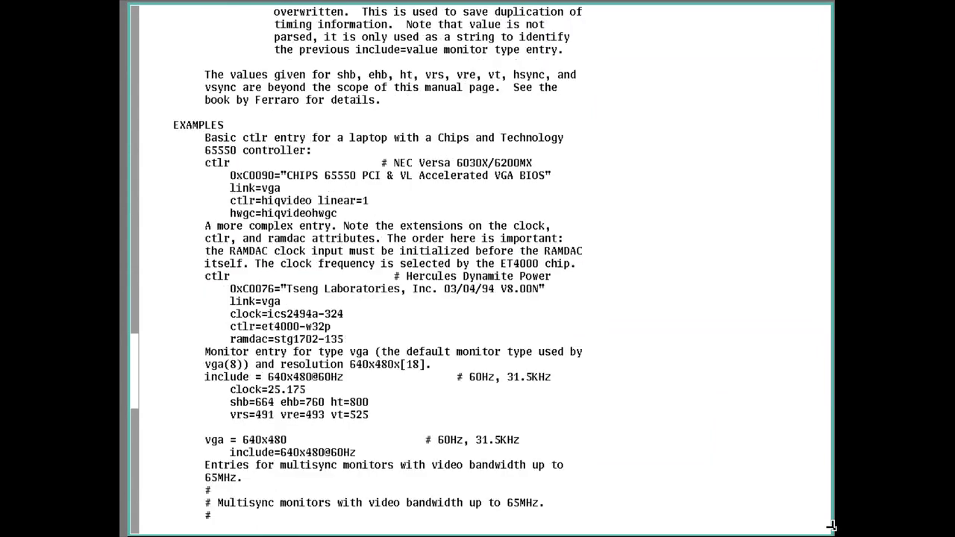
pyautogui.press('Down')
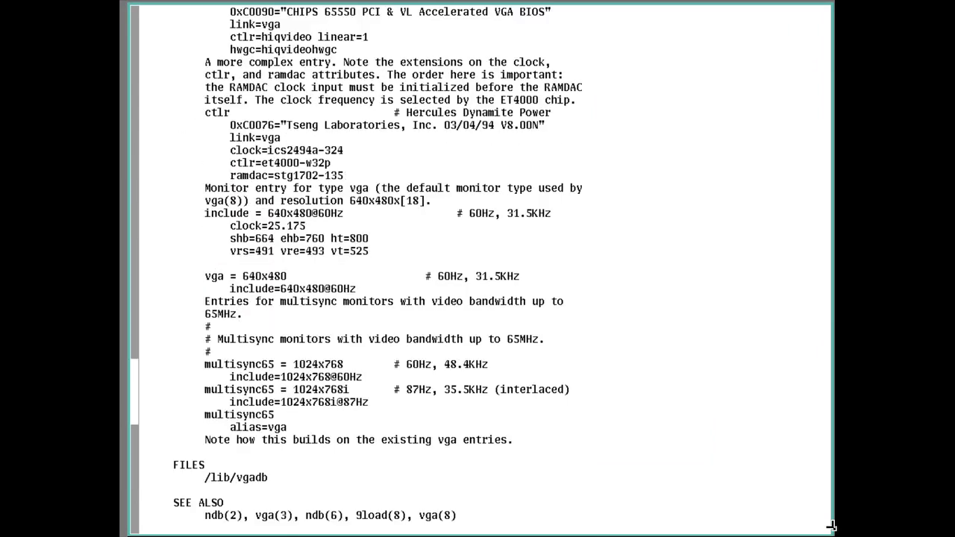
pyautogui.press('Down')
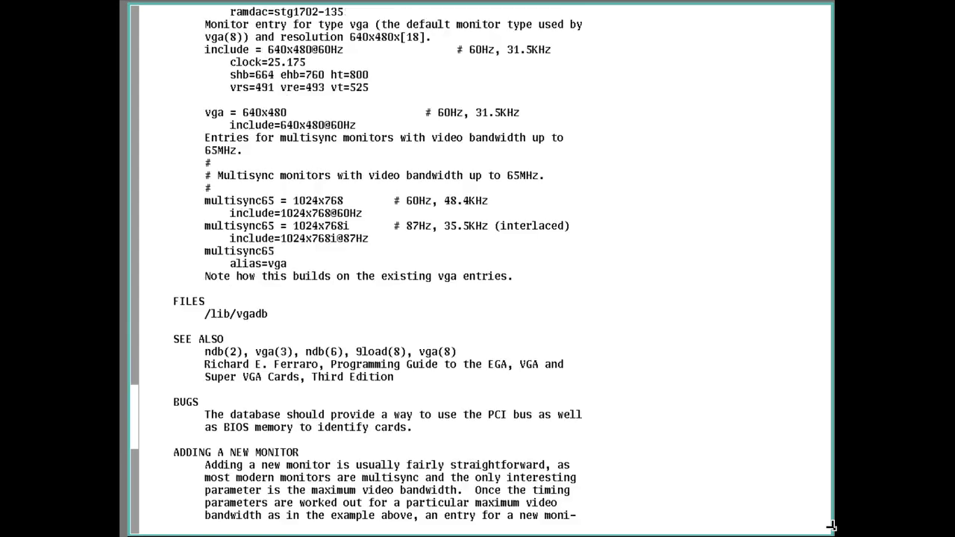
pyautogui.press('Down')
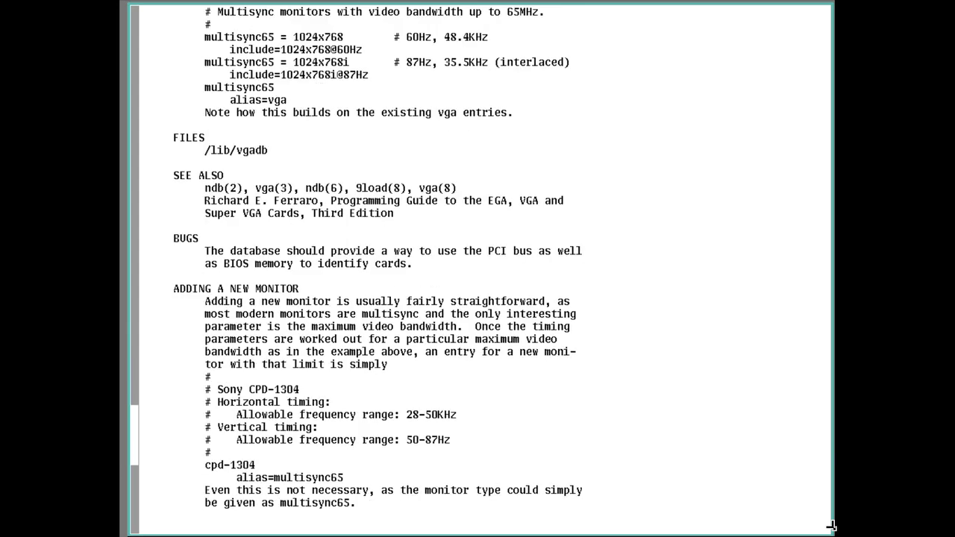
pyautogui.press('Down')
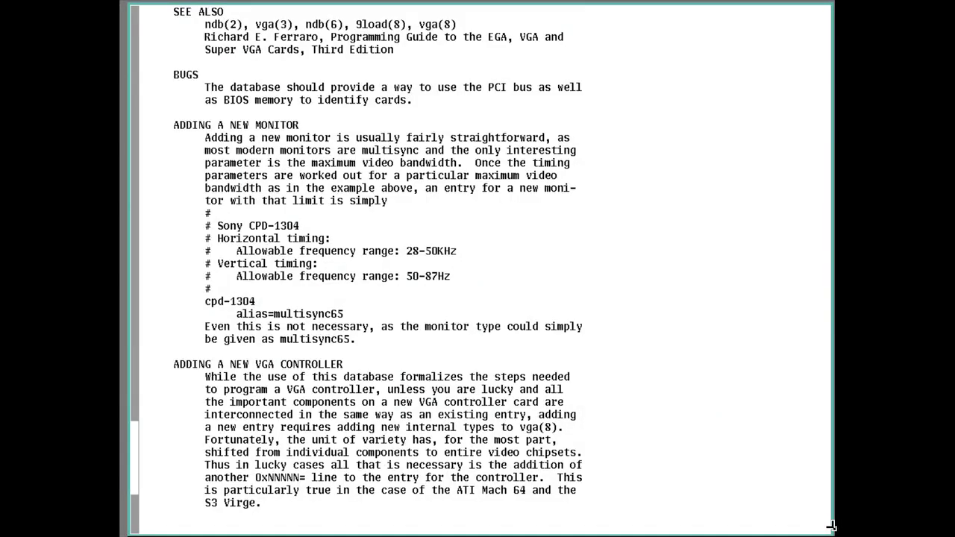
pyautogui.press('Down')
pyautogui.press('Down')
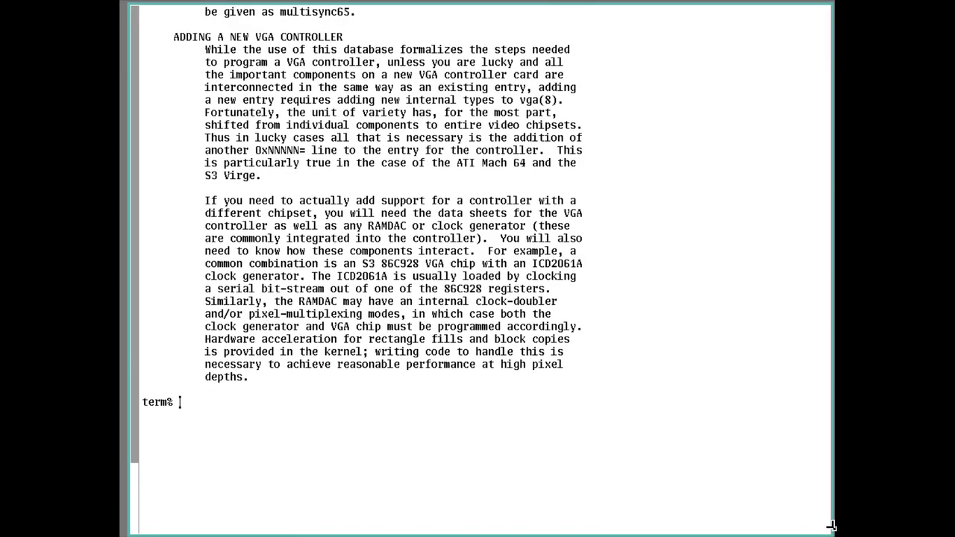